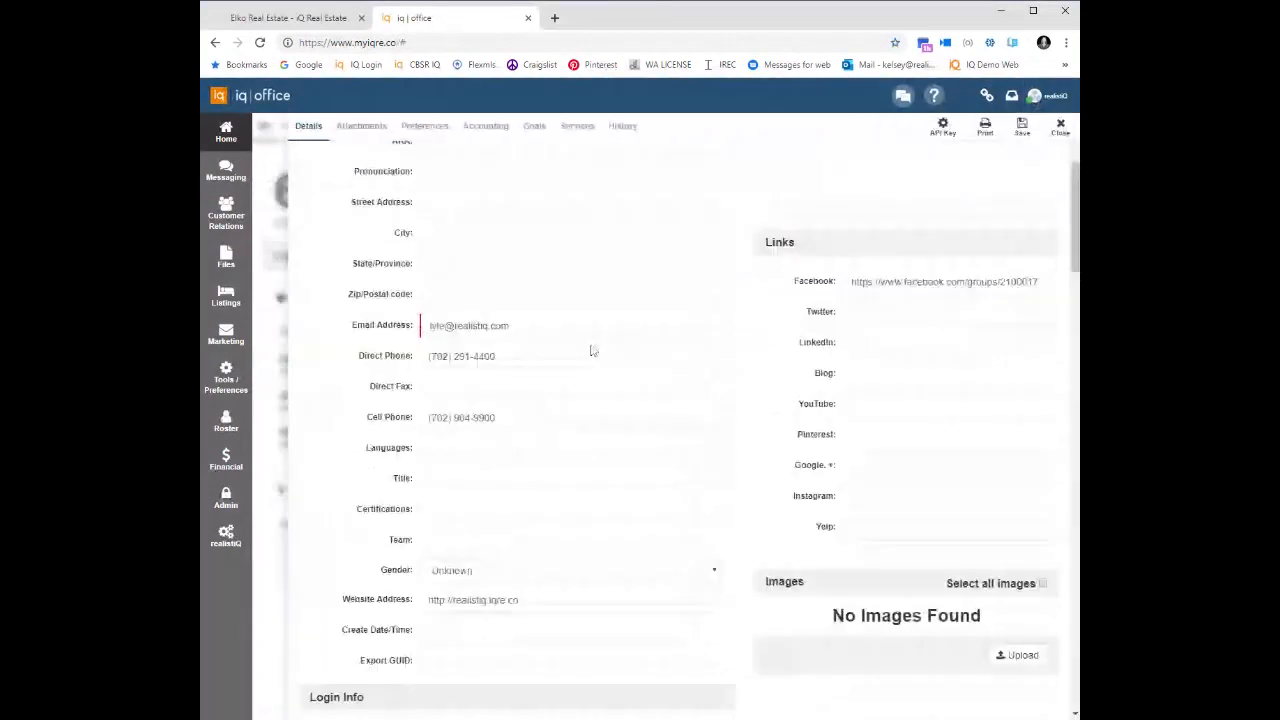
# Step: Find the website address in the roster profile's details and switch to the Elko Real Estate website
pyautogui.scroll(-2, 591, 351)
pyautogui.moveTo(519, 391); pyautogui.dragTo(362, 399)
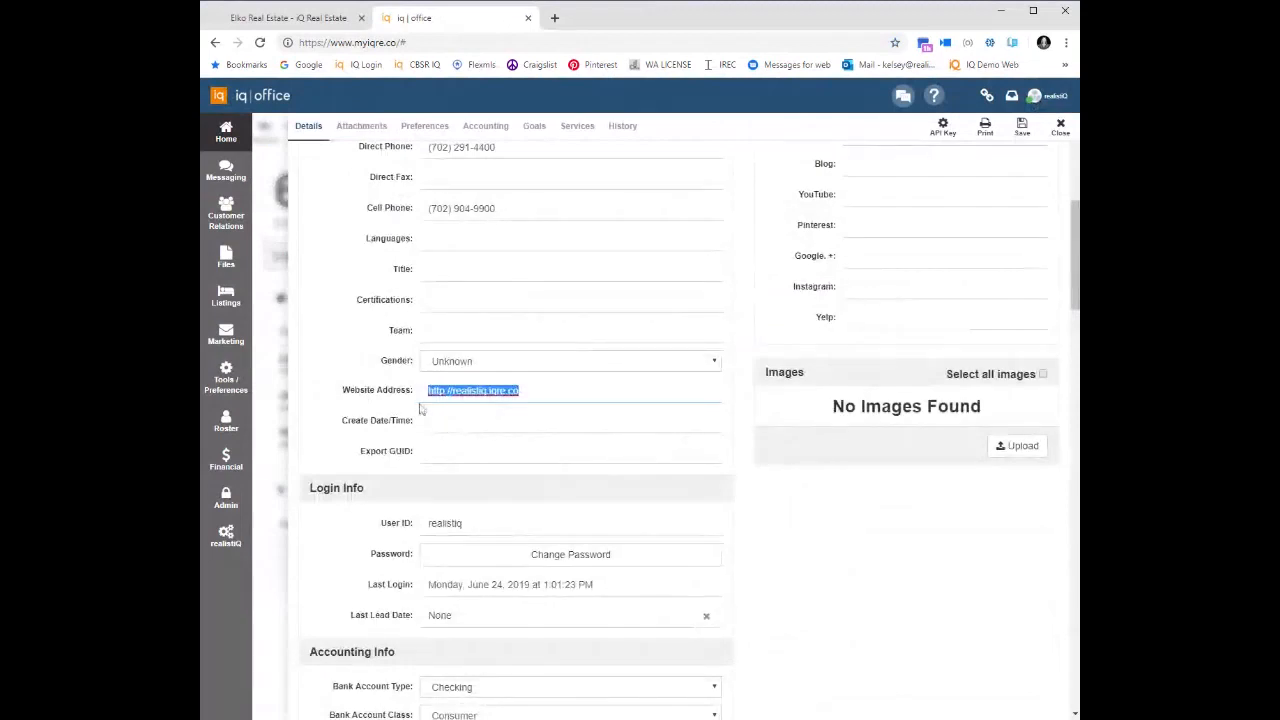
pyautogui.click(314, 20)
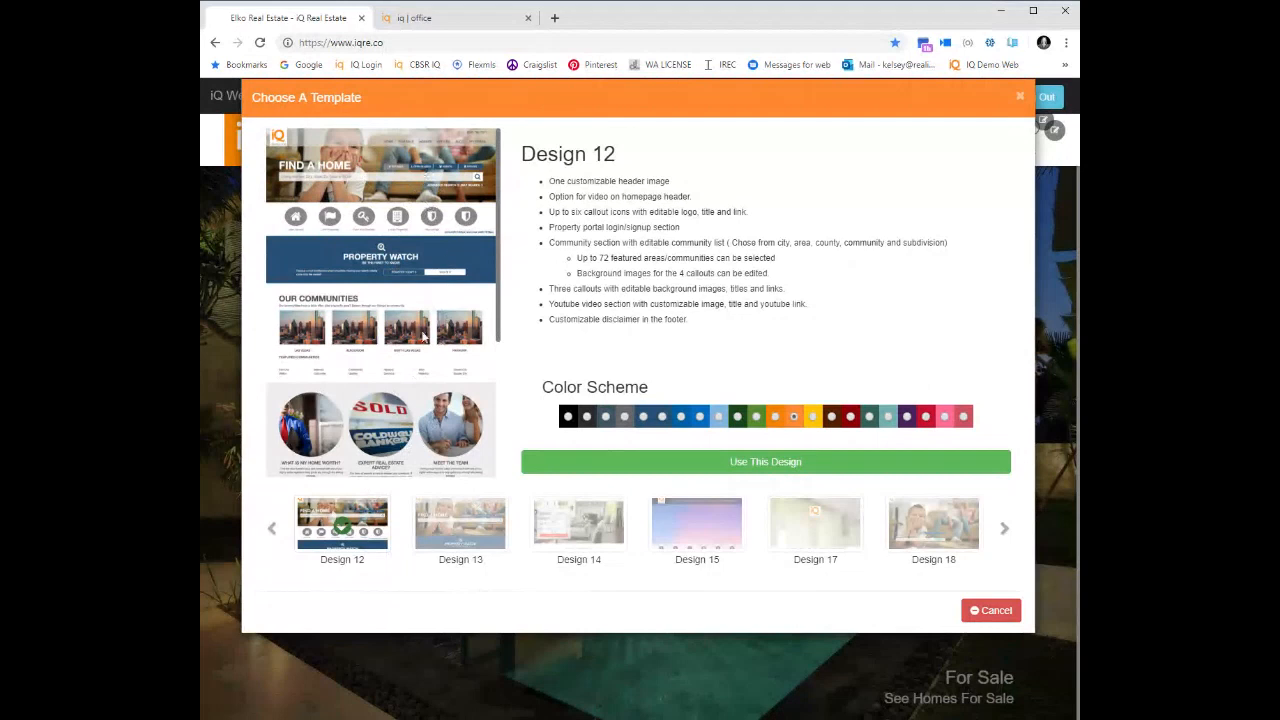
# Step: Compare the website templates from Design 7 to Design 11 and pick Design 9A with the dark green color scheme
pyautogui.click(272, 529)
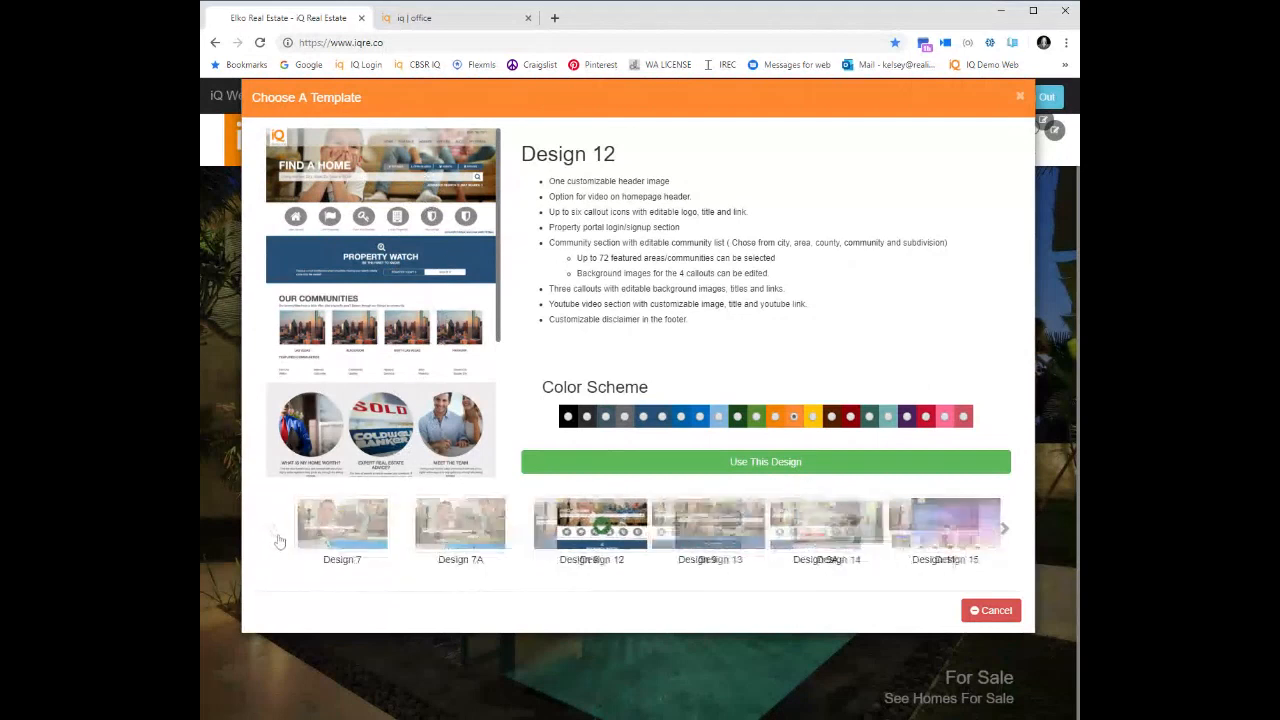
pyautogui.click(331, 537)
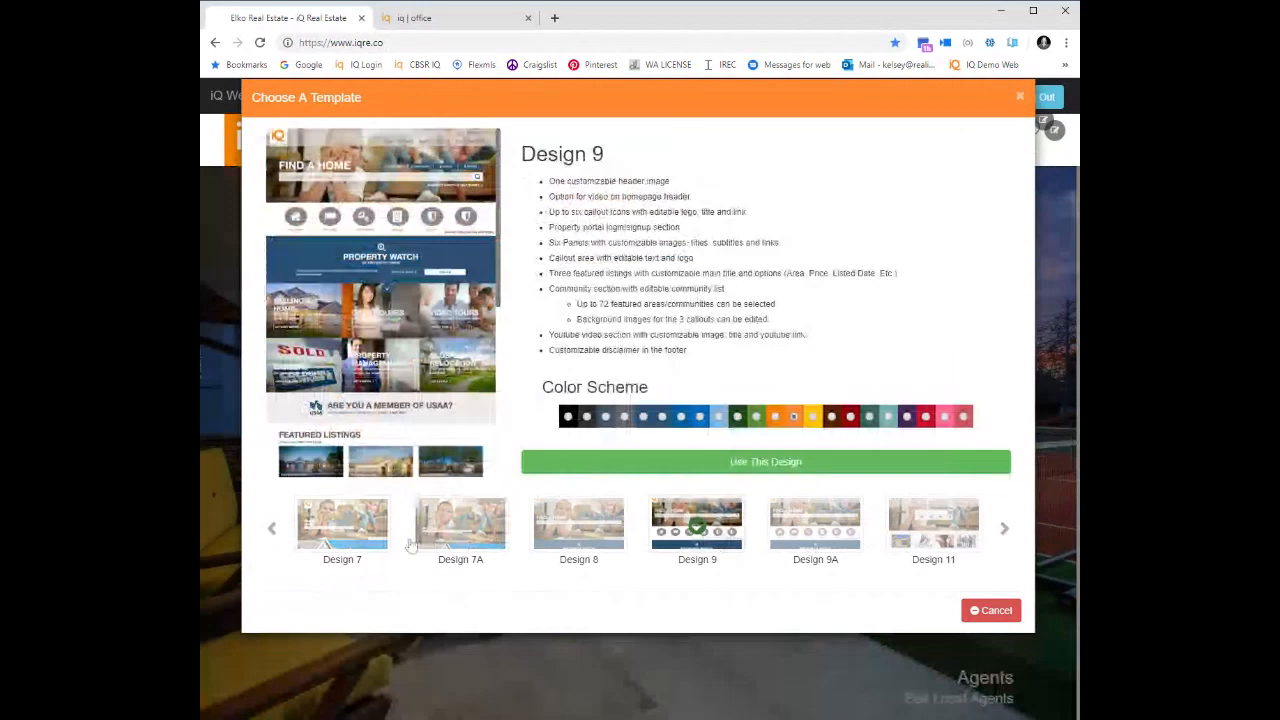
pyautogui.click(420, 540)
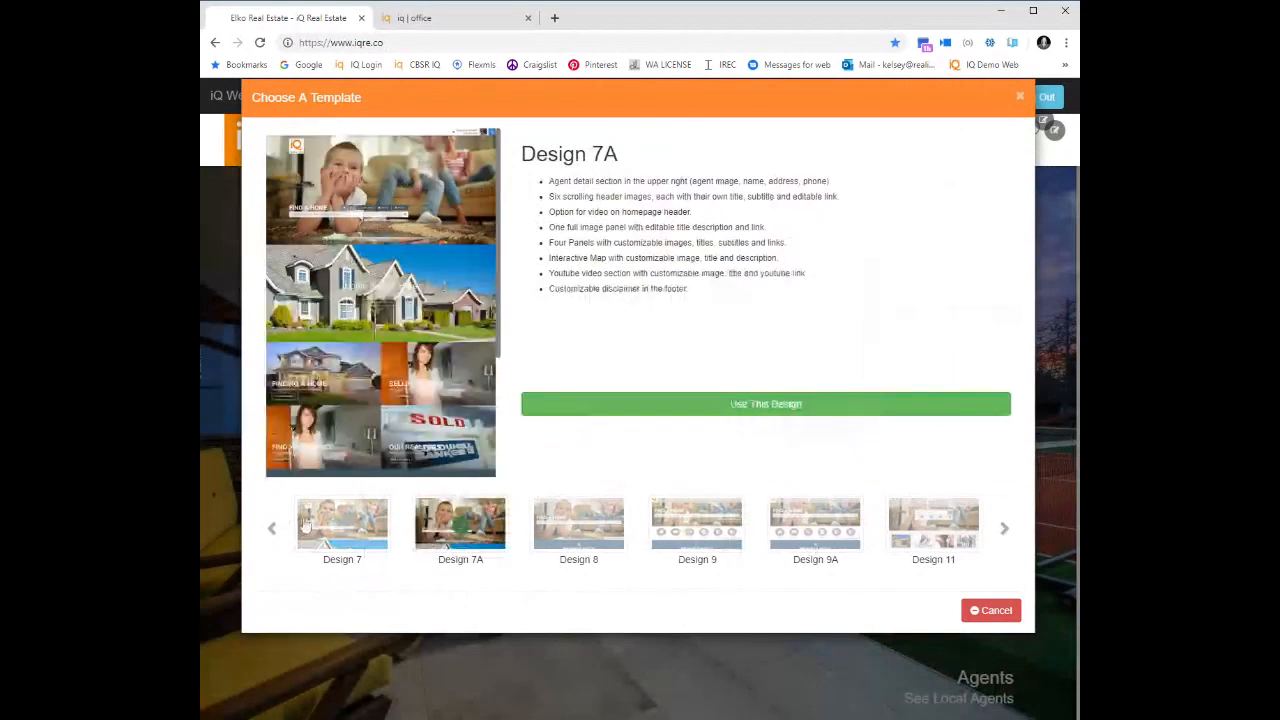
pyautogui.click(795, 550)
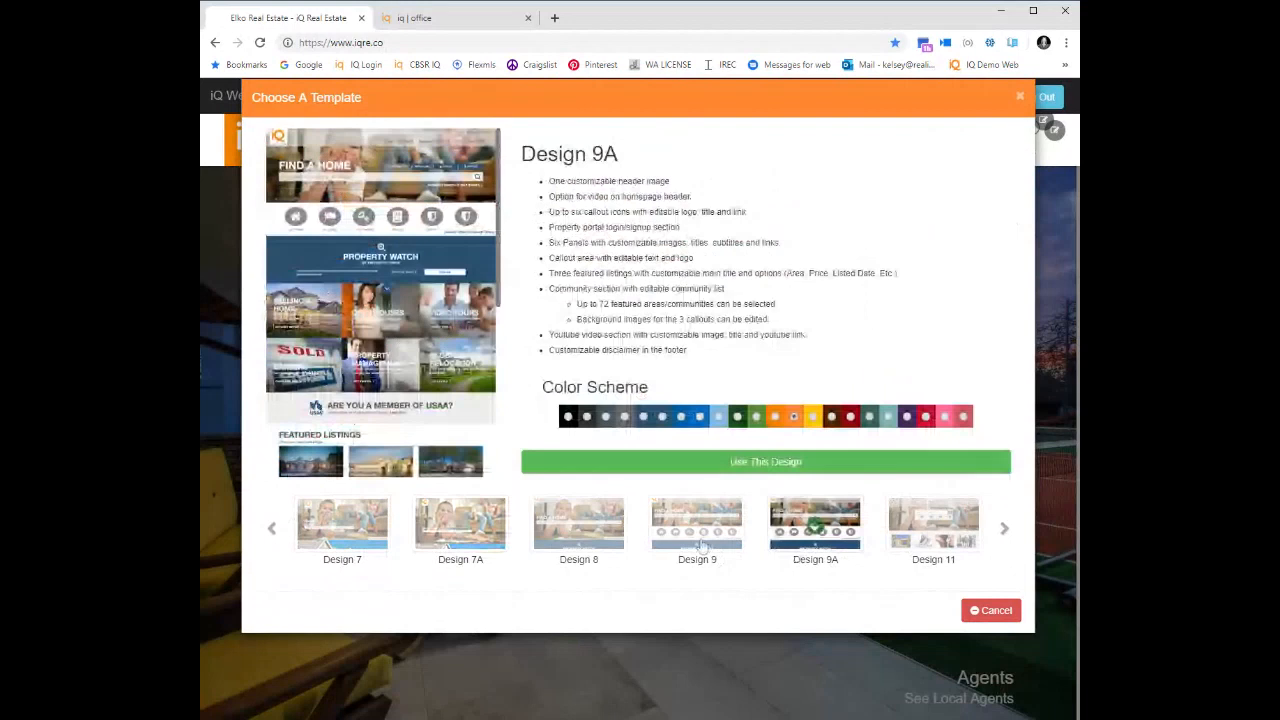
pyautogui.click(925, 543)
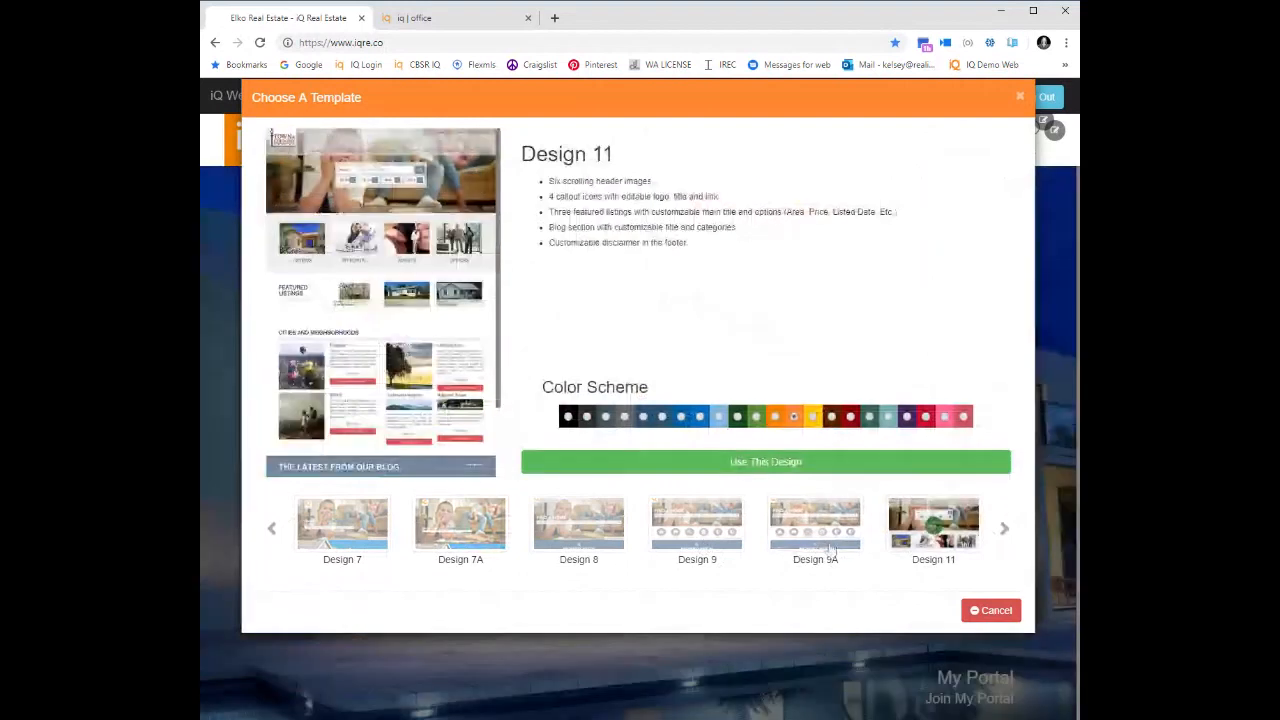
pyautogui.click(832, 550)
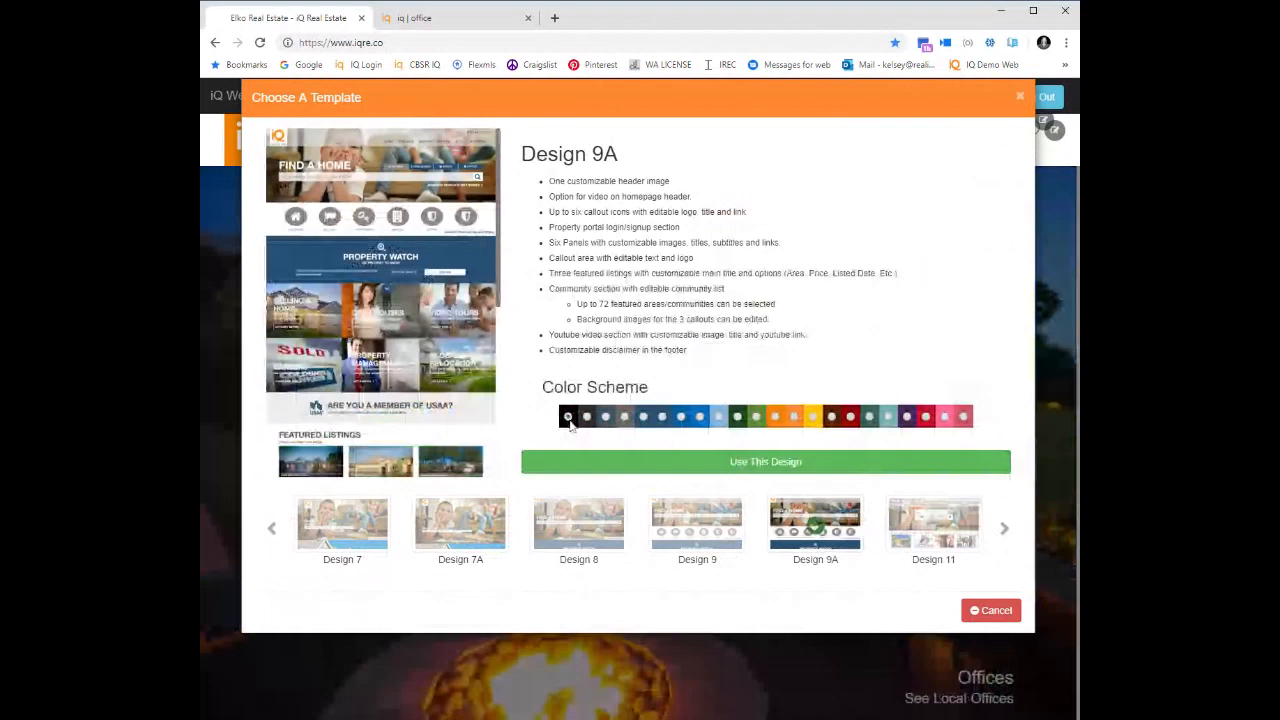
pyautogui.click(738, 418)
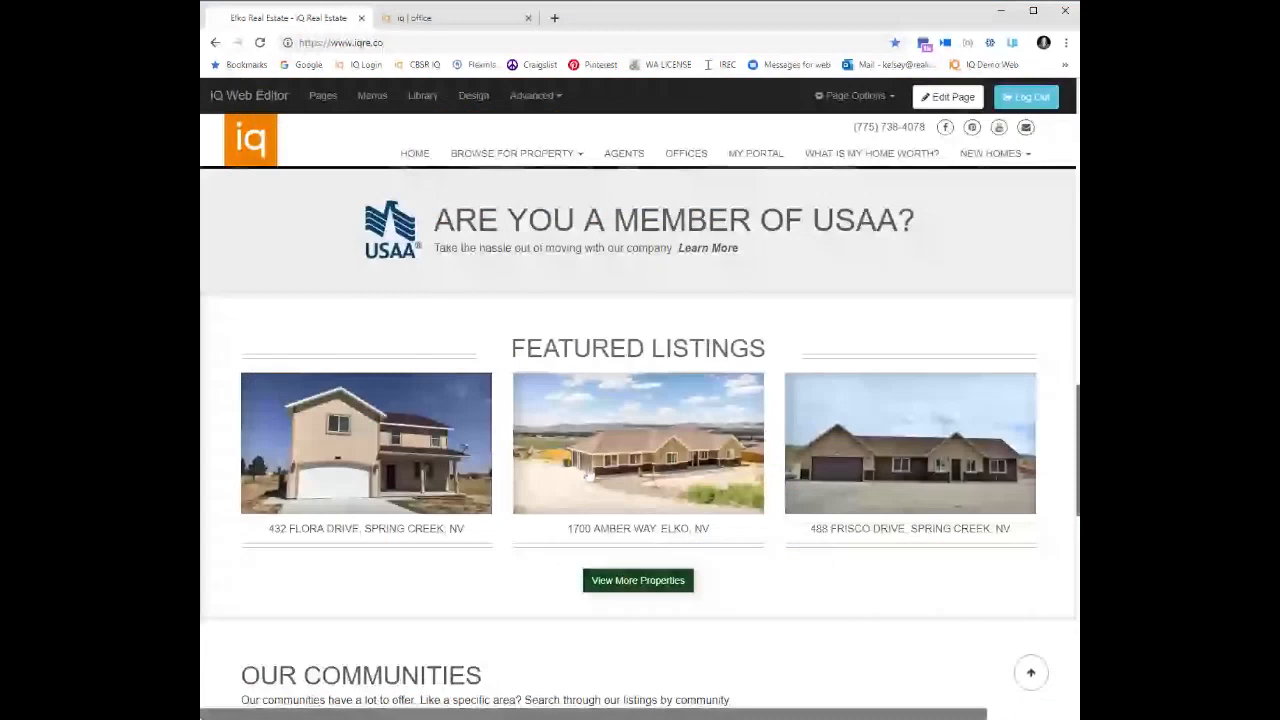
# Step: Browse the stock images and own images for the homepage slideshow, and upload a portrait photo as the Slide 2 image
pyautogui.scroll(15, 588, 476)
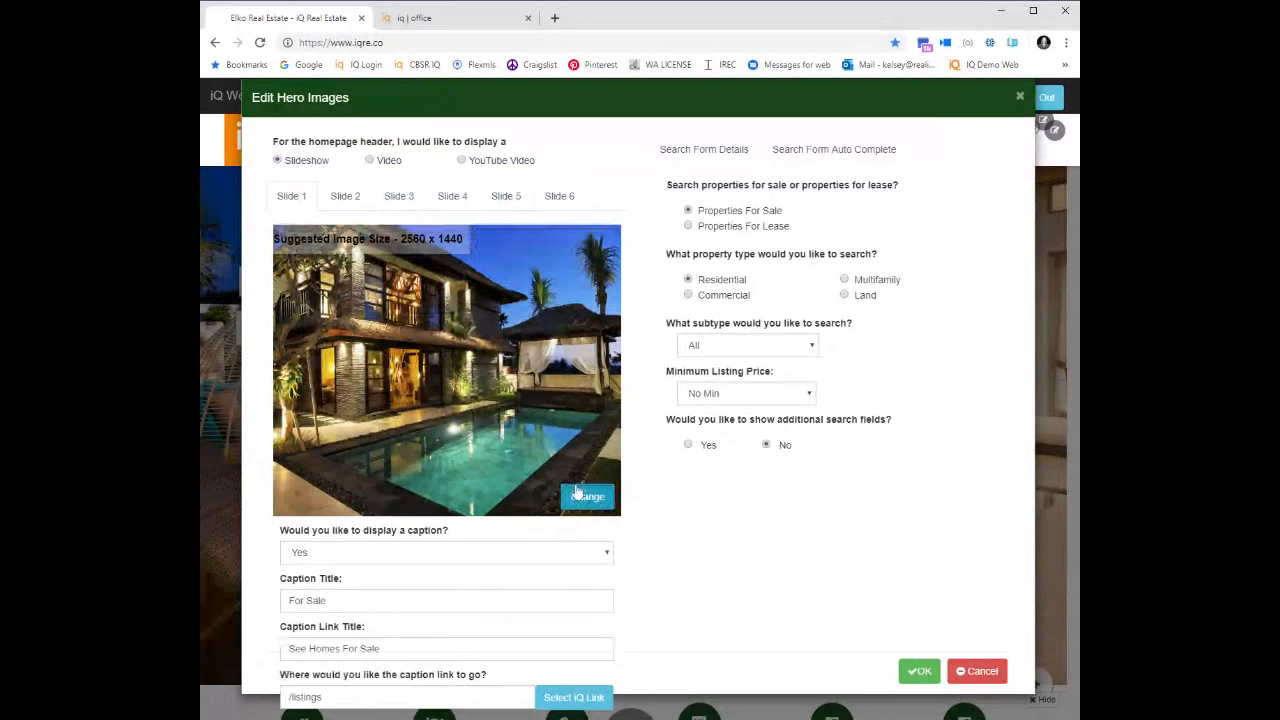
pyautogui.click(578, 493)
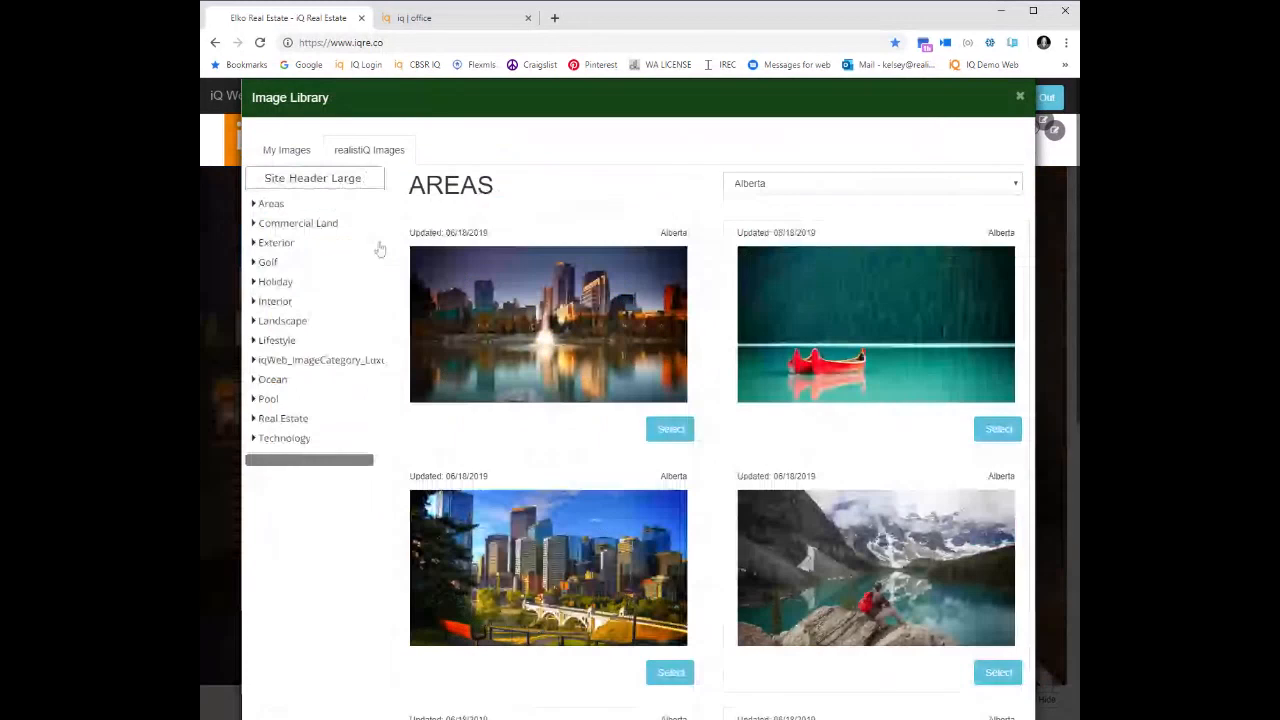
pyautogui.click(380, 249)
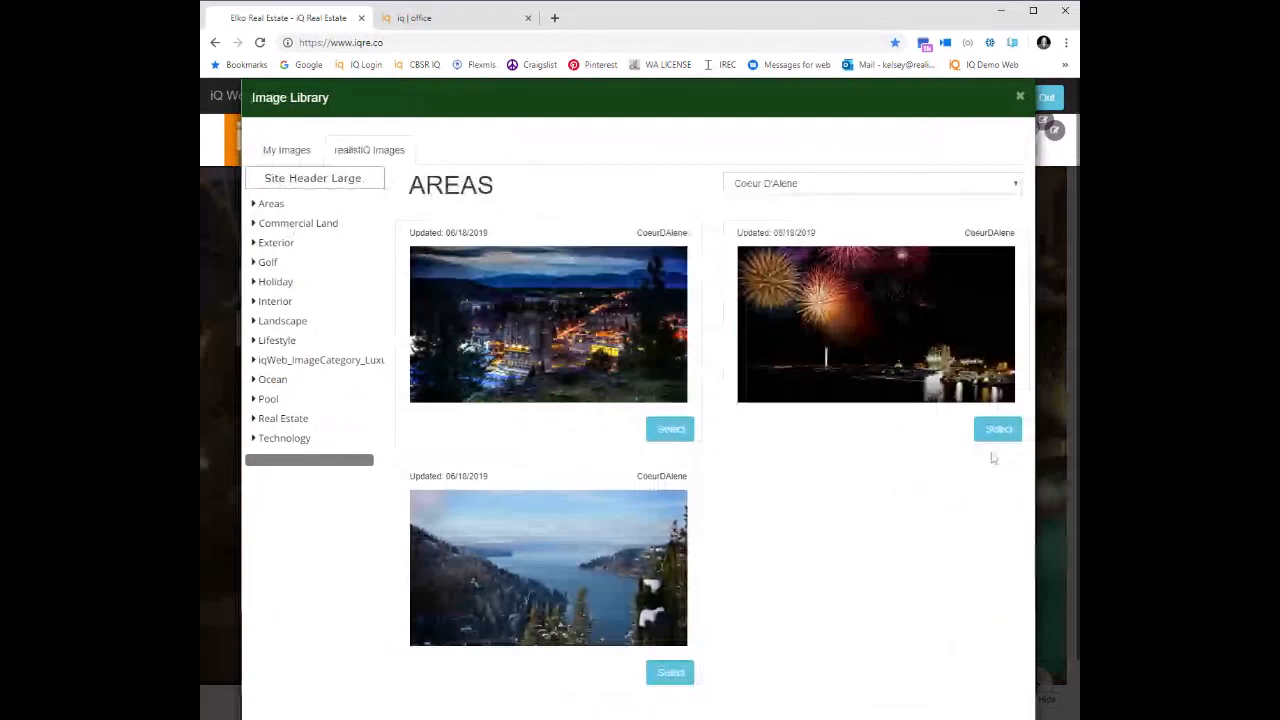
pyautogui.click(287, 150)
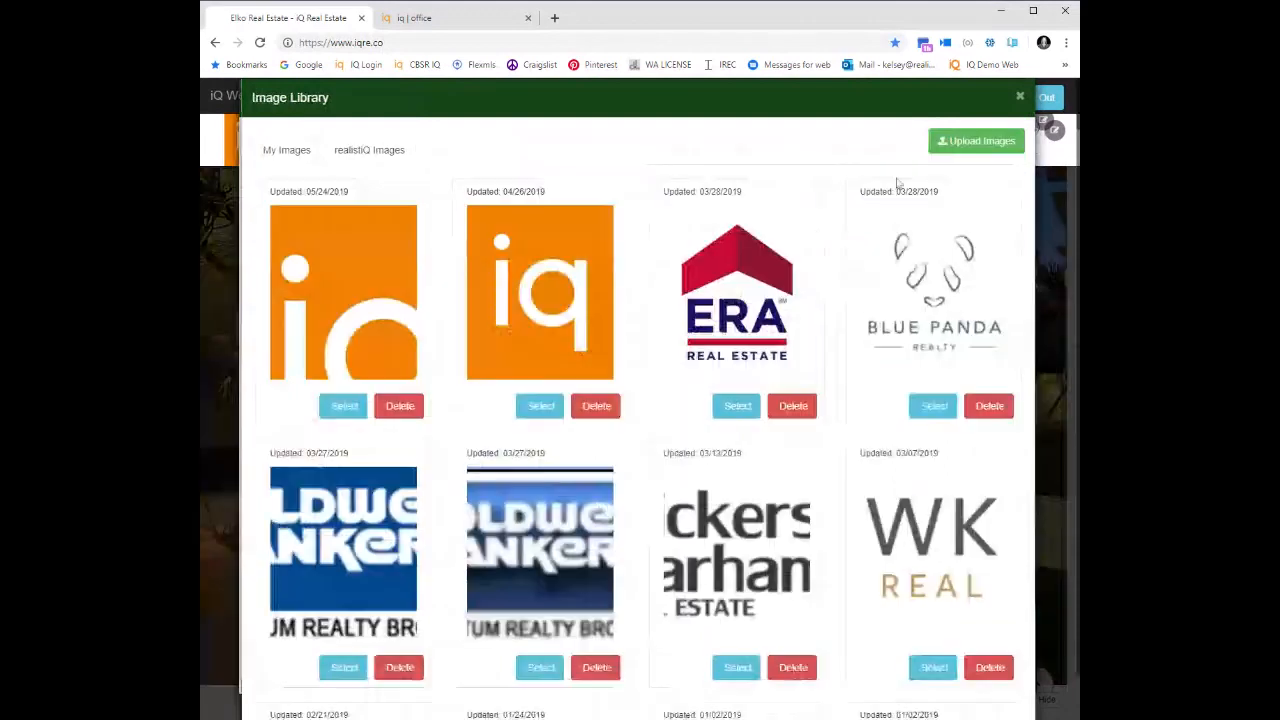
pyautogui.click(972, 146)
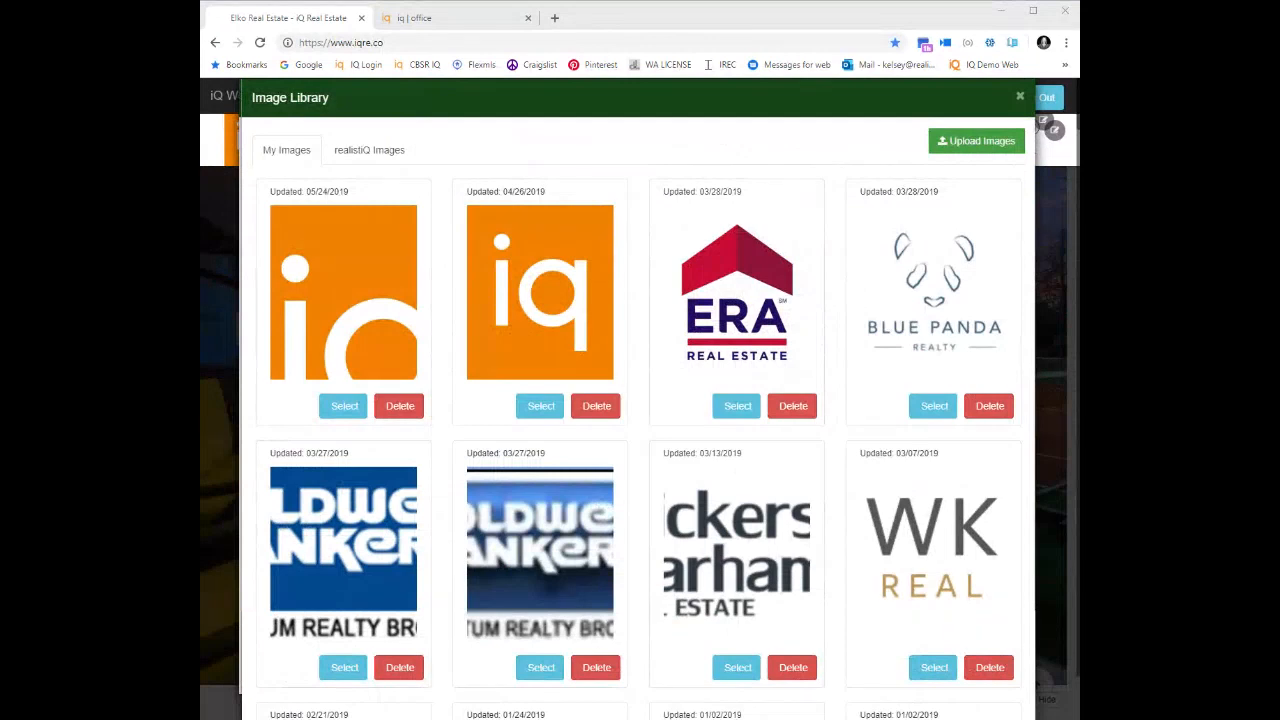
pyautogui.doubleClick(516, 340)
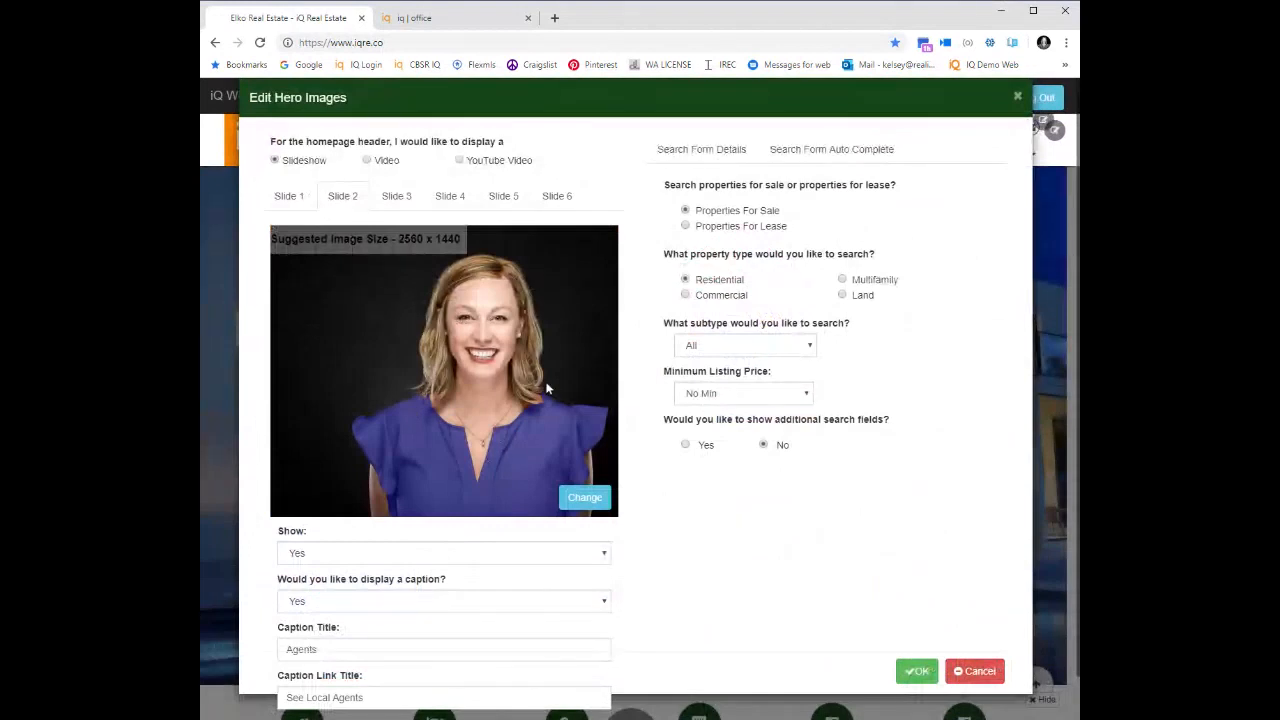
# Step: Set the caption link of the House Value slide, Slide 5, to the Website house value lead source
pyautogui.click(404, 206)
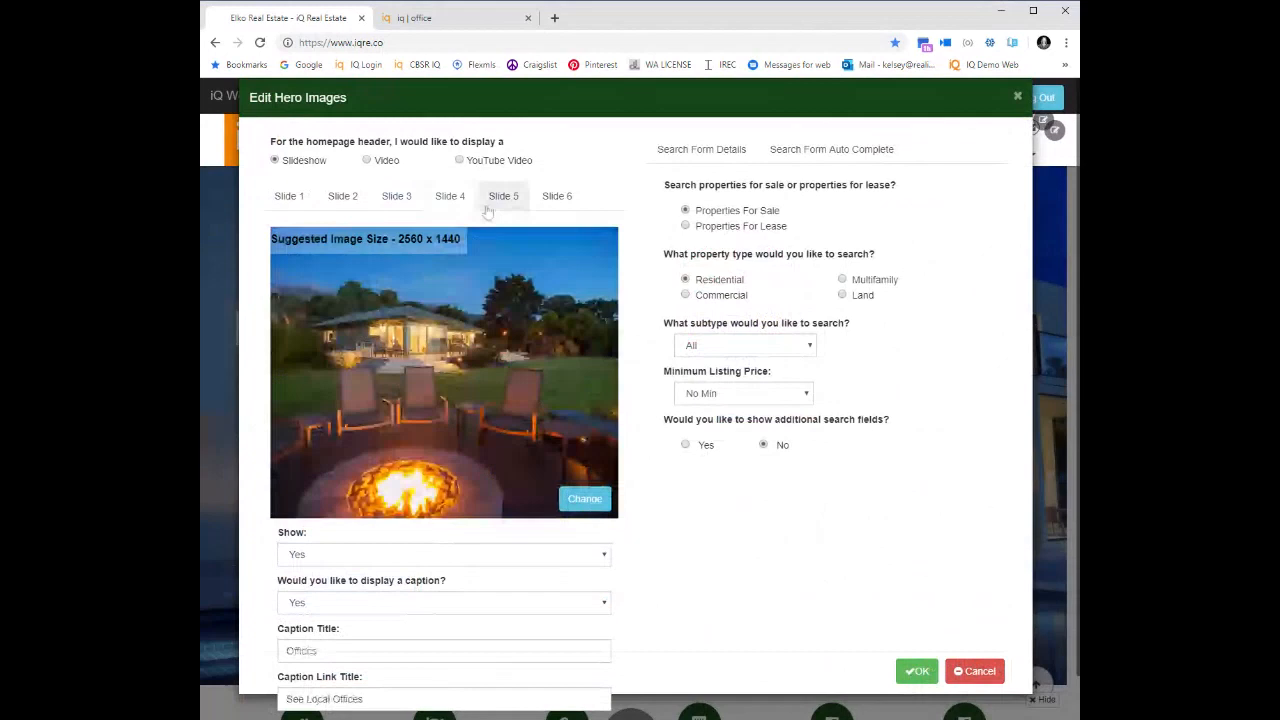
pyautogui.click(490, 204)
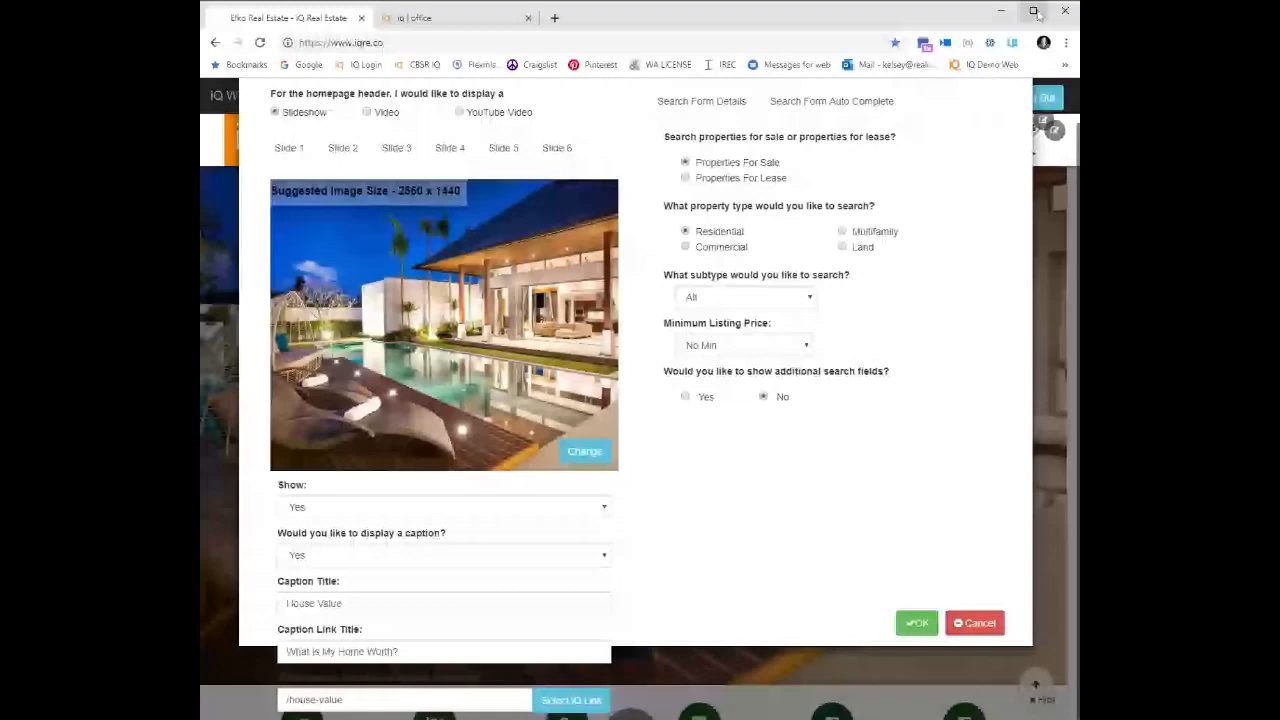
pyautogui.click(1036, 12)
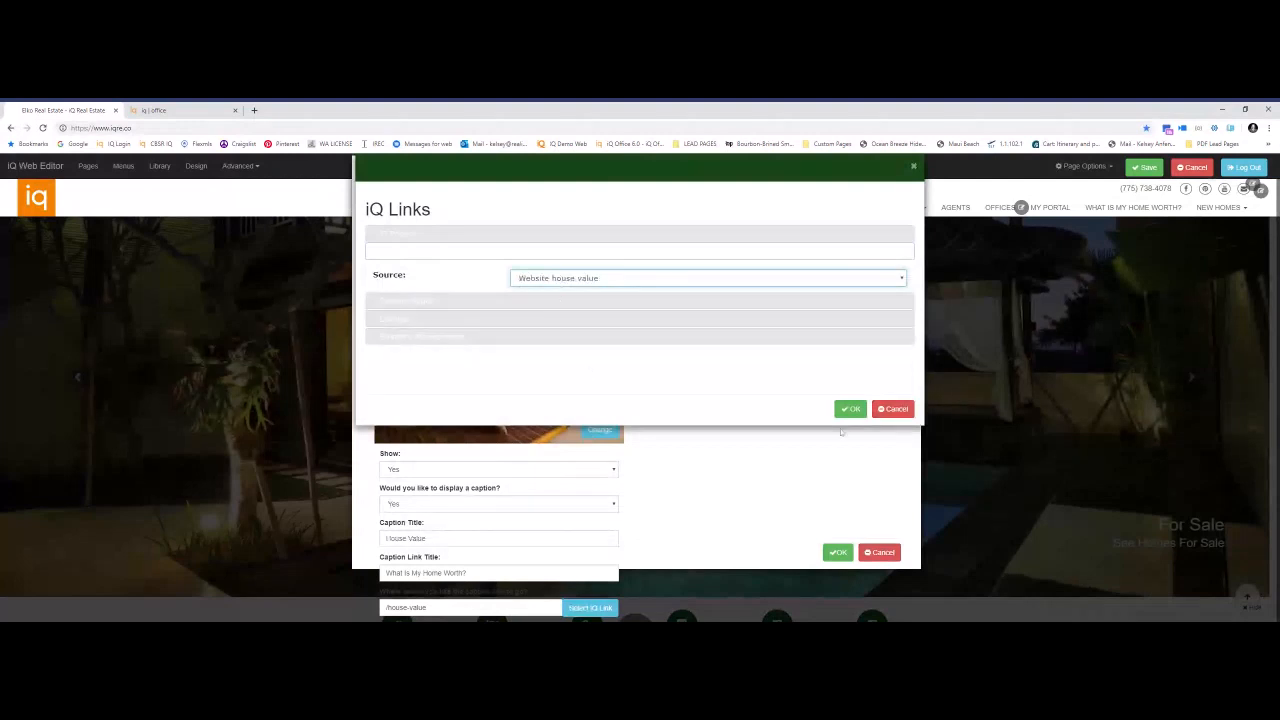
pyautogui.click(848, 410)
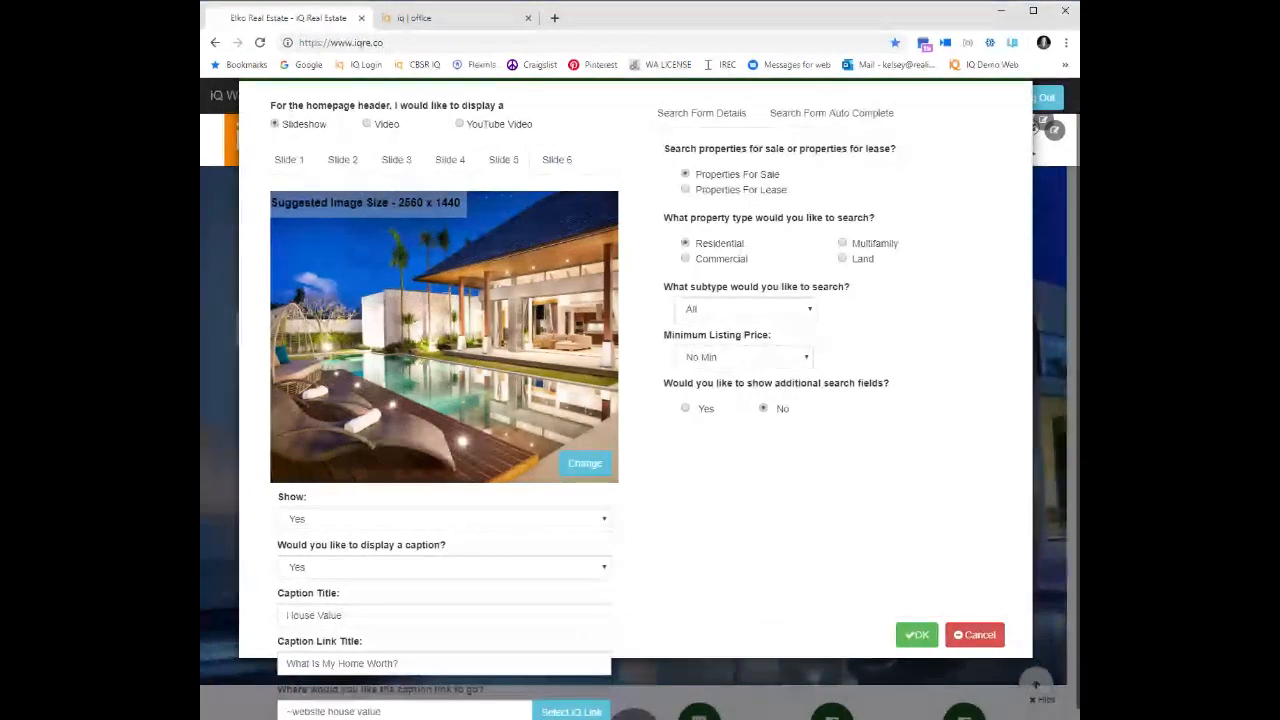
# Step: Compare the homepage header display types, set the header to Video and check its settings
pyautogui.click(367, 125)
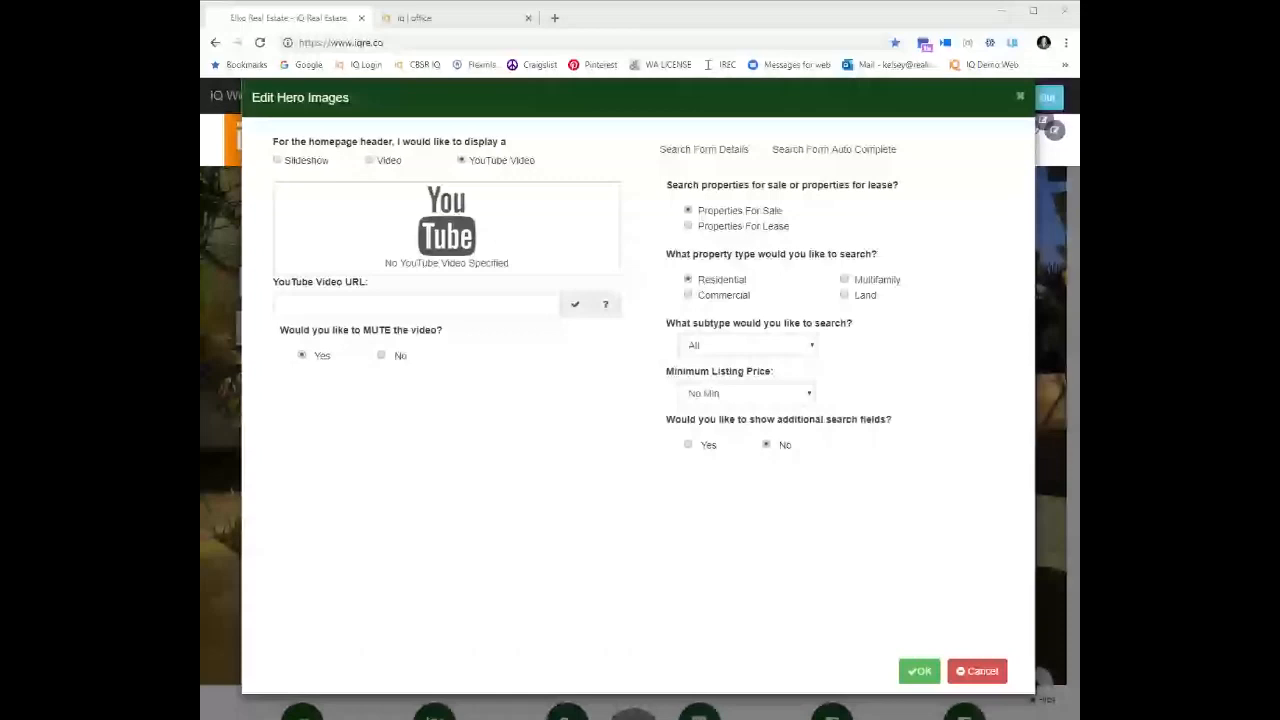
pyautogui.click(278, 160)
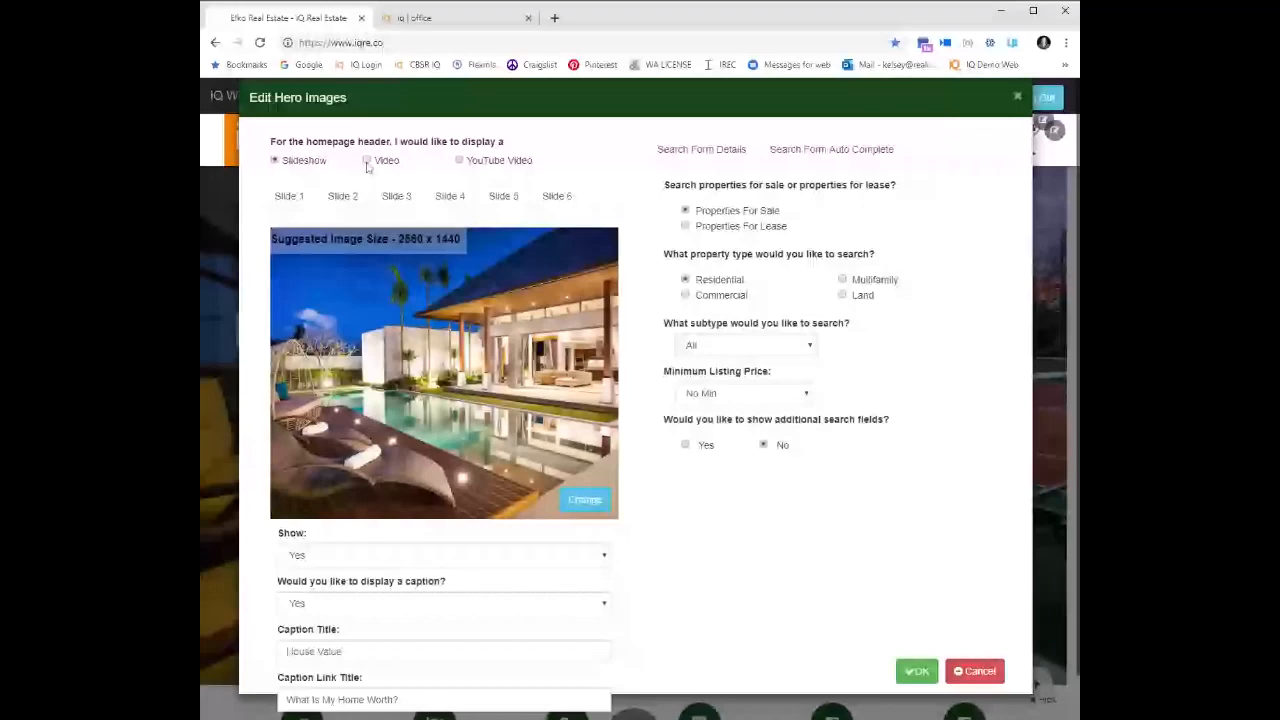
pyautogui.click(367, 161)
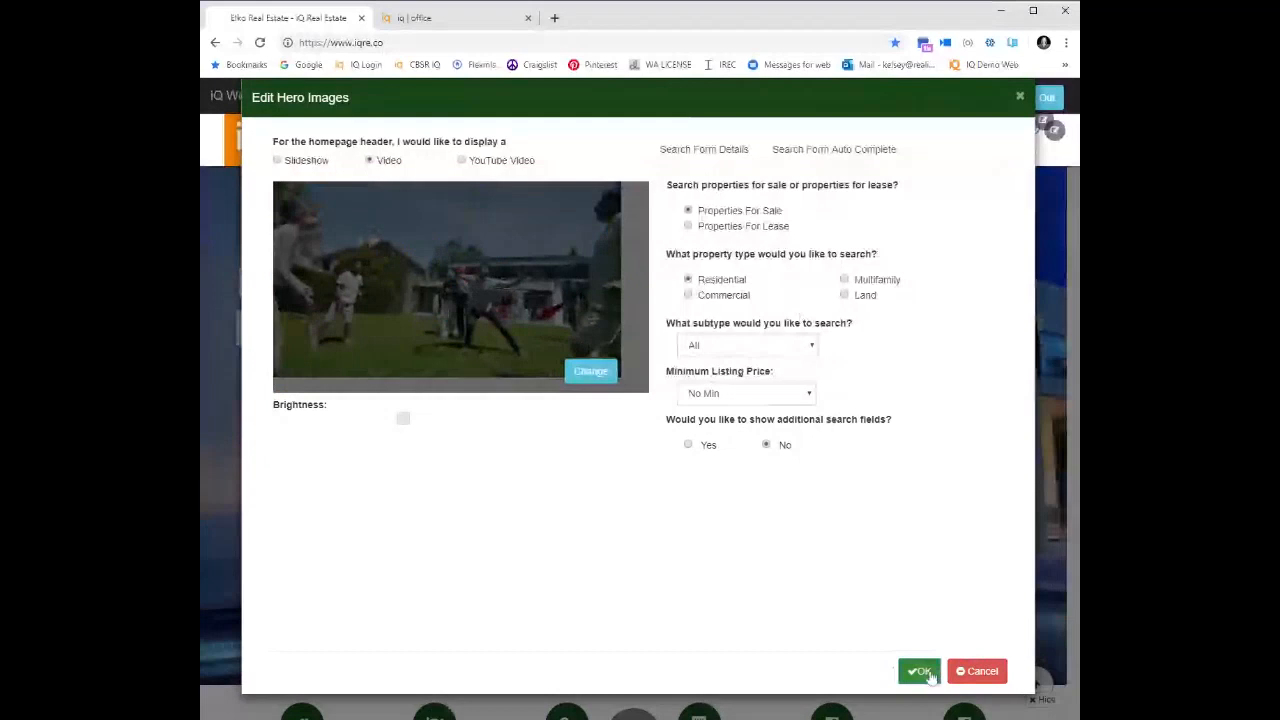
pyautogui.click(928, 675)
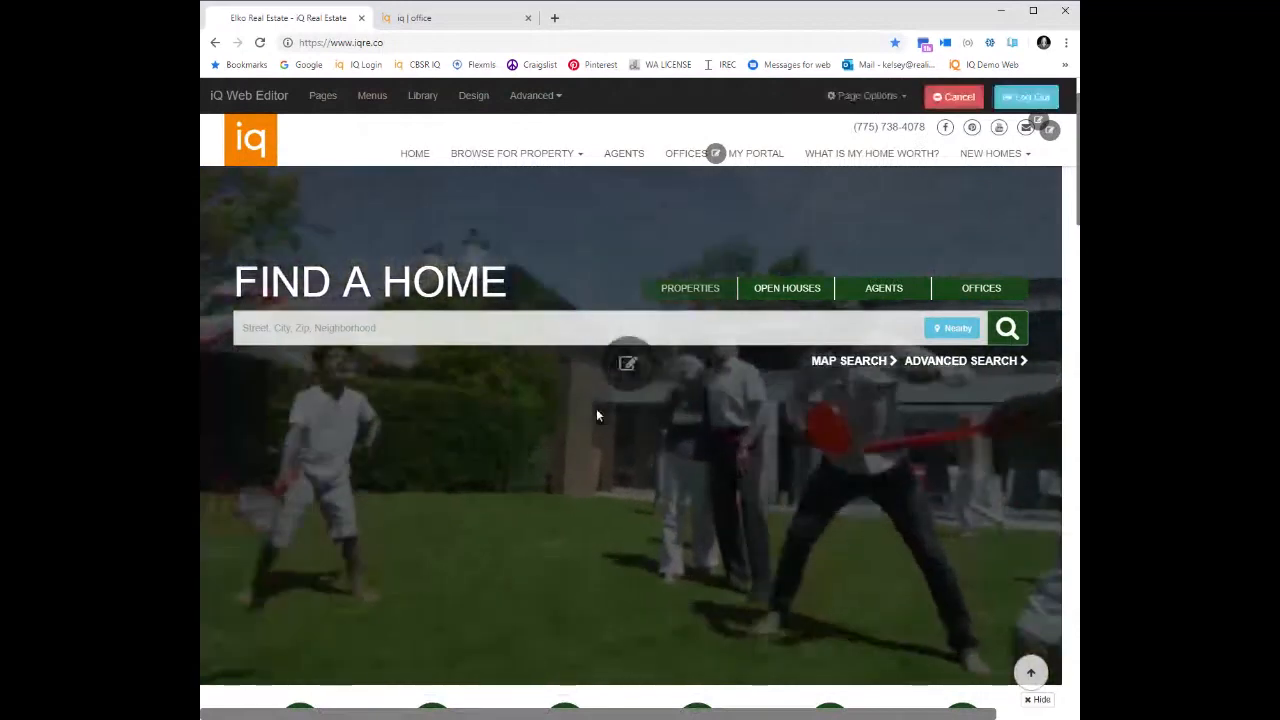
pyautogui.click(596, 413)
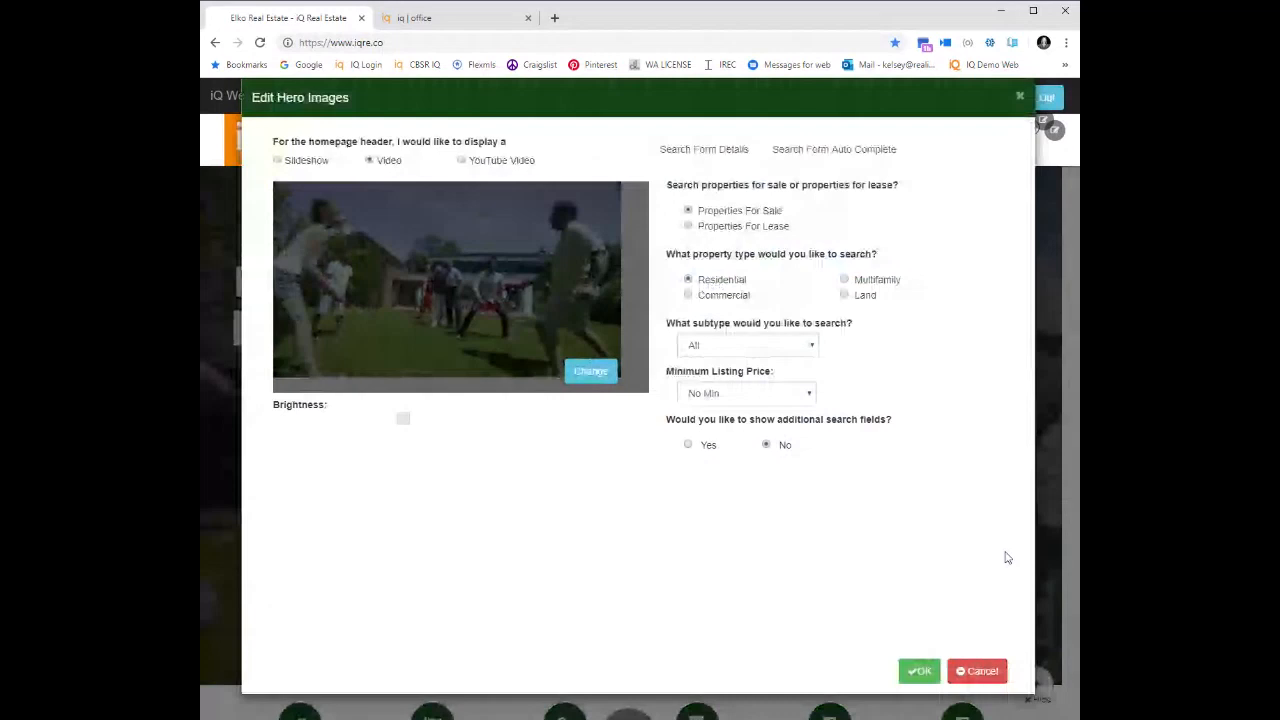
pyautogui.click(922, 676)
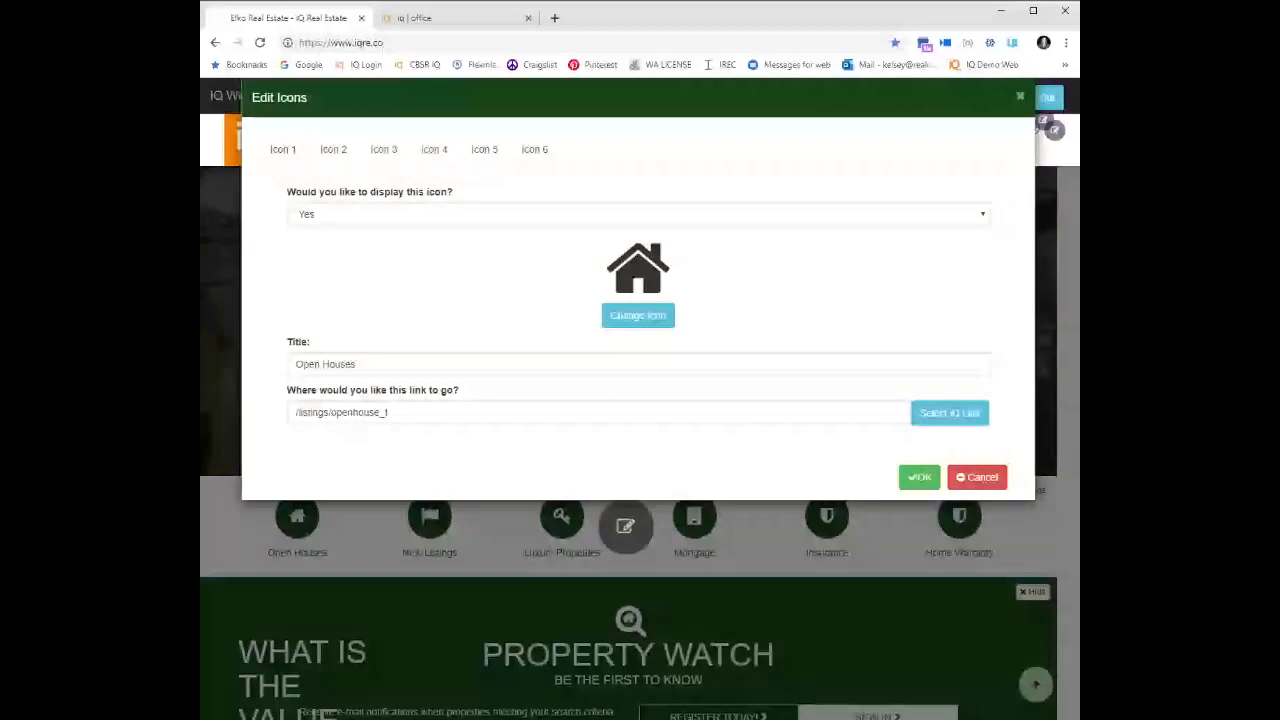
# Step: Link the Open Houses icon to the Open Houses page through the iQ links
pyautogui.click(384, 150)
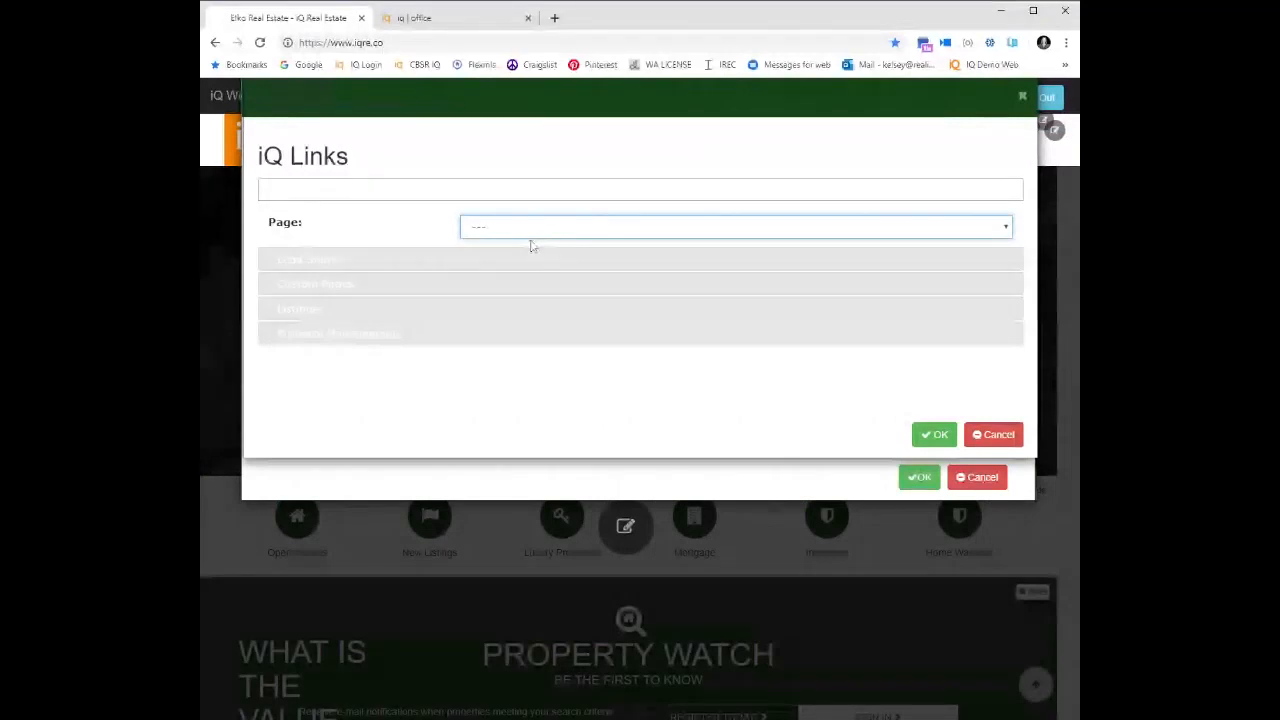
pyautogui.click(531, 245)
pyautogui.click(539, 503)
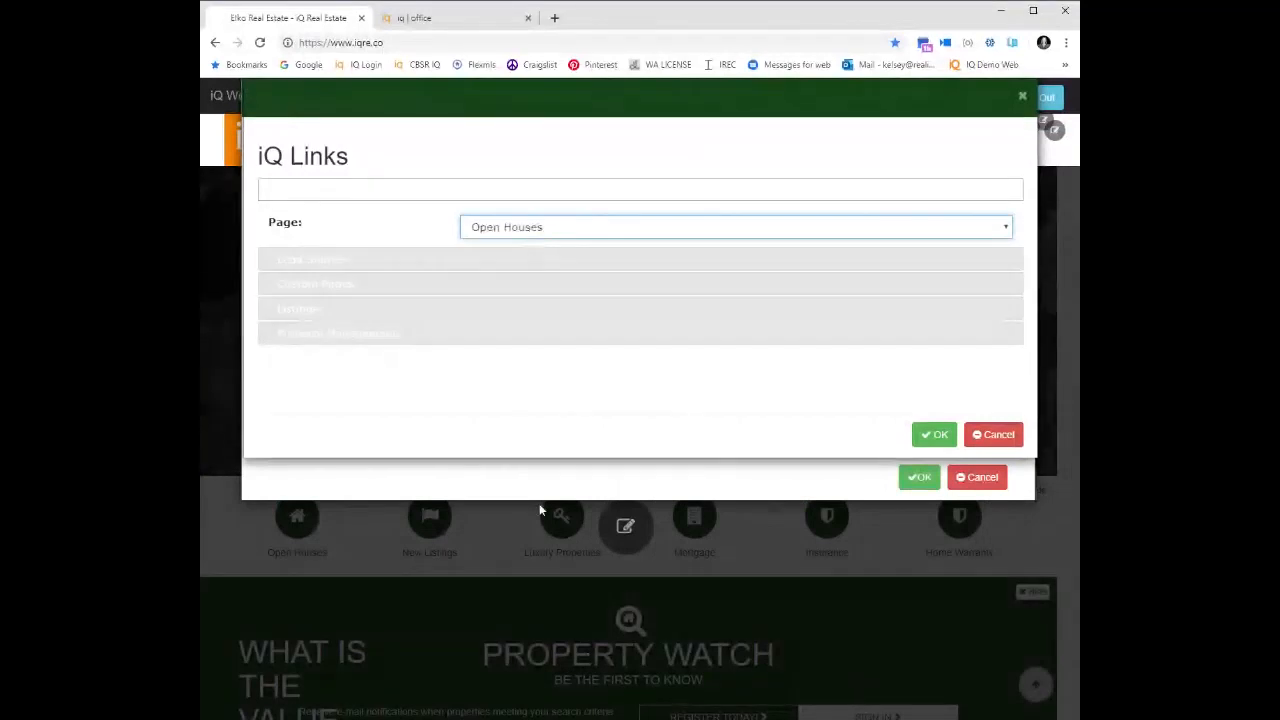
pyautogui.click(934, 435)
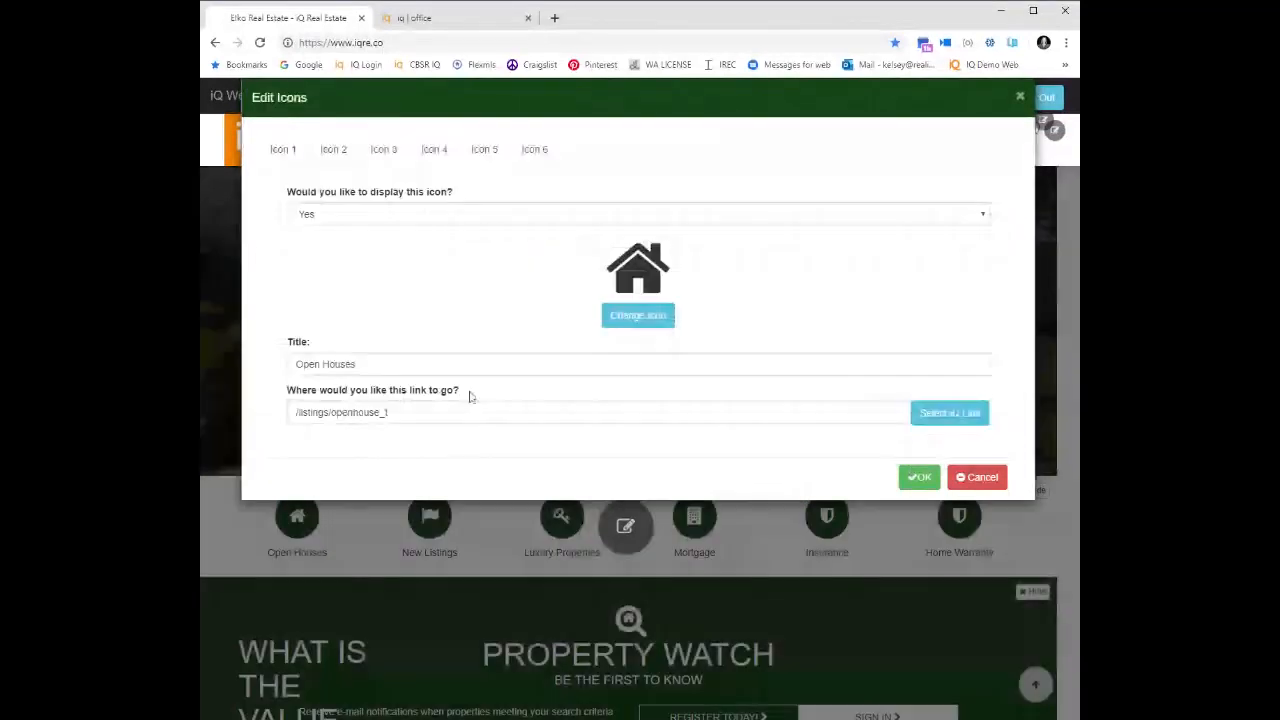
# Step: Try to replace the Mortgage icon's building symbol with a checked box and retitle it
pyautogui.click(384, 150)
pyautogui.click(422, 153)
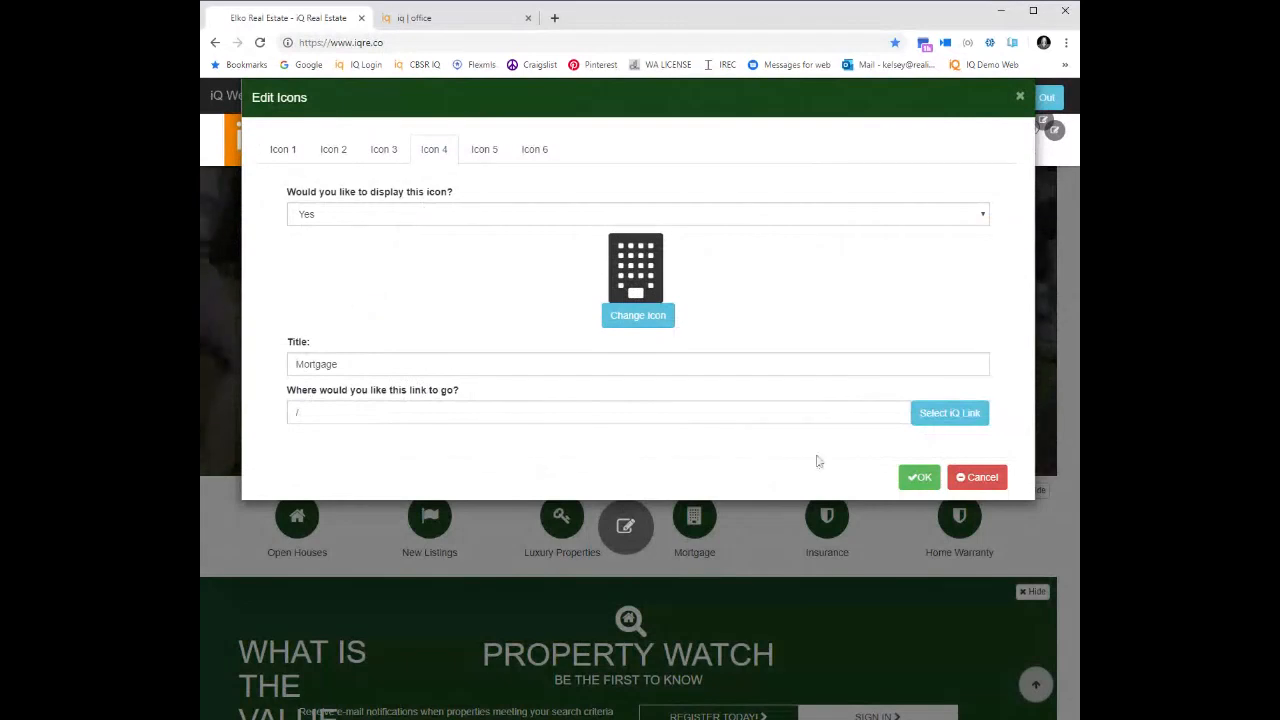
pyautogui.click(620, 318)
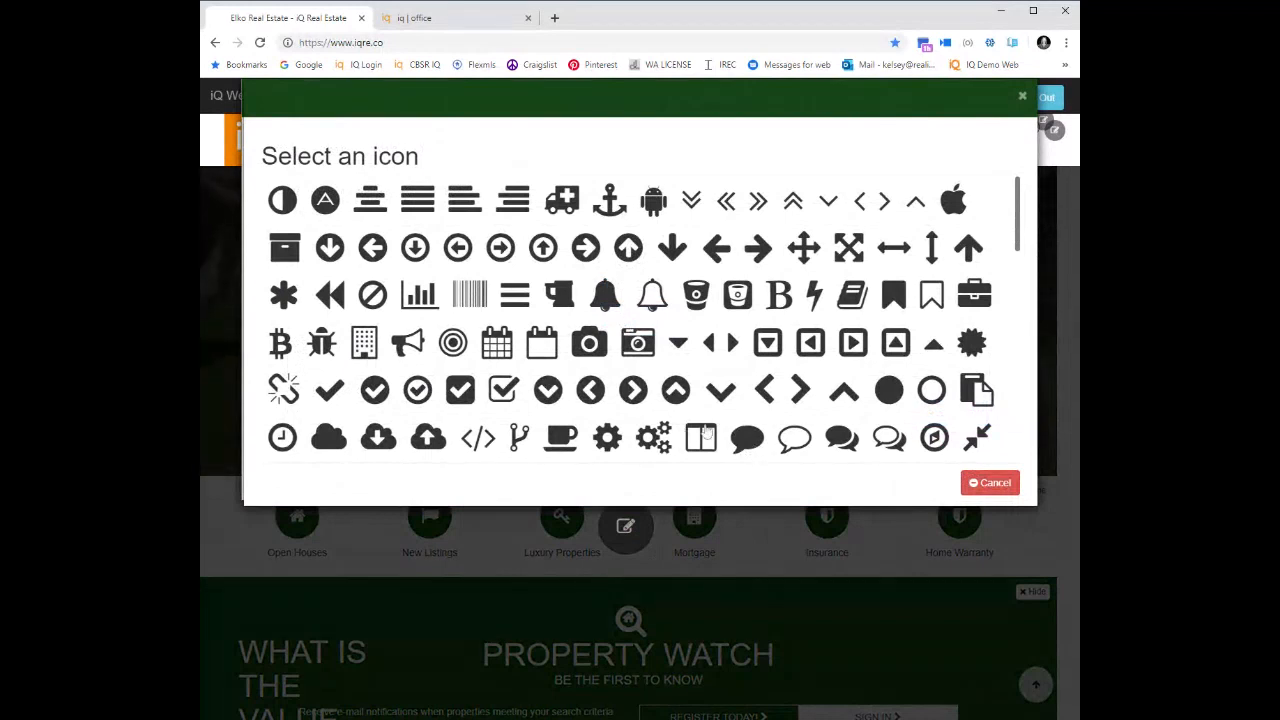
pyautogui.scroll(-2, 686, 377)
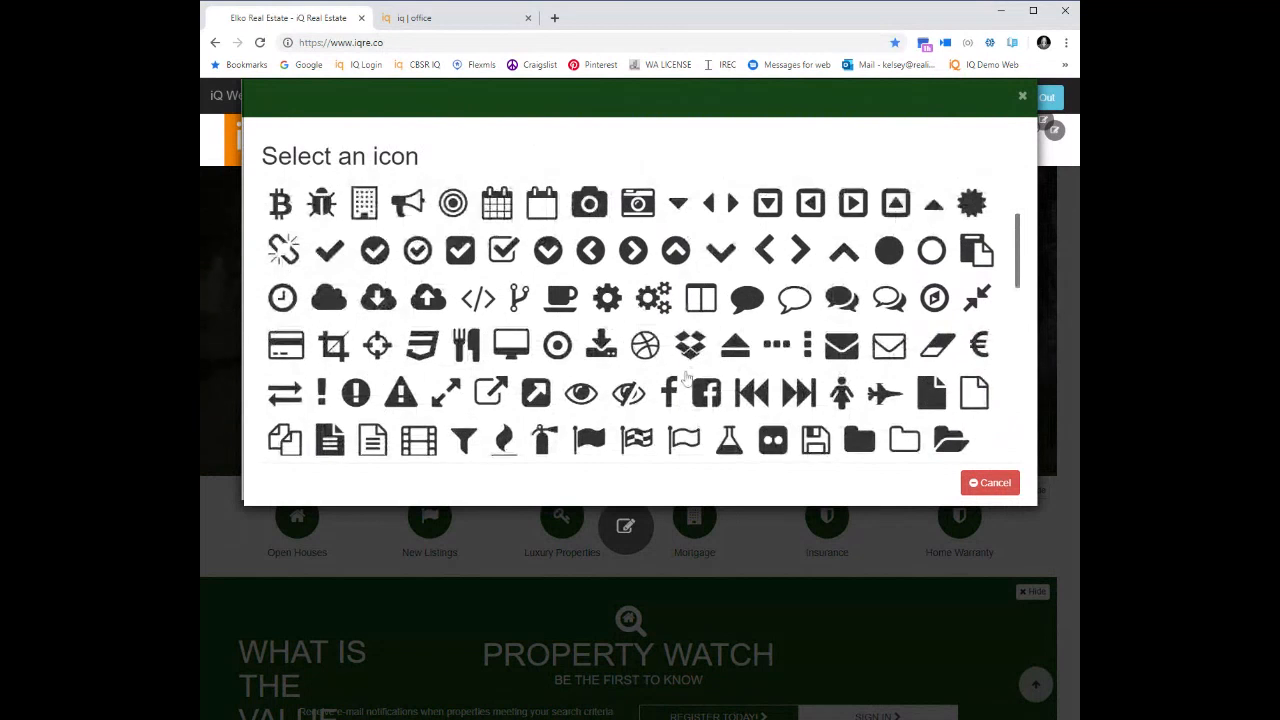
pyautogui.scroll(-6, 686, 377)
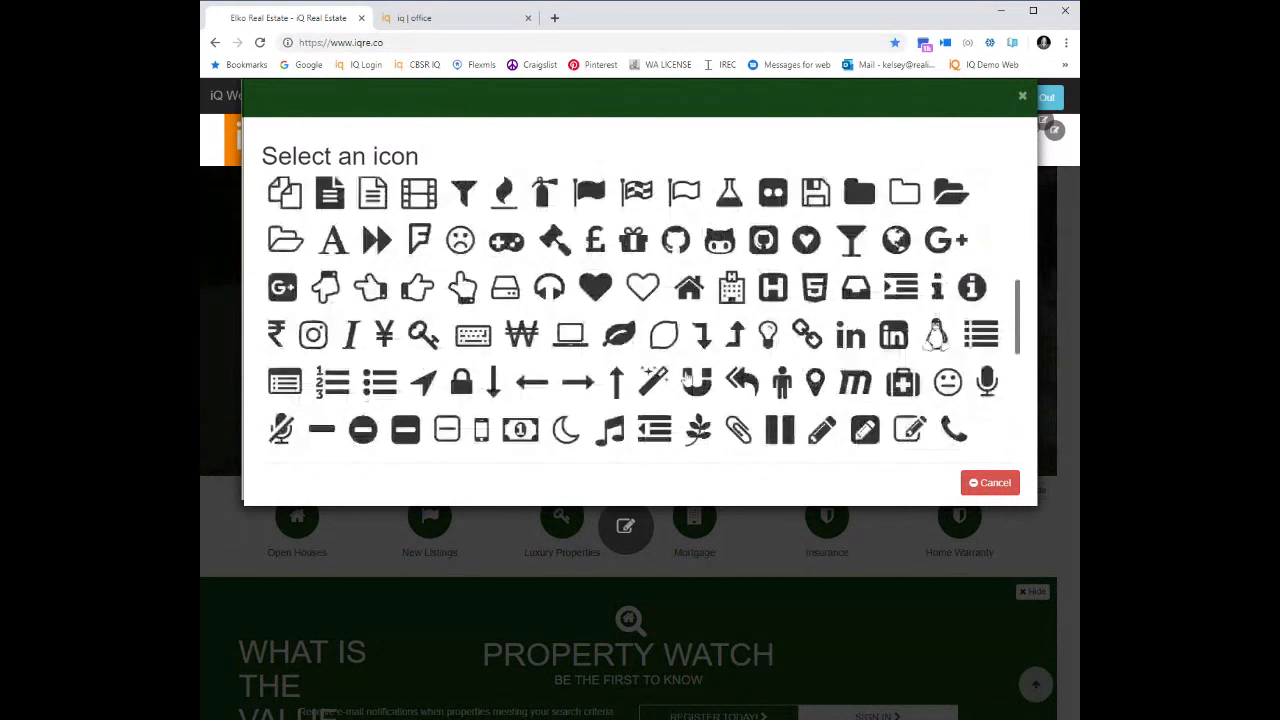
pyautogui.scroll(6, 686, 378)
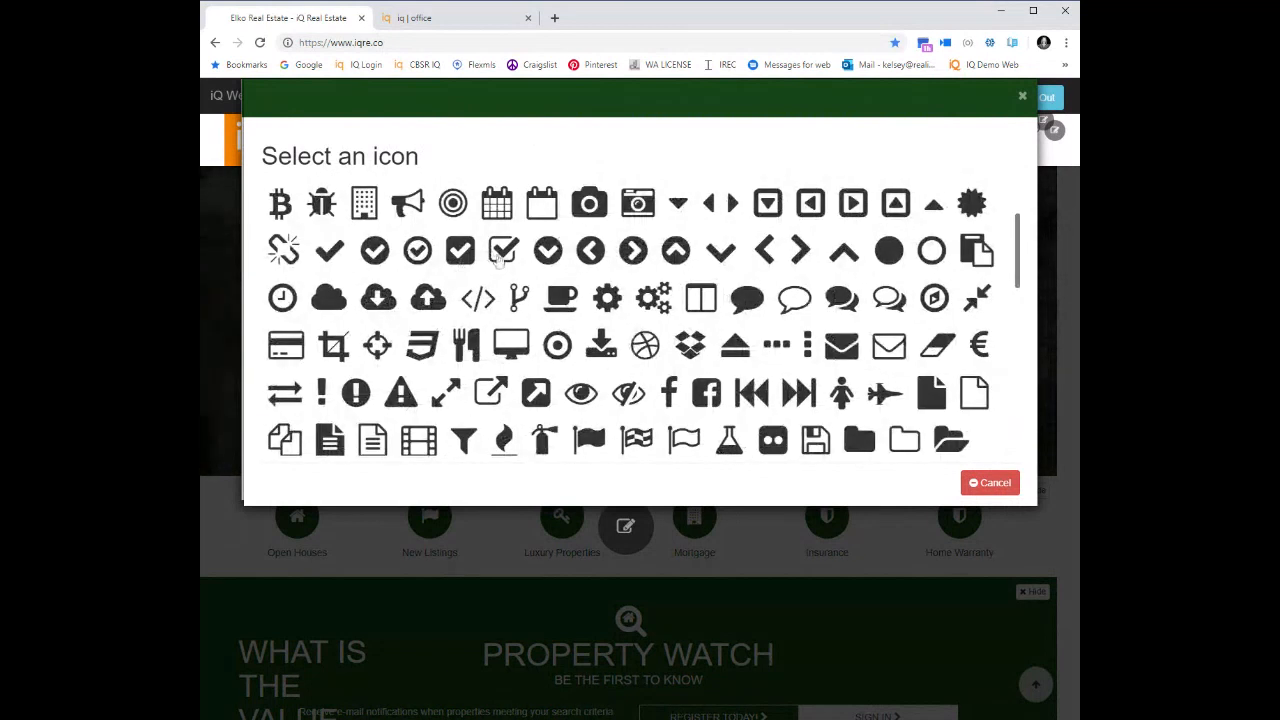
pyautogui.click(490, 258)
pyautogui.moveTo(342, 364); pyautogui.dragTo(238, 347)
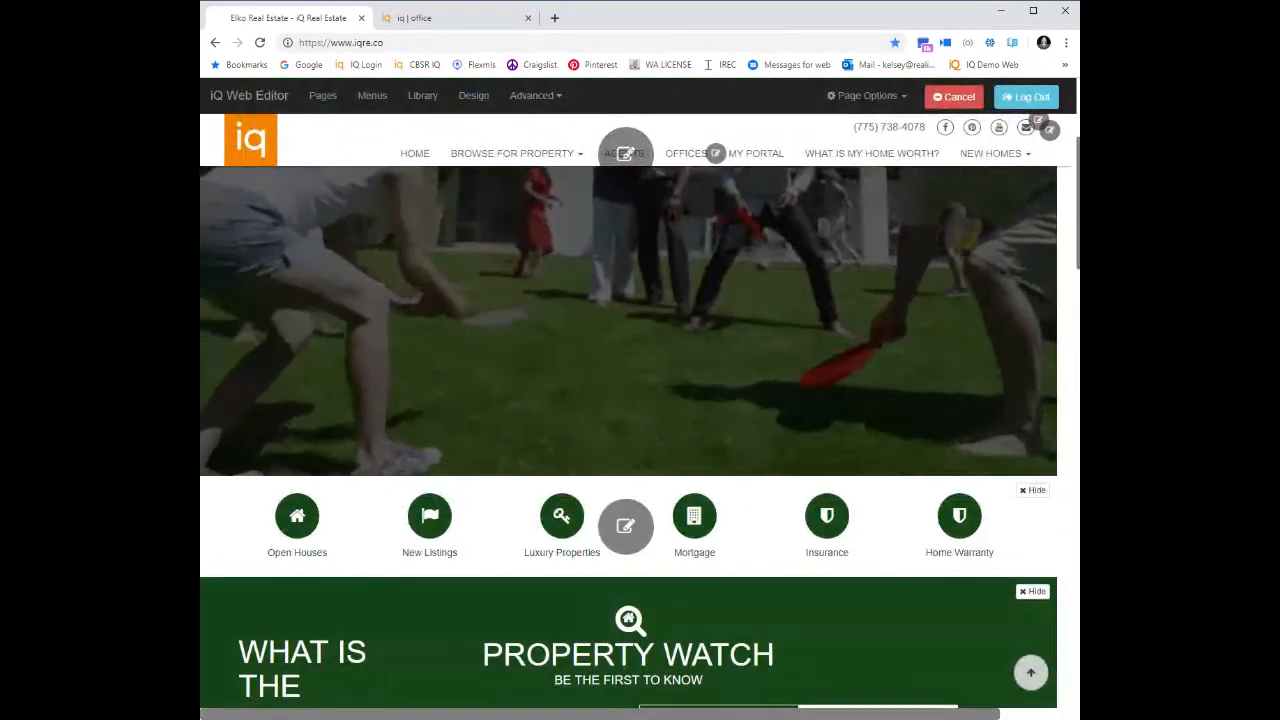
# Step: Replace the Mortgage callout's building symbol, Icon 4, with the checked box symbol
pyautogui.click(625, 526)
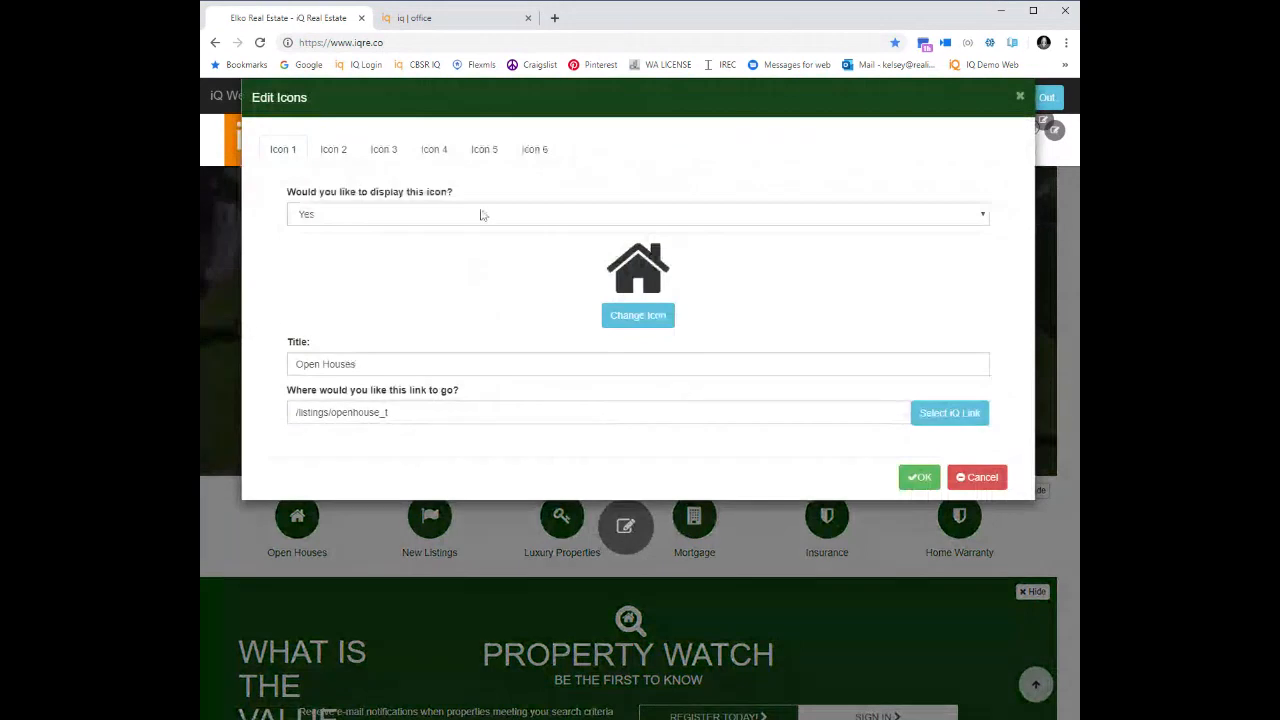
pyautogui.click(430, 156)
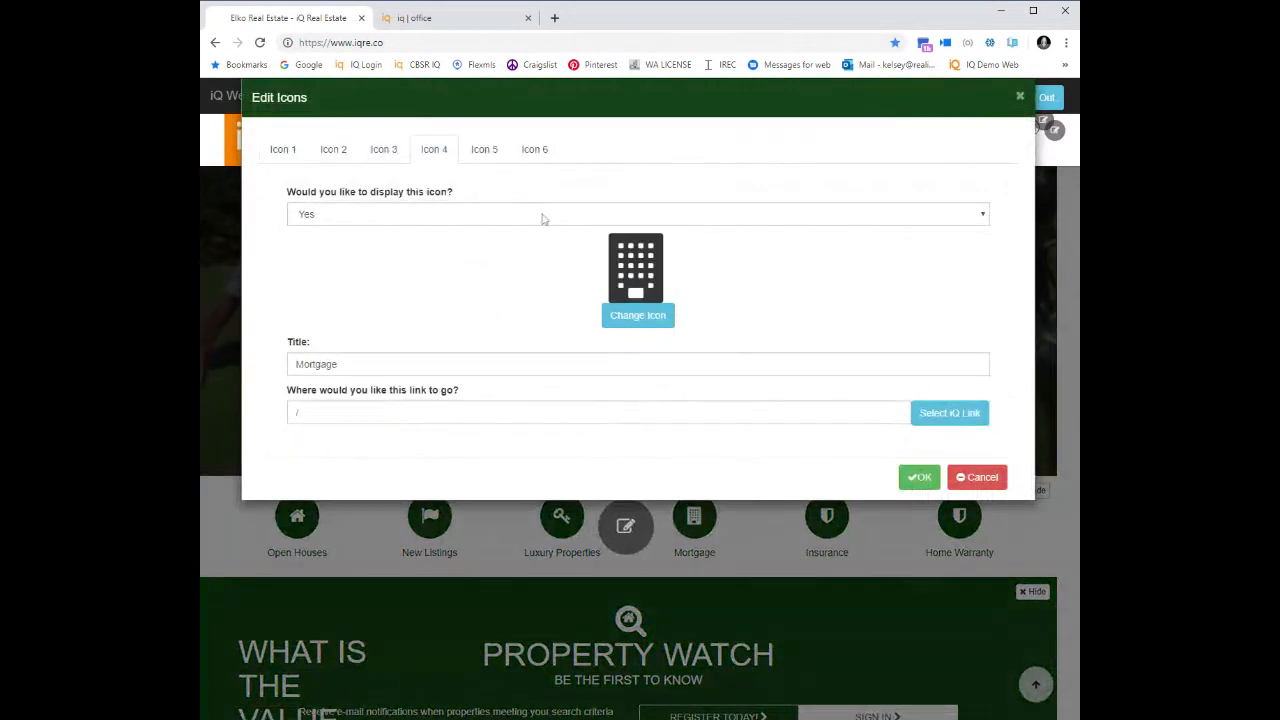
pyautogui.click(645, 316)
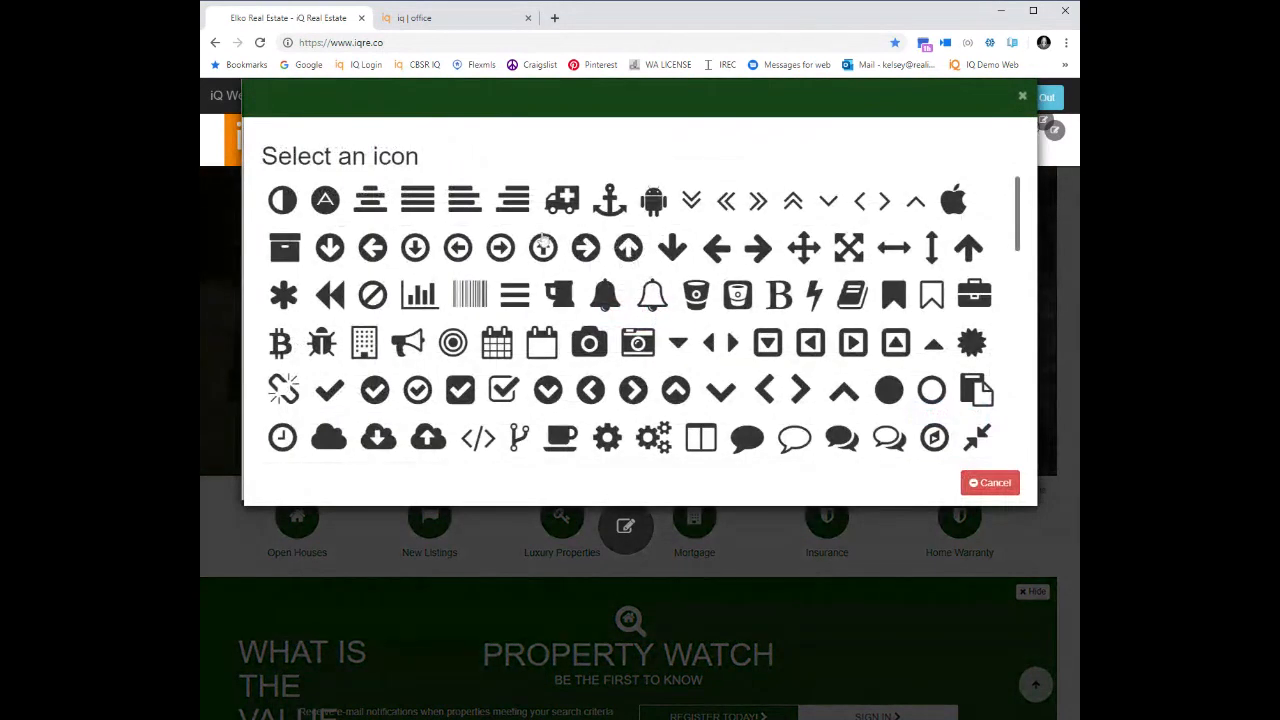
pyautogui.click(512, 390)
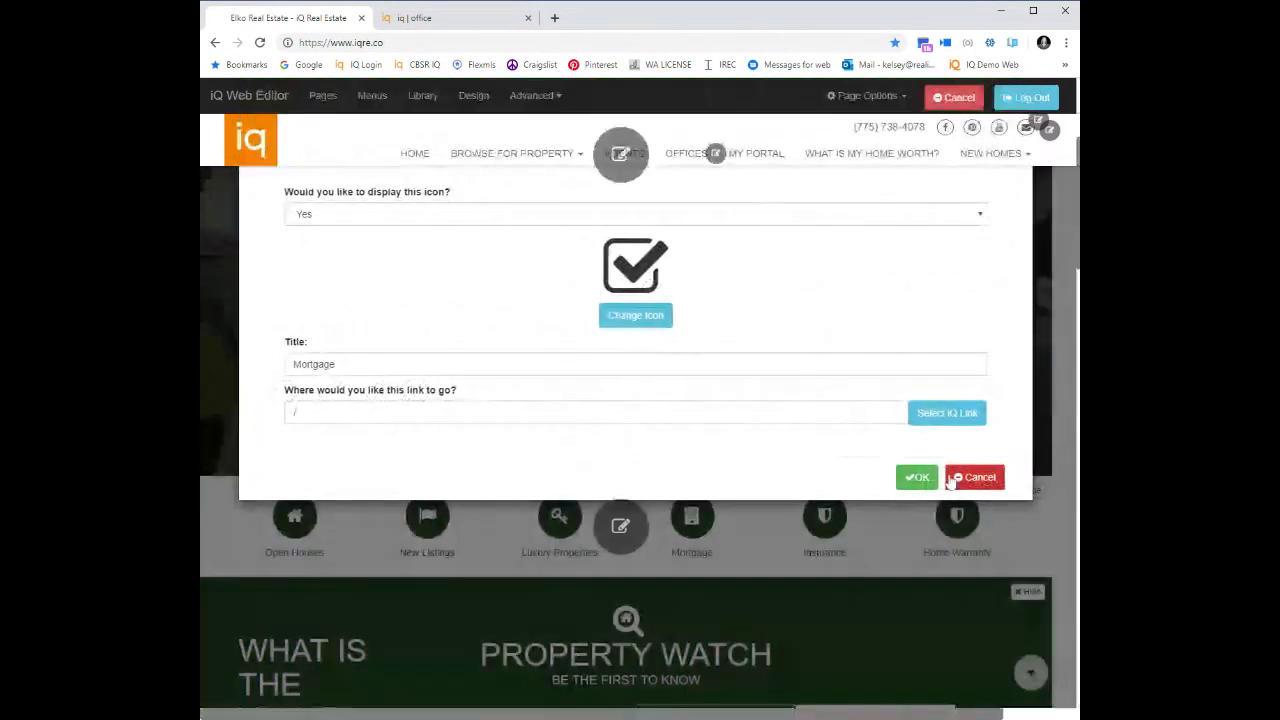
# Step: Change the title of Icon 4 from Mortgage to "Sign Up For A MLS Portal"
pyautogui.moveTo(420, 364); pyautogui.dragTo(311, 365)
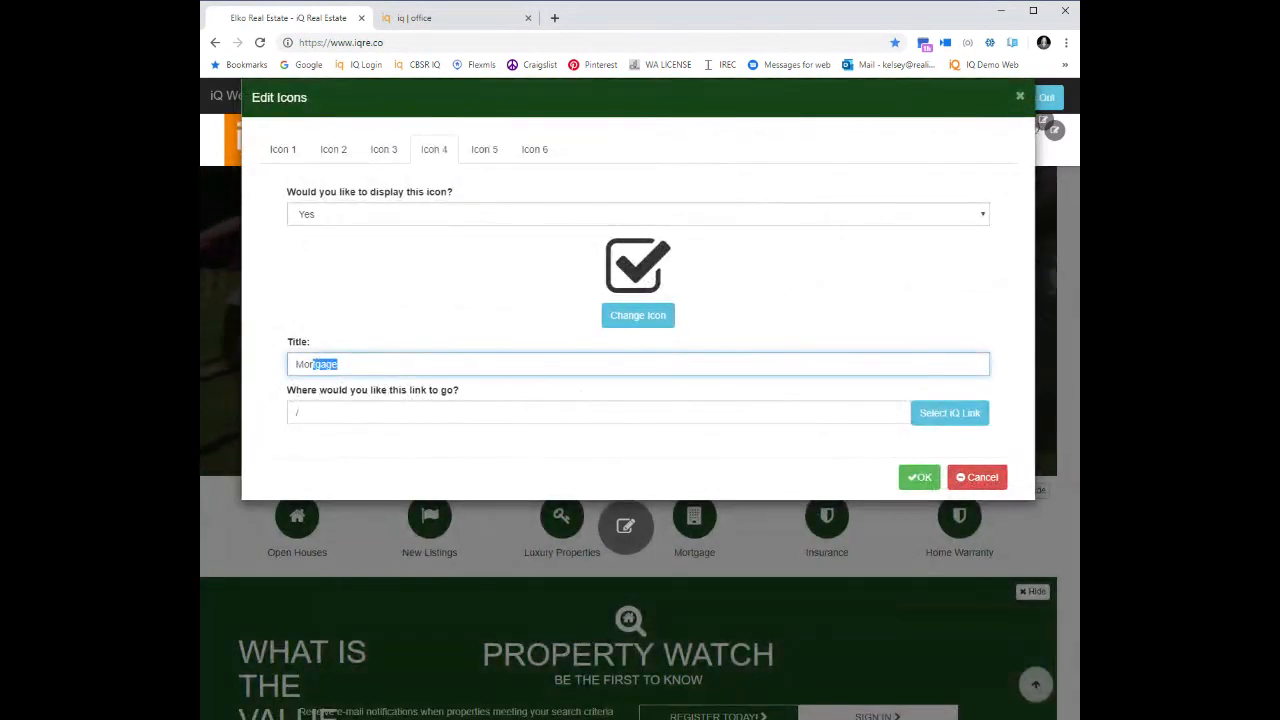
pyautogui.press('BackSpace')
pyautogui.press('BackSpace')
pyautogui.press('BackSpace')
pyautogui.write('Si')
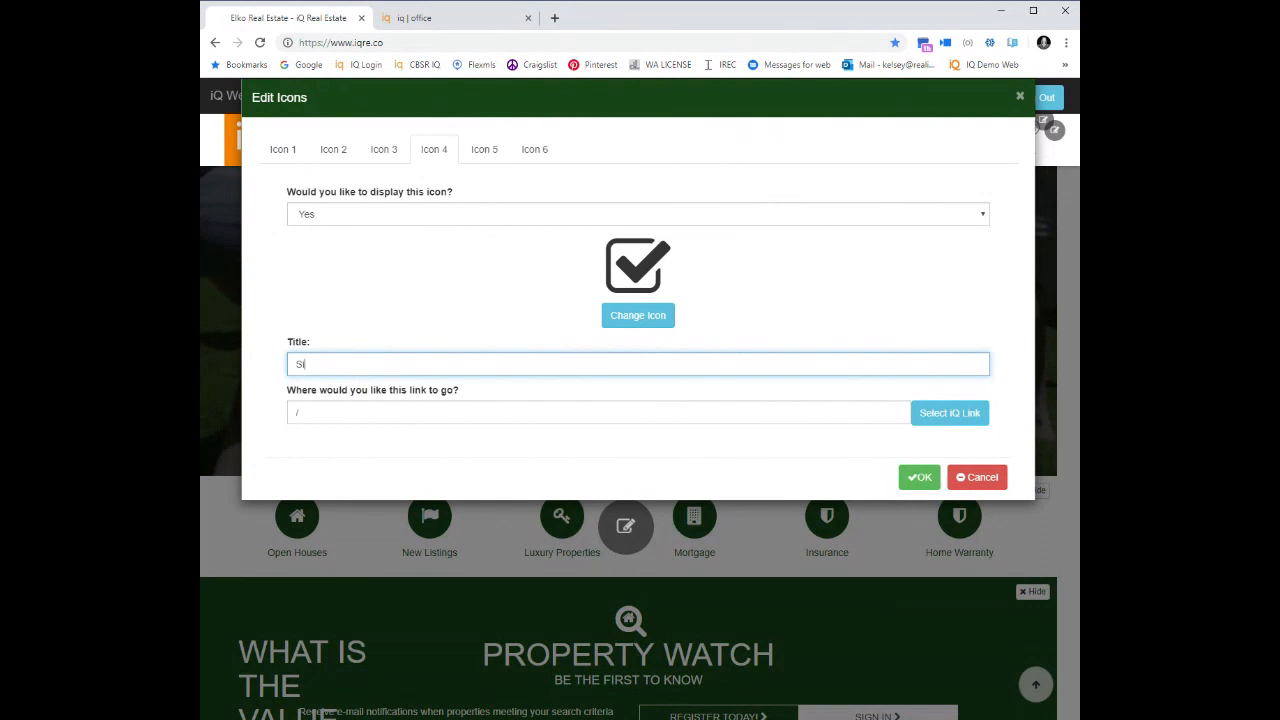
pyautogui.write('gn Up For ')
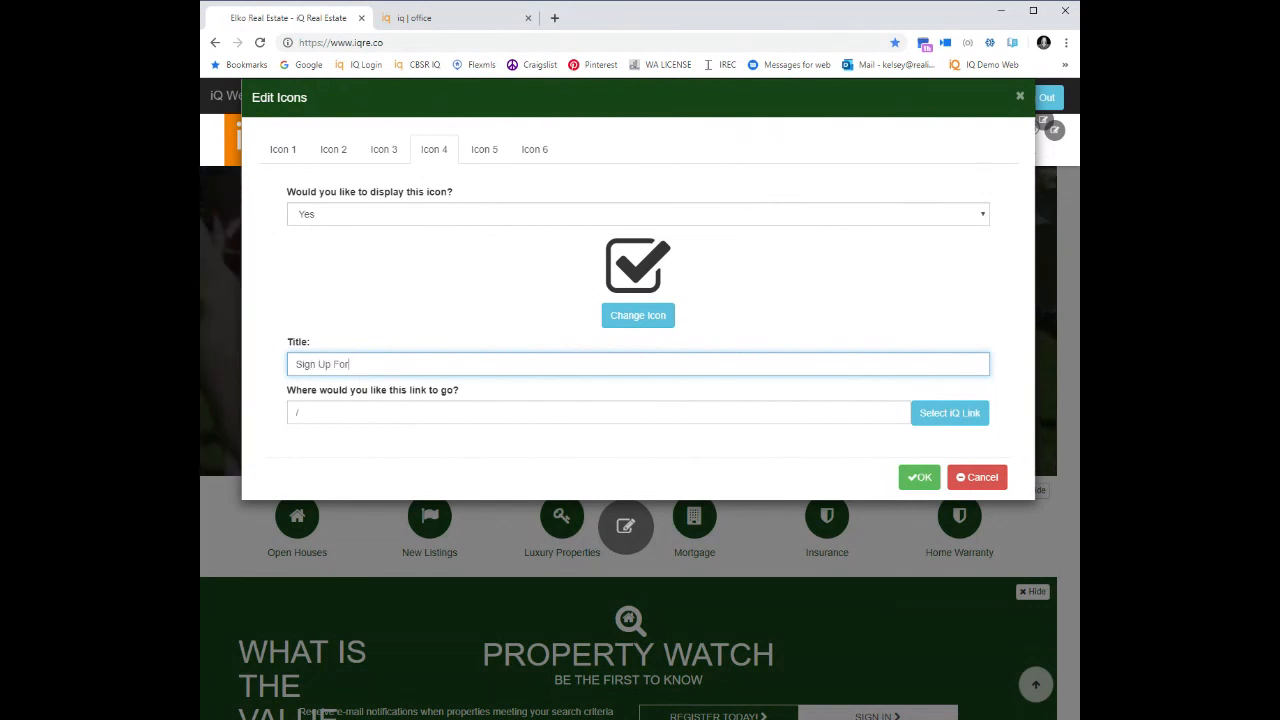
pyautogui.write('A ')
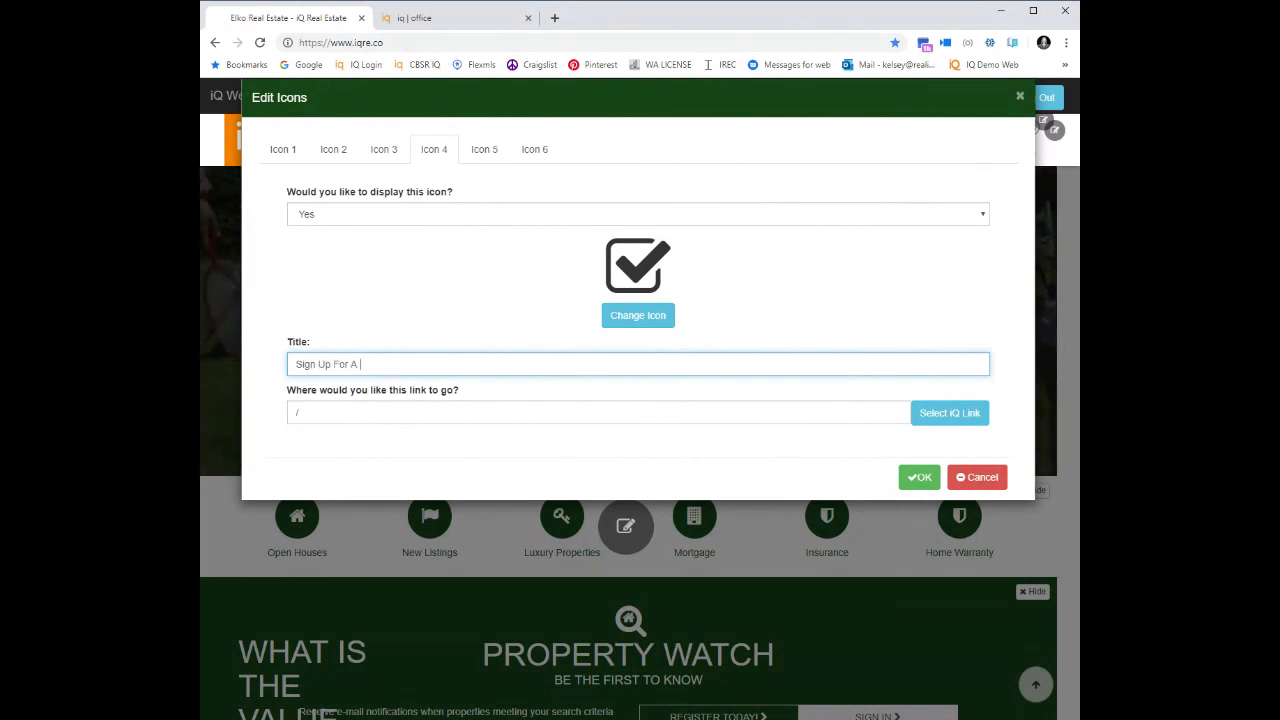
pyautogui.write('MLS P')
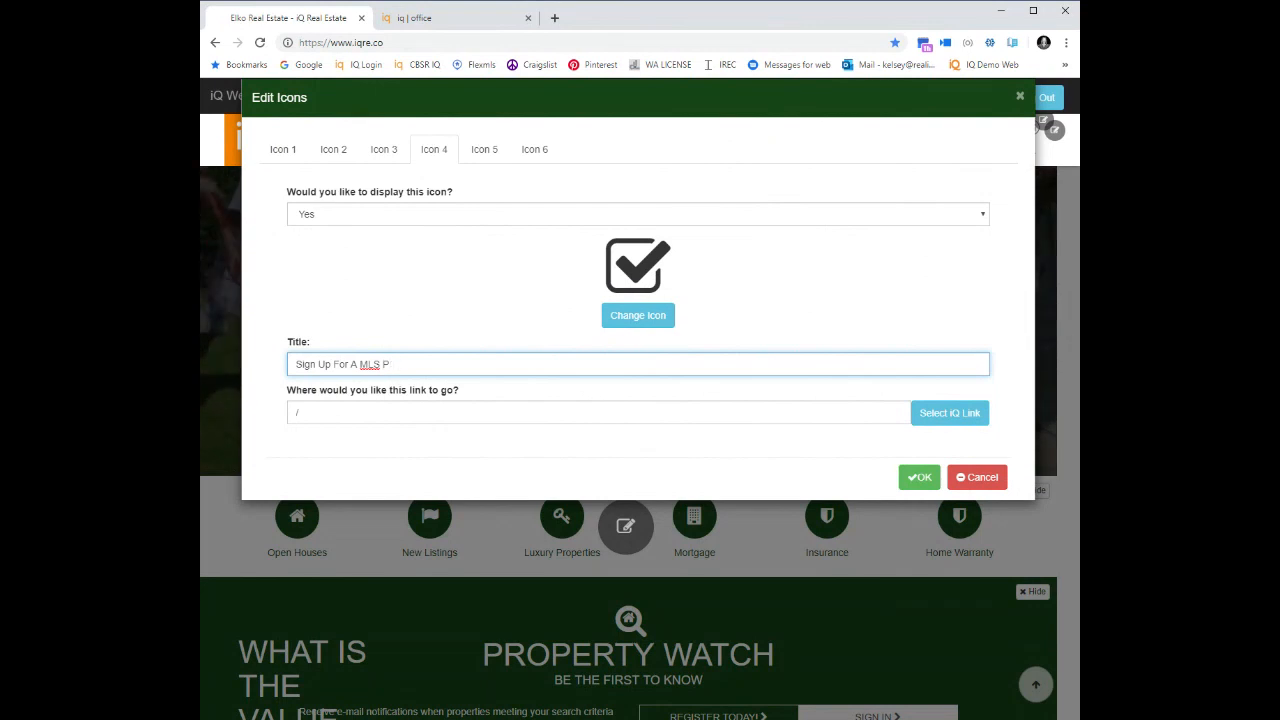
pyautogui.write('ortal')
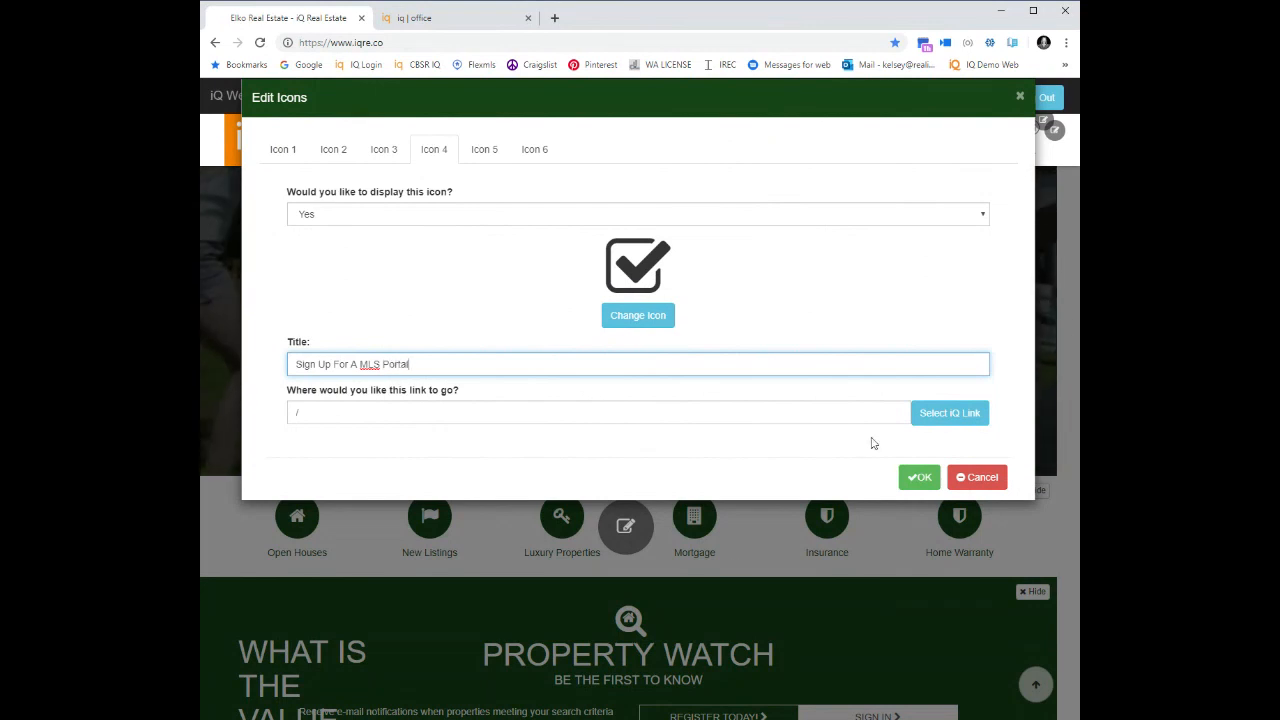
# Step: Link the MLS portal sign-up icon to a lead source through the iQ links
pyautogui.click(930, 416)
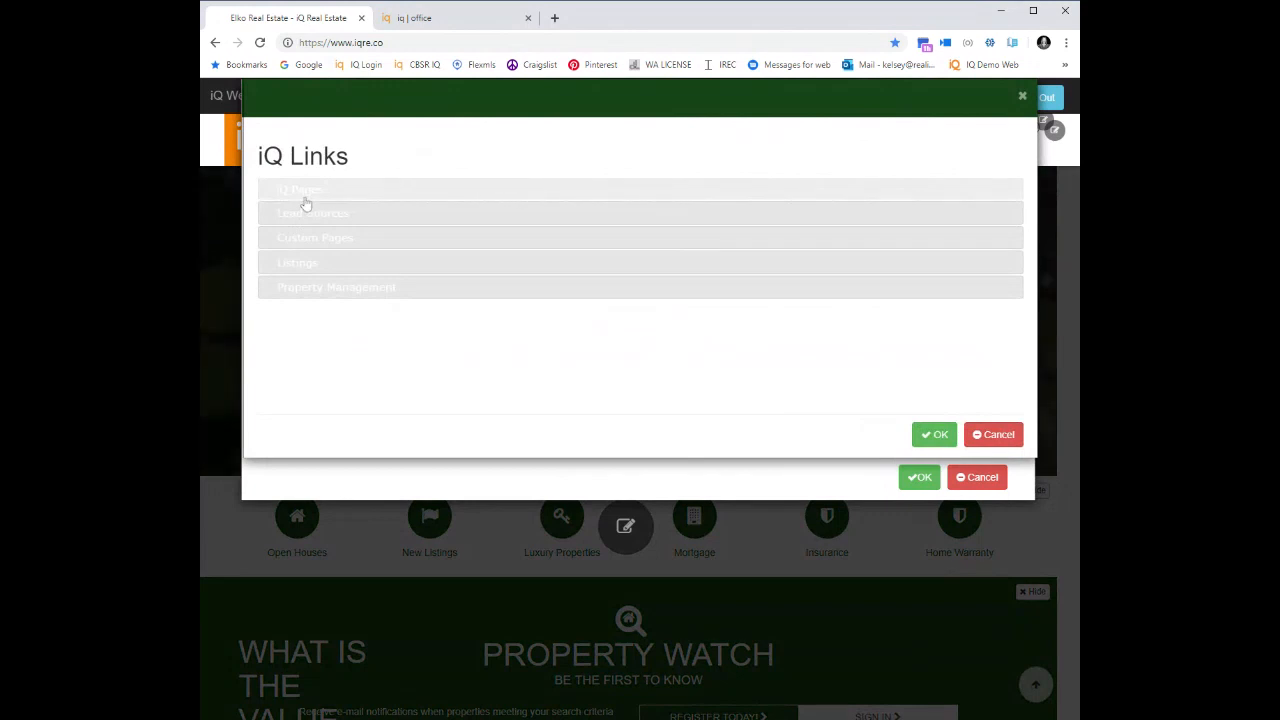
pyautogui.click(324, 239)
pyautogui.click(323, 216)
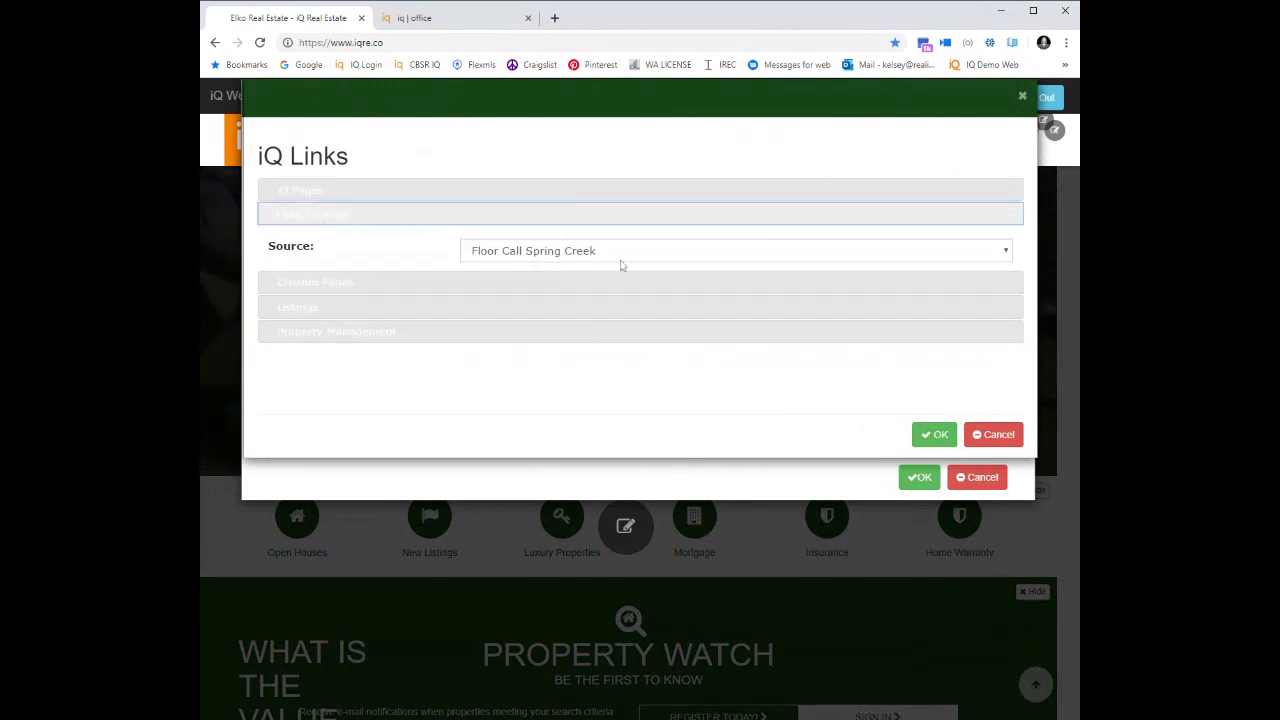
pyautogui.click(651, 259)
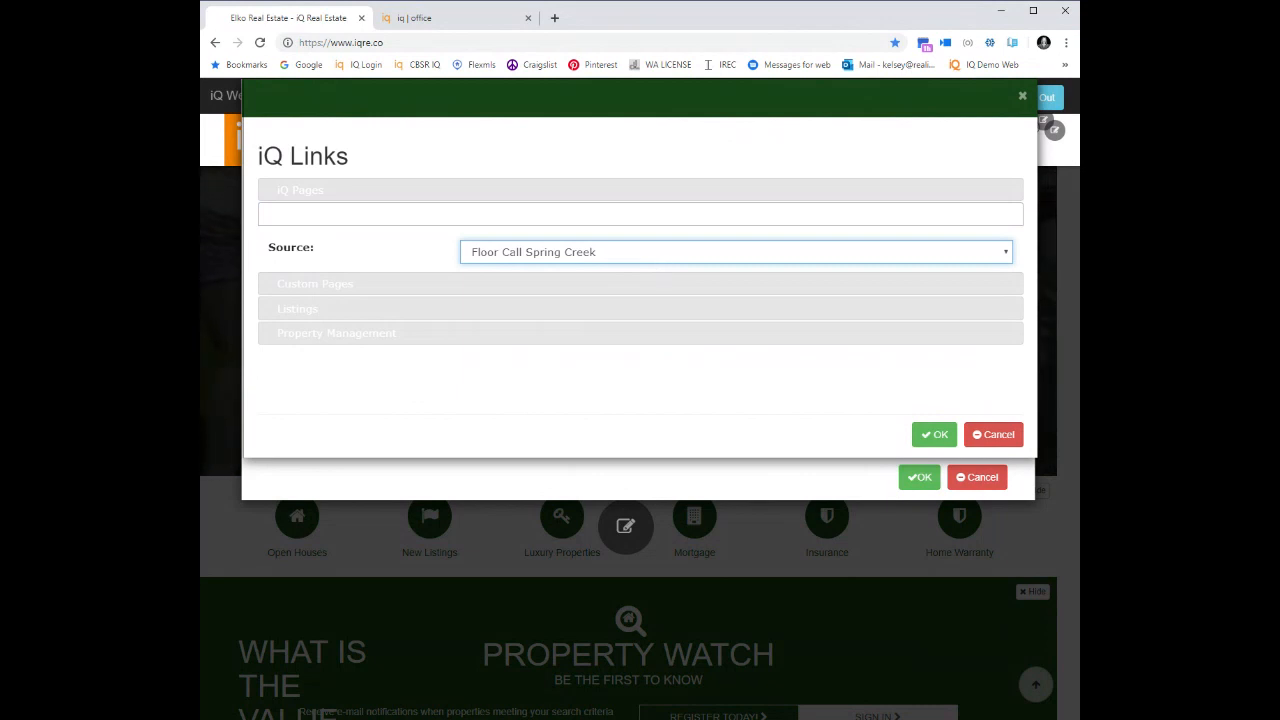
pyautogui.click(872, 398)
pyautogui.click(934, 434)
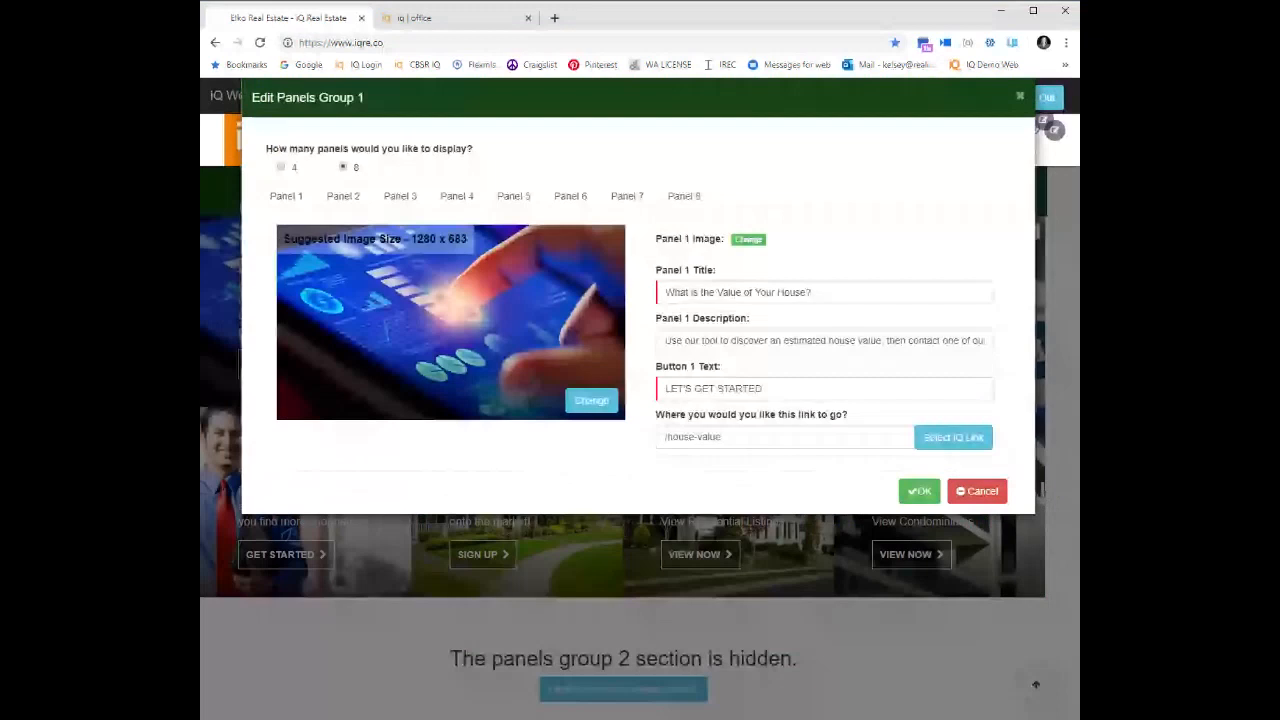
# Step: Set Panels Group 1 to display 4 panels and open the iQ link selection for Panel 2
pyautogui.click(281, 167)
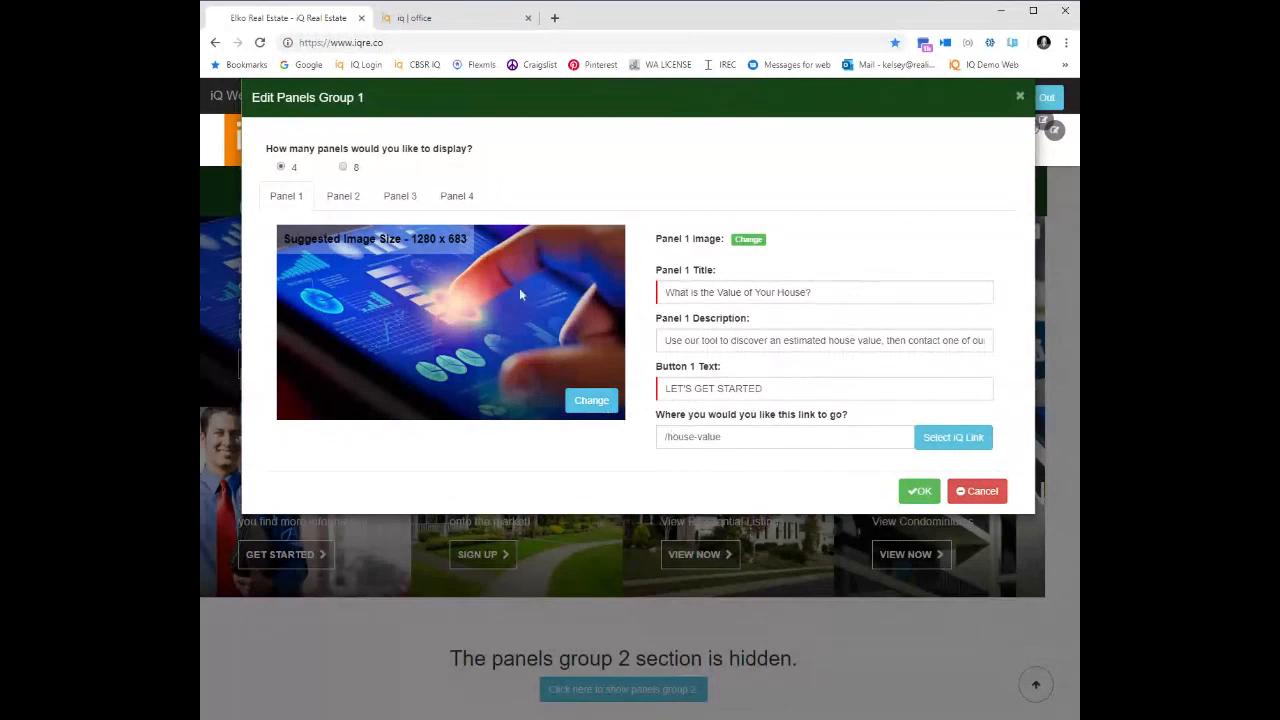
pyautogui.click(341, 200)
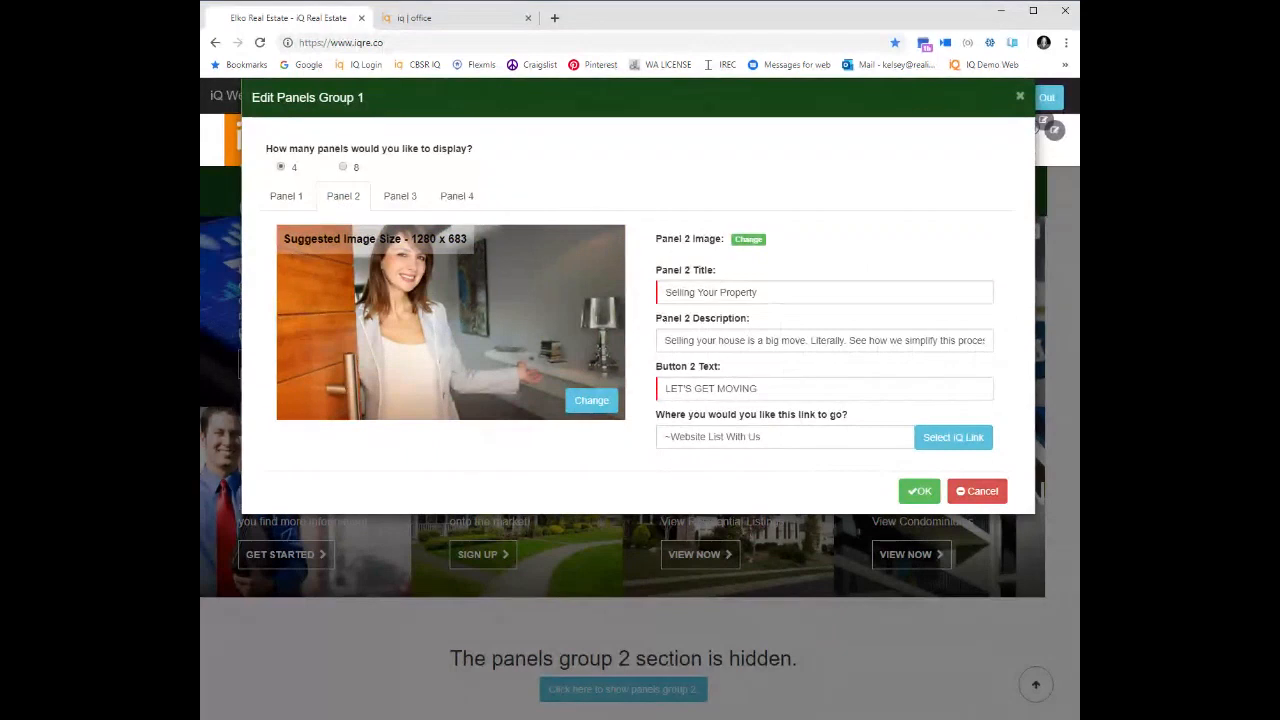
pyautogui.click(930, 448)
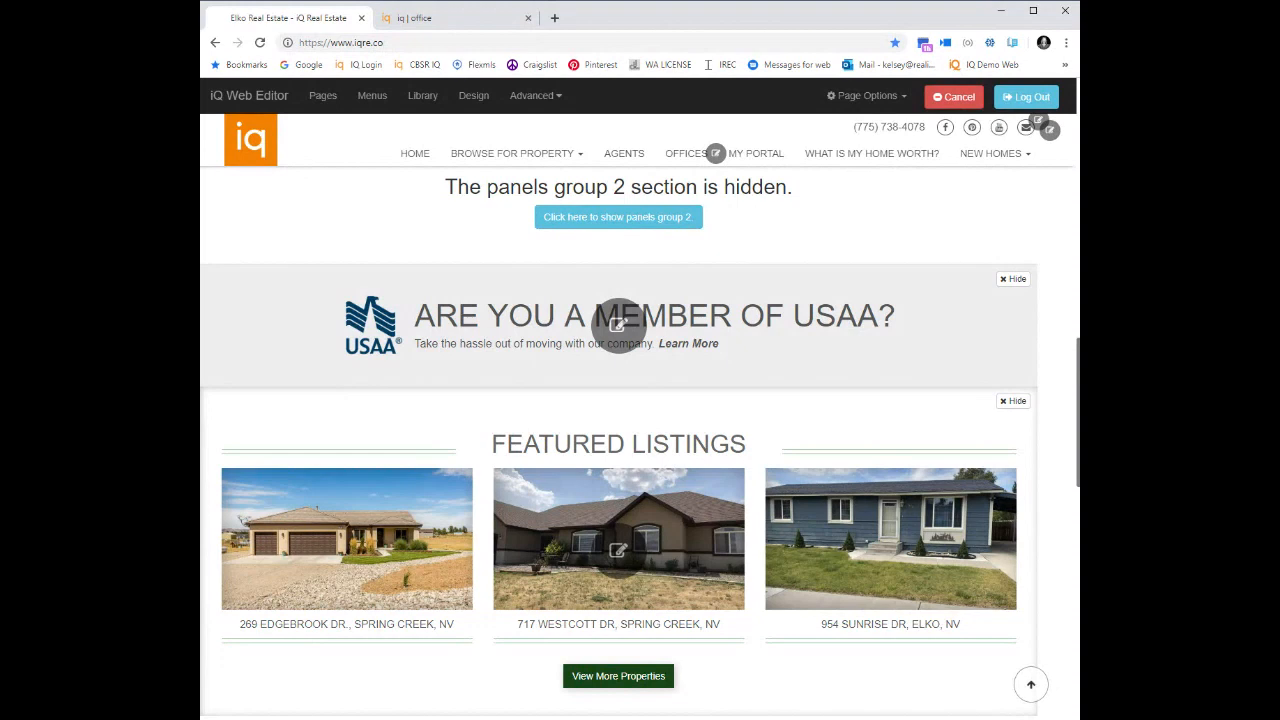
# Step: Name the page's additional meta tag "Real Estate For Sale In North Idaho"
pyautogui.write('Resl Esta')
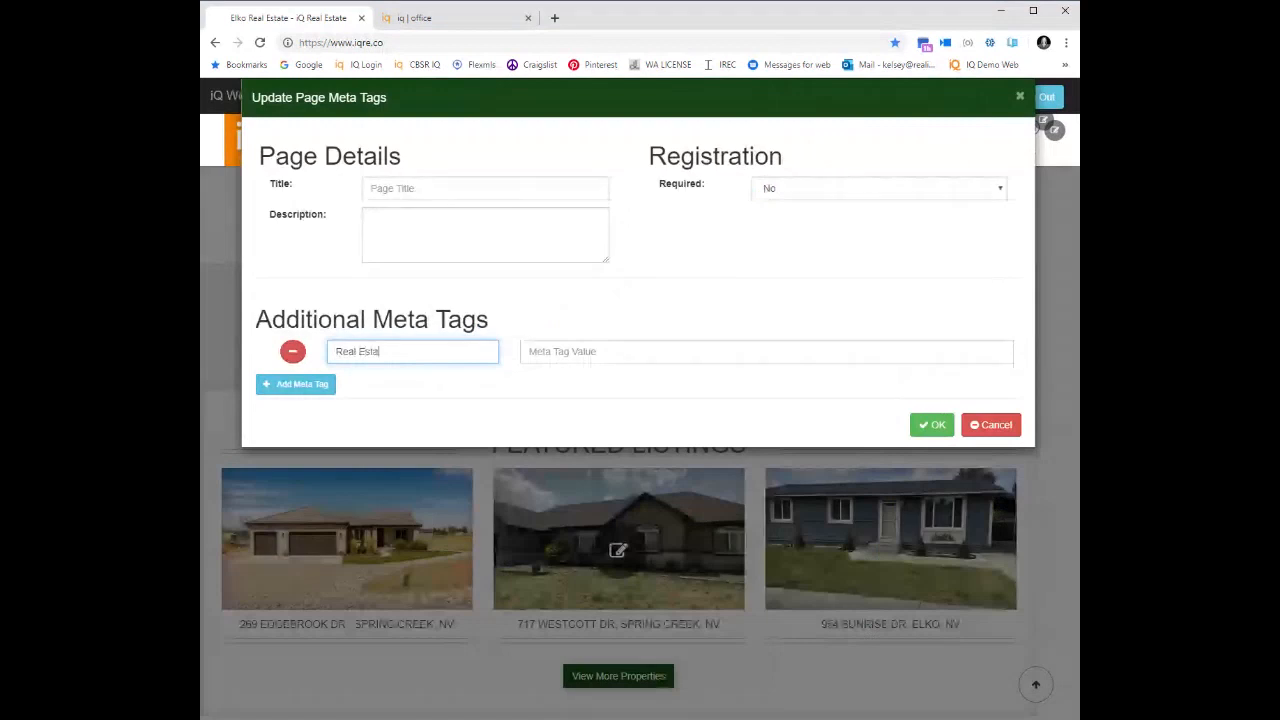
pyautogui.write('te For Sale In North Idaho')
pyautogui.press('Tab')
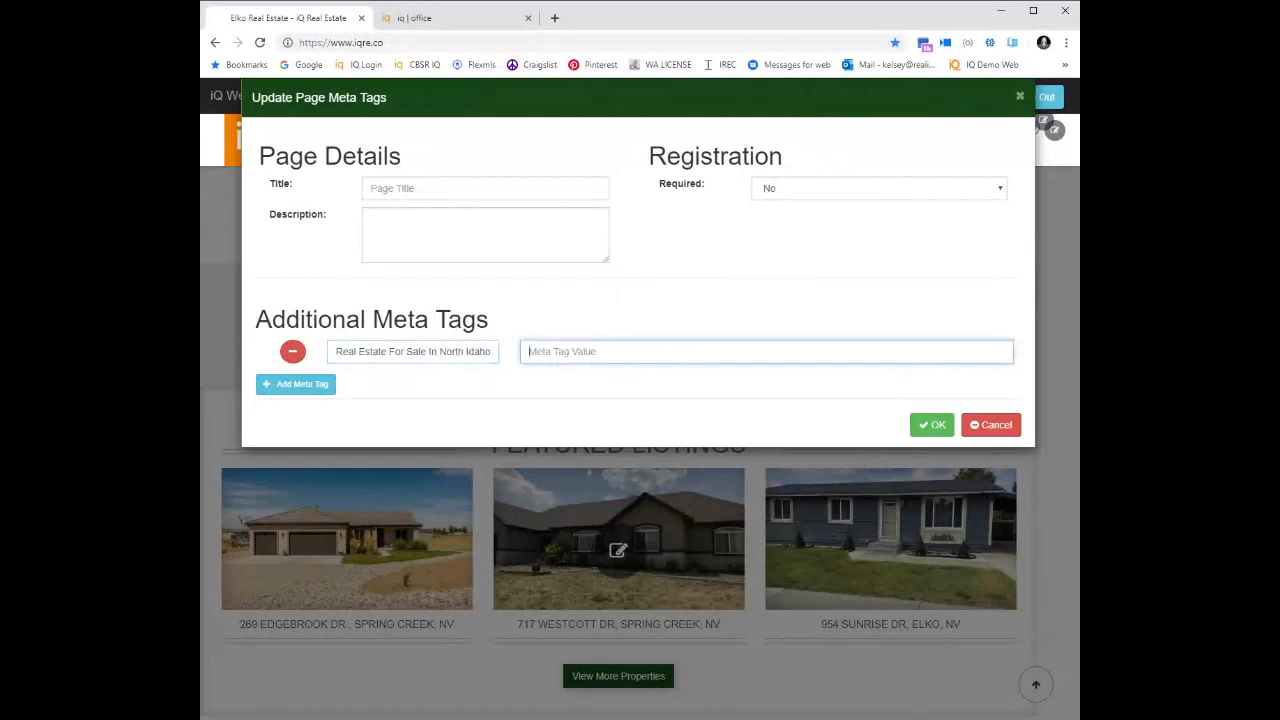
# Step: Set the meta tag's value to "MLS listings updated live for information on for sale listings in YOUR AREA"
pyautogui.write('MLS listings updated live to')
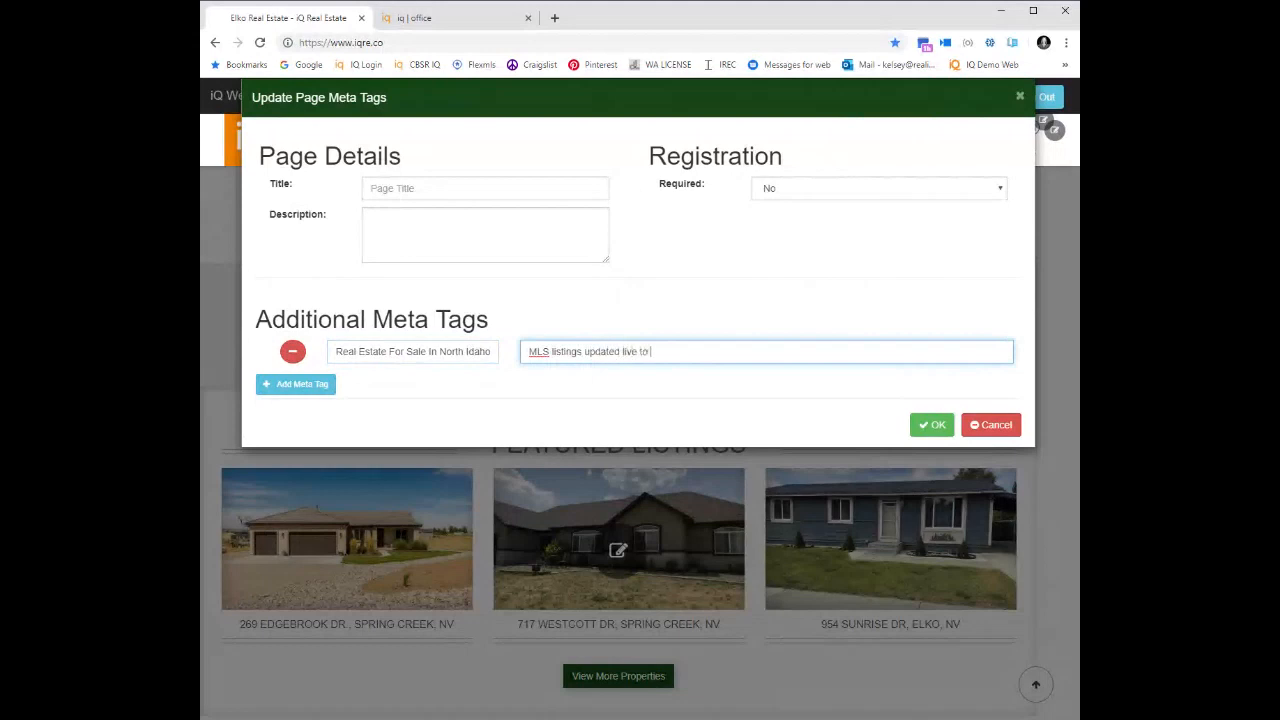
pyautogui.press('BackSpace')
pyautogui.press('BackSpace')
pyautogui.write('for information on for sale listings ')
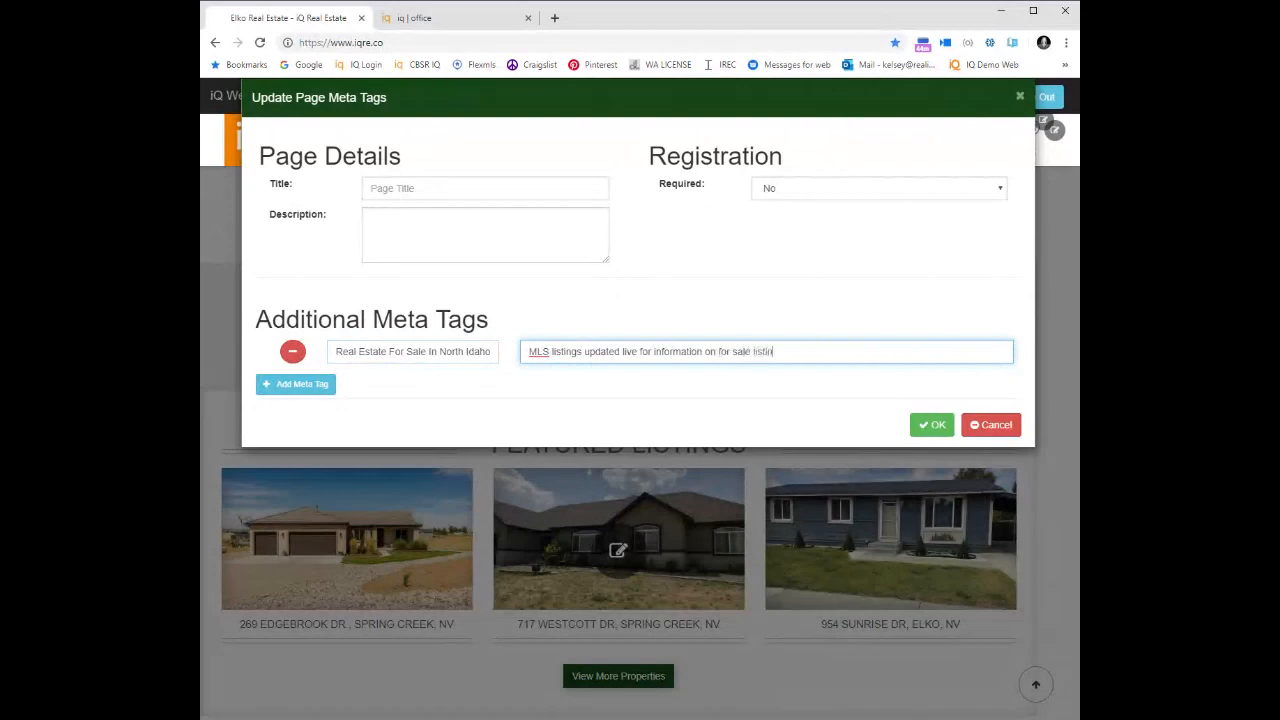
pyautogui.write('in YOUR Y')
pyautogui.press('BackSpace')
pyautogui.write('AREA')
pyautogui.click(931, 428)
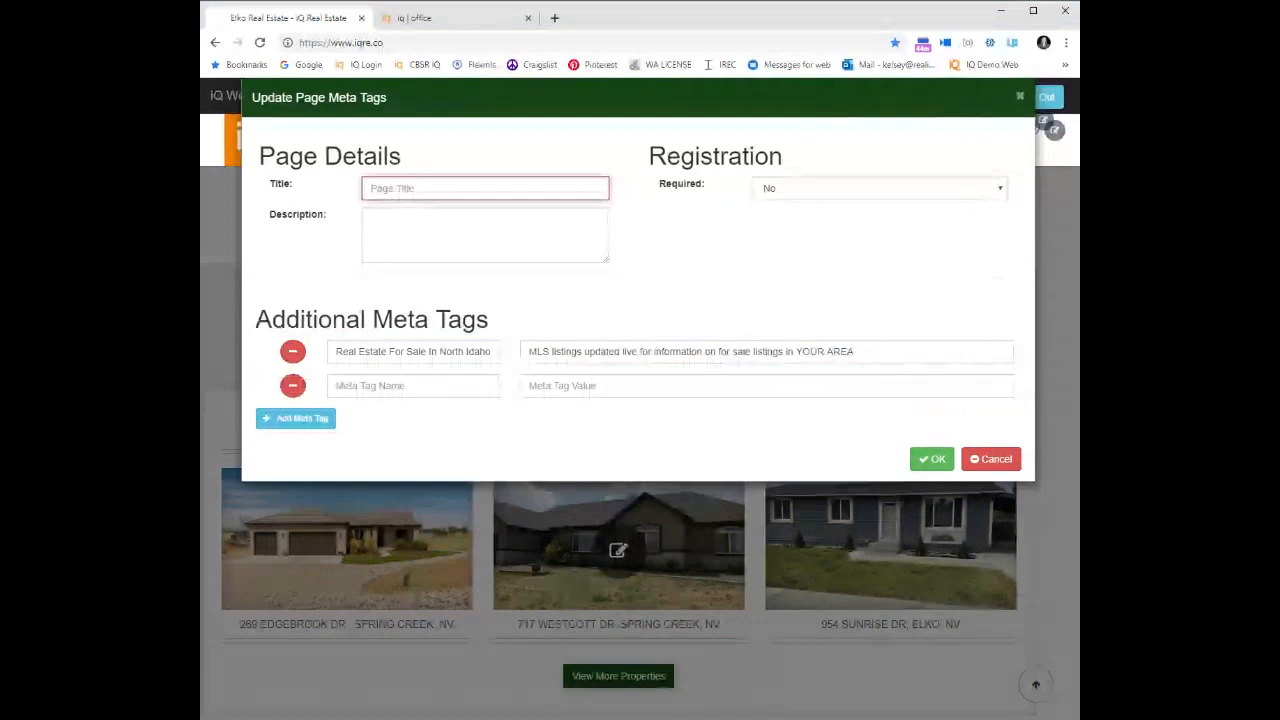
# Step: Give the page the title "YOUR AGENT PAGE" in the page details and go to its description
pyautogui.write('YOUR AGNE')
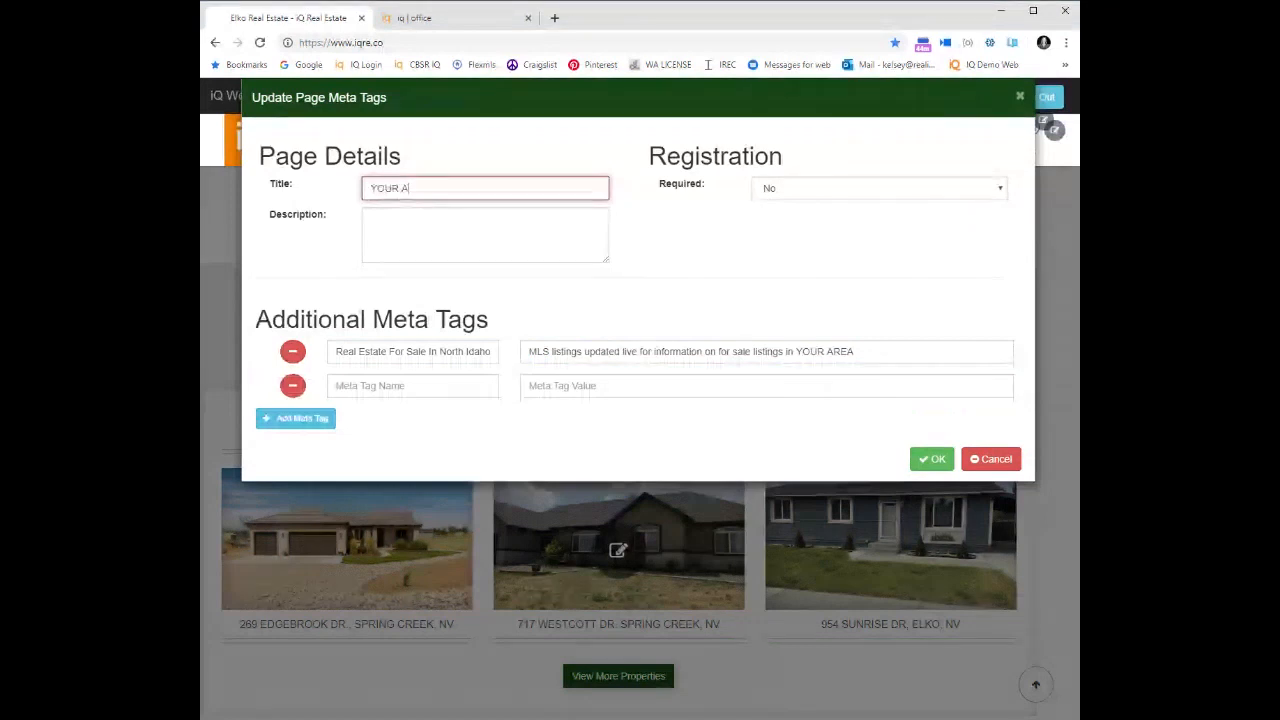
pyautogui.press('BackSpace')
pyautogui.press('BackSpace')
pyautogui.write('ENT PAGE')
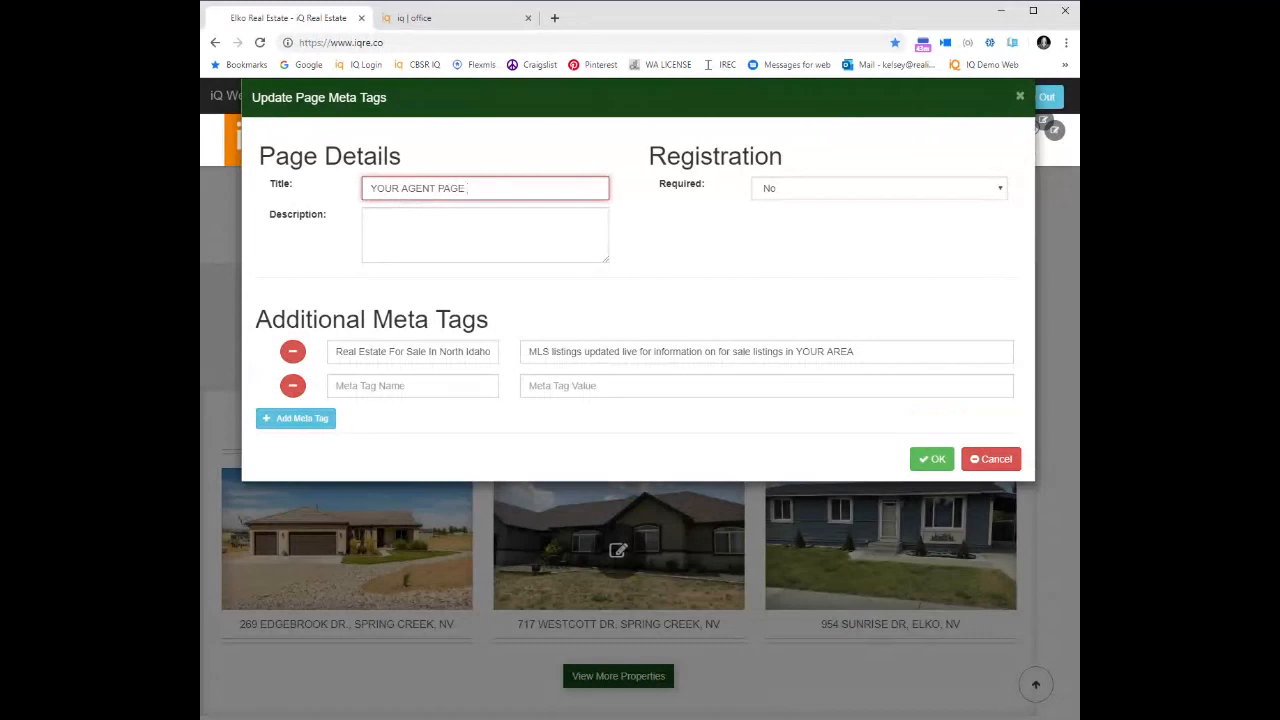
pyautogui.click(372, 219)
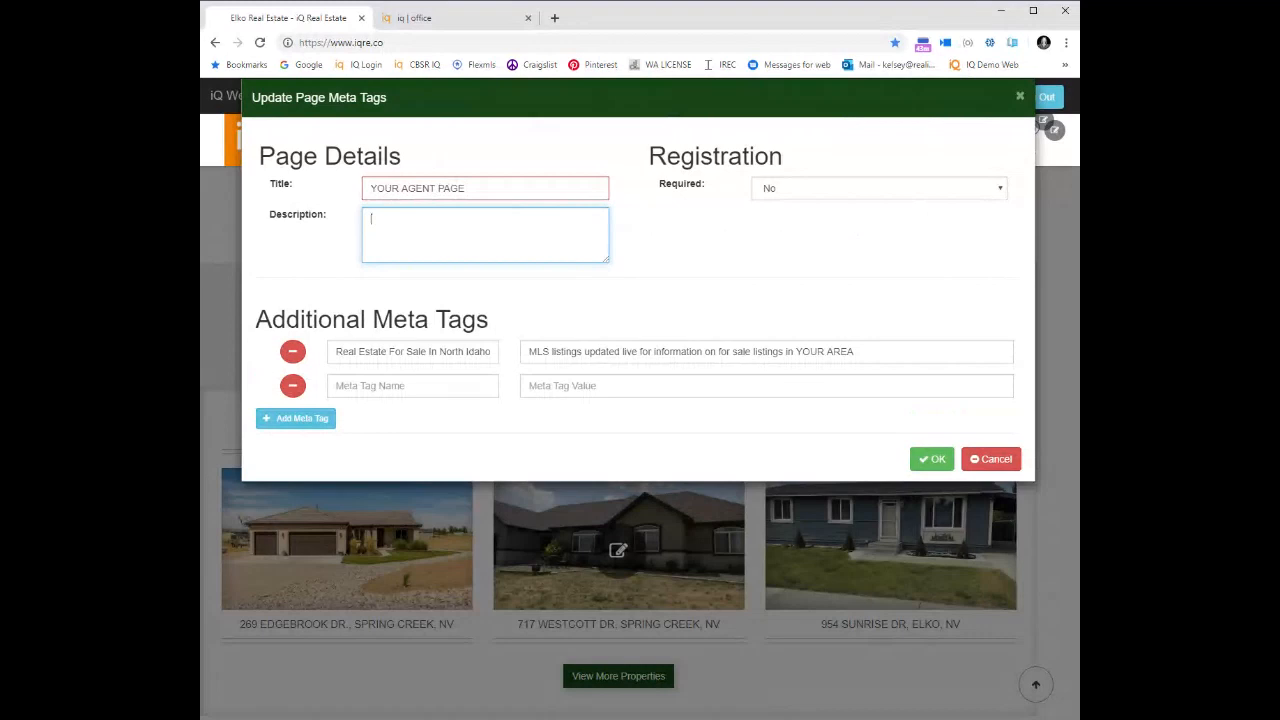
# Step: Look up Google results for Dallas Real Estate in a new browser tab, and close the page meta tags dialog back in the editor
pyautogui.hotkey('ctrl', 't')
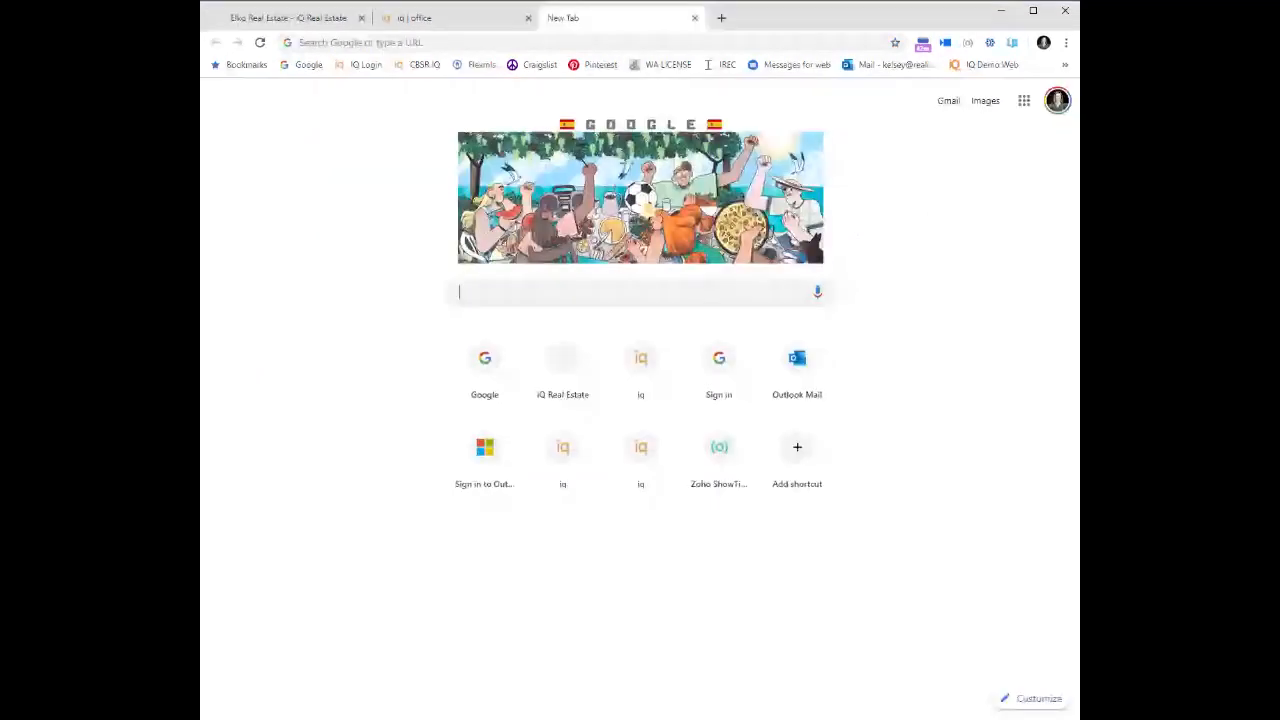
pyautogui.write('Dall')
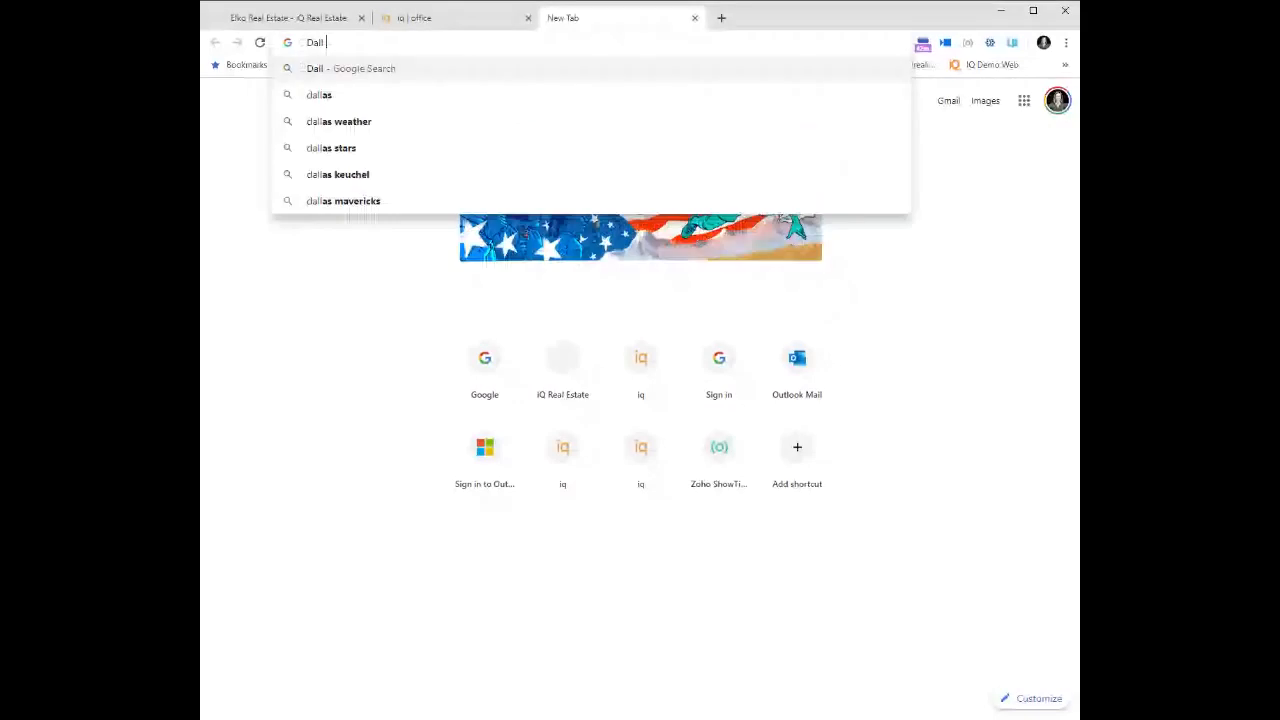
pyautogui.write('as Real Estaet')
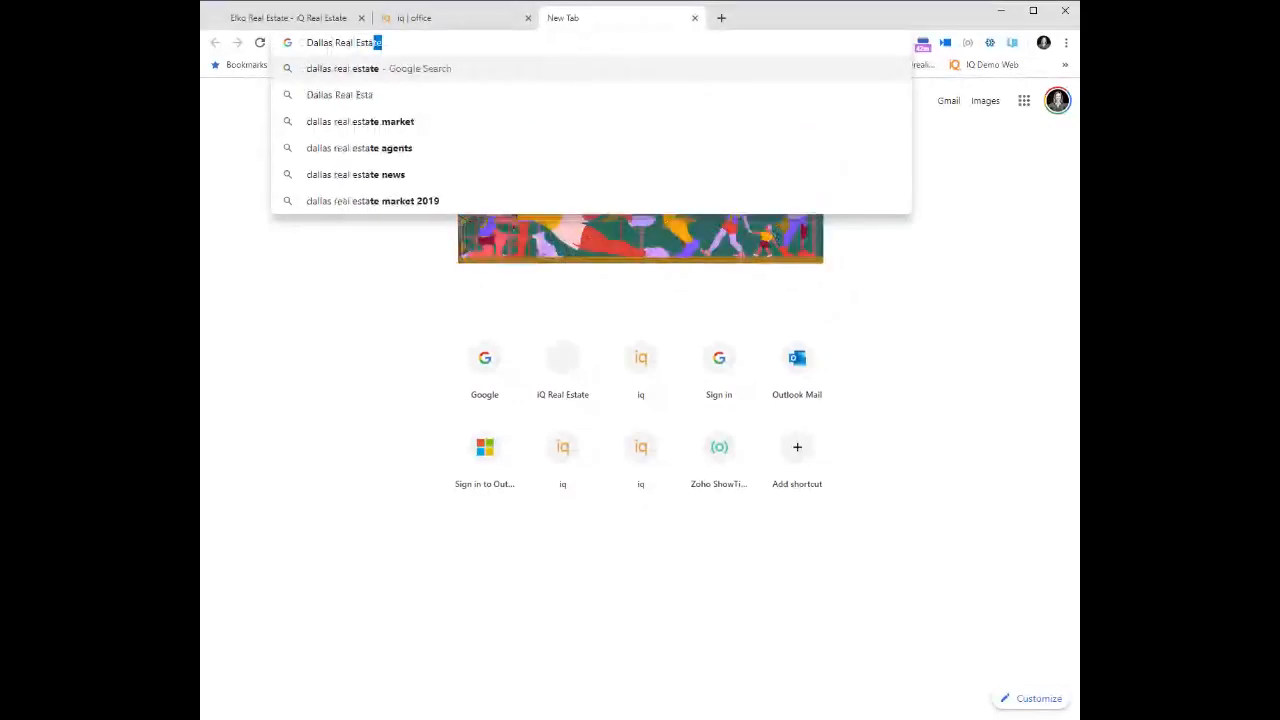
pyautogui.press('Return')
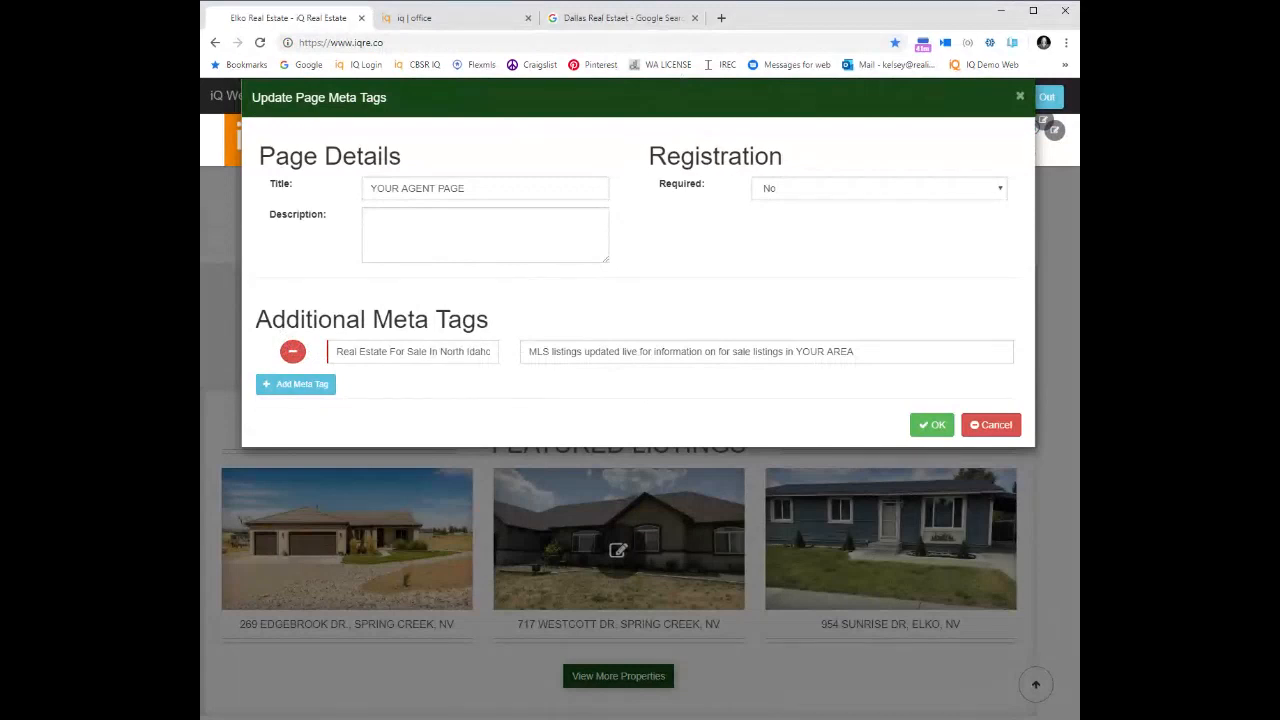
pyautogui.click(615, 17)
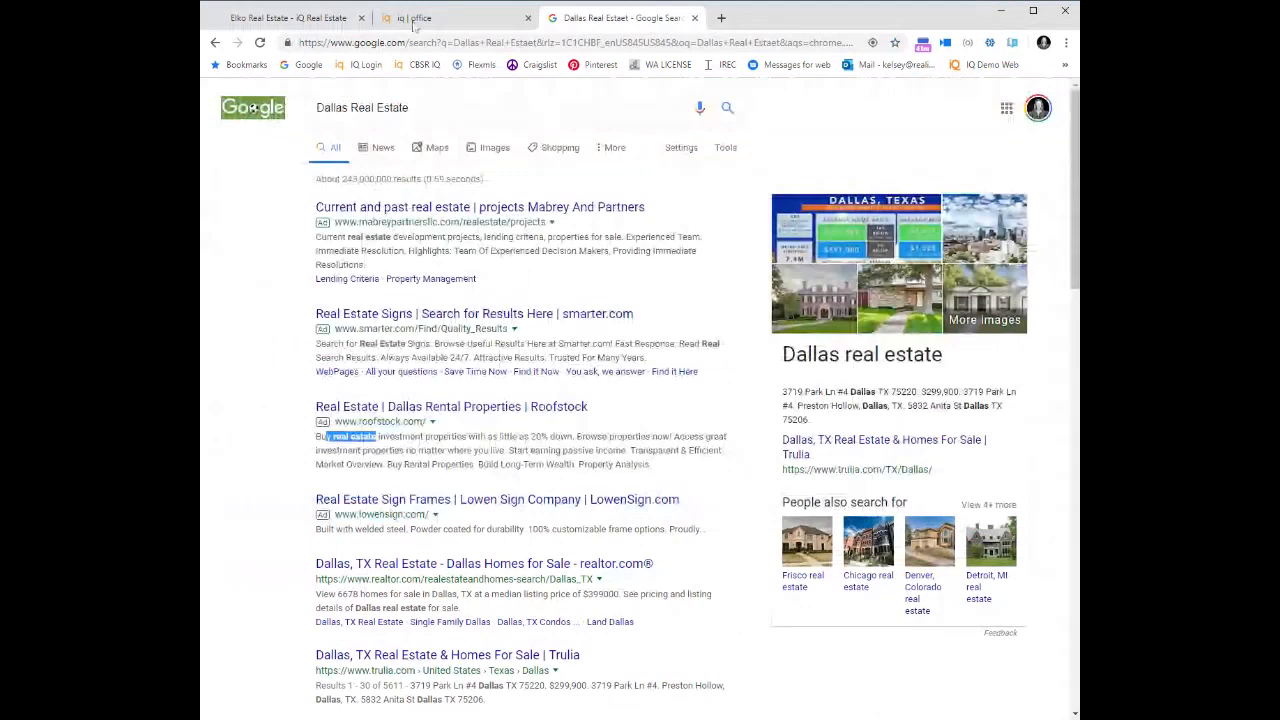
pyautogui.click(330, 16)
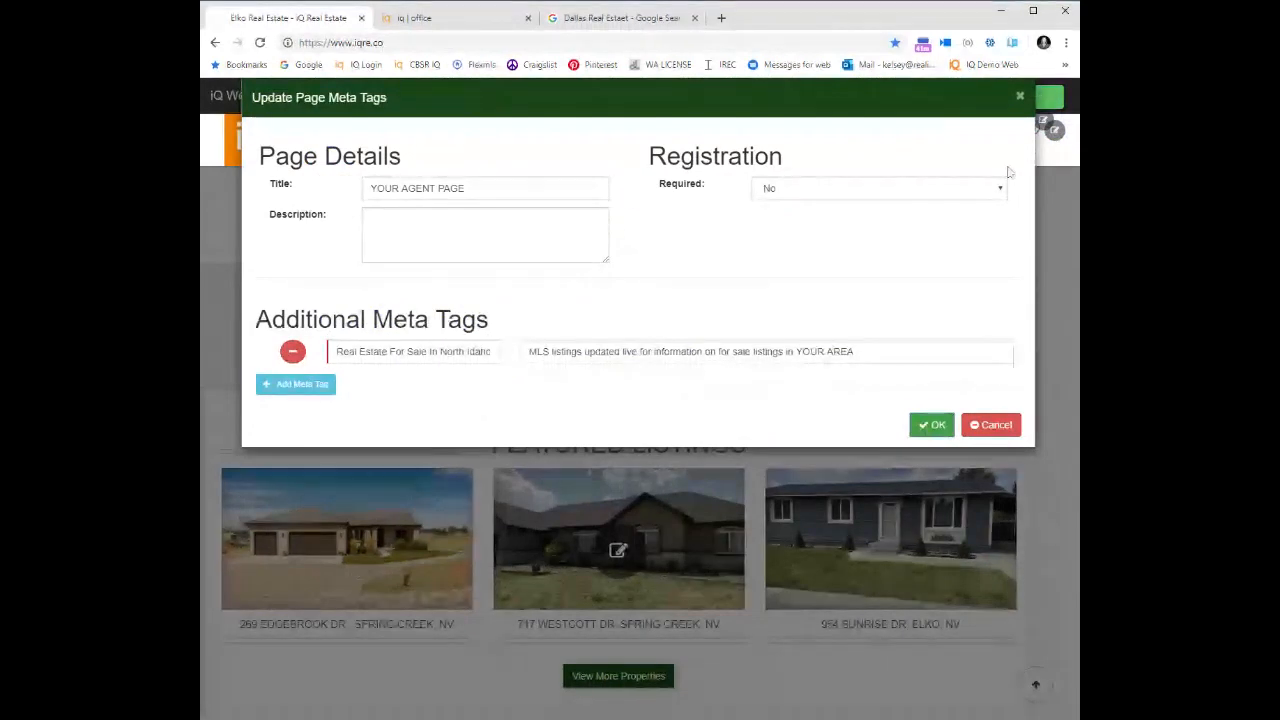
pyautogui.click(1020, 96)
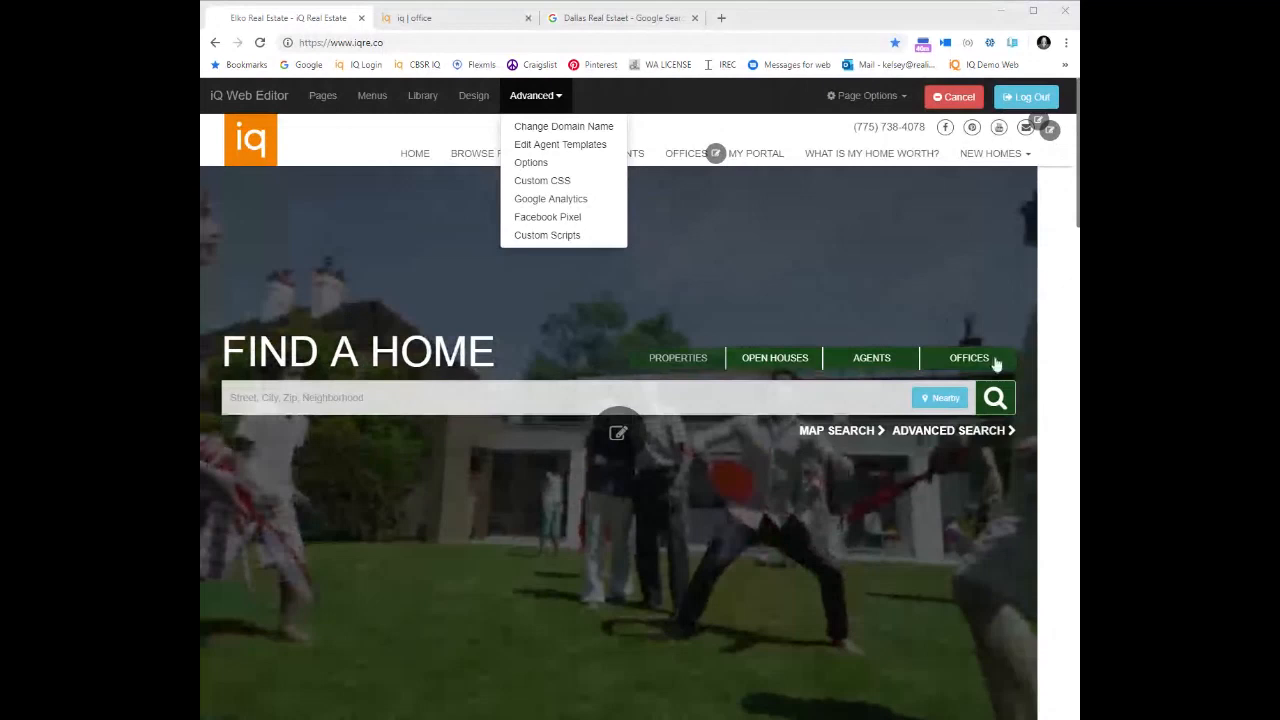
# Step: Review the Google Analytics tracking settings without saving and open the Page Manager
pyautogui.click(550, 198)
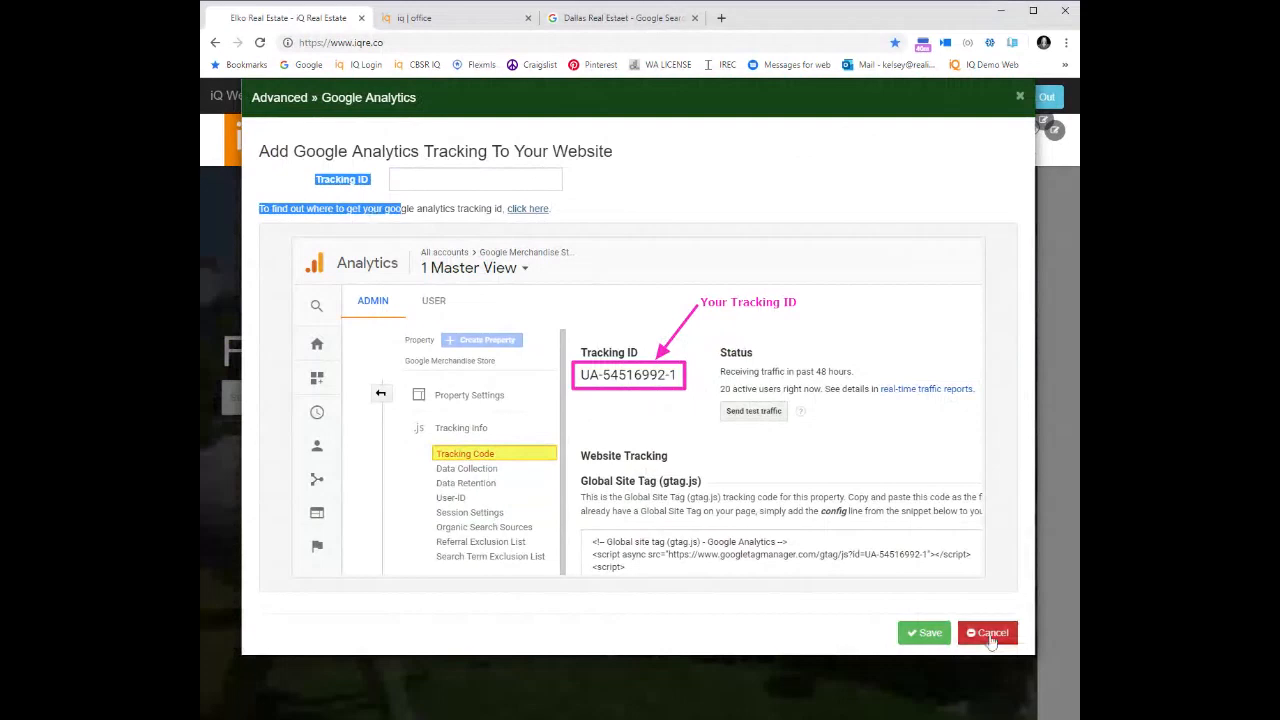
pyautogui.click(988, 634)
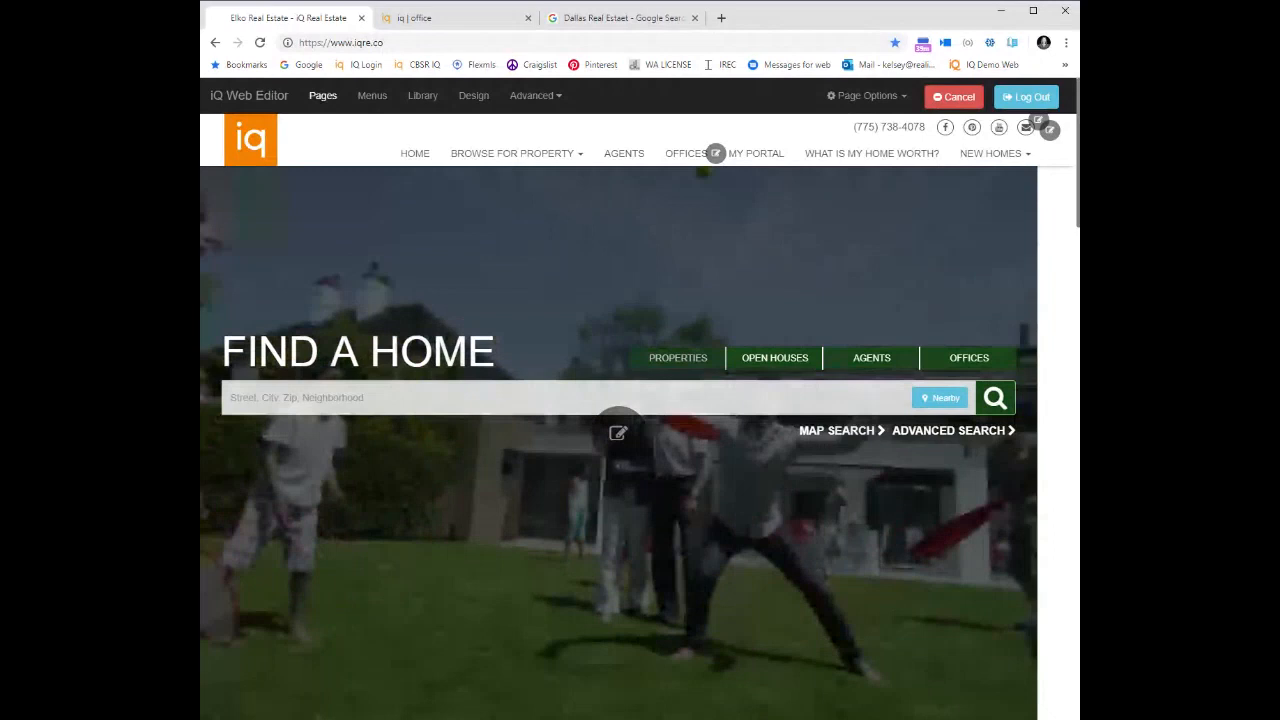
pyautogui.click(322, 96)
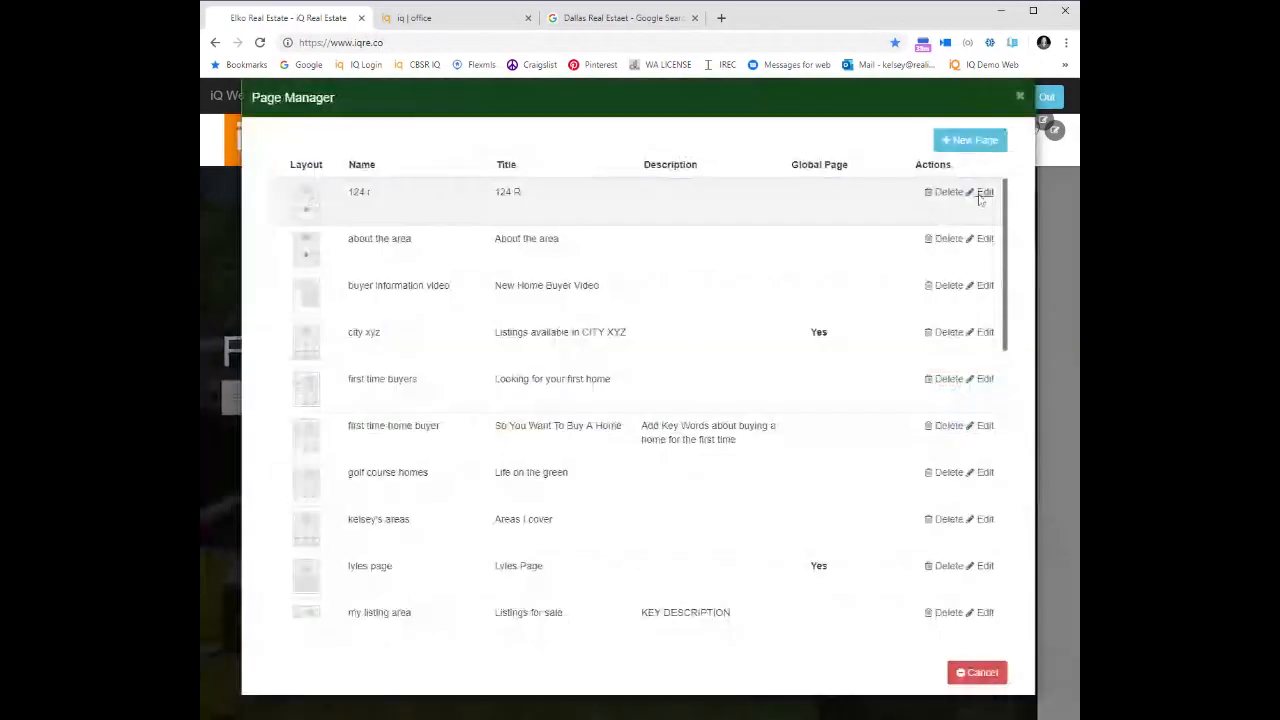
# Step: Start a new page based on the standard page template Template 16 and proceed to its page details
pyautogui.click(970, 140)
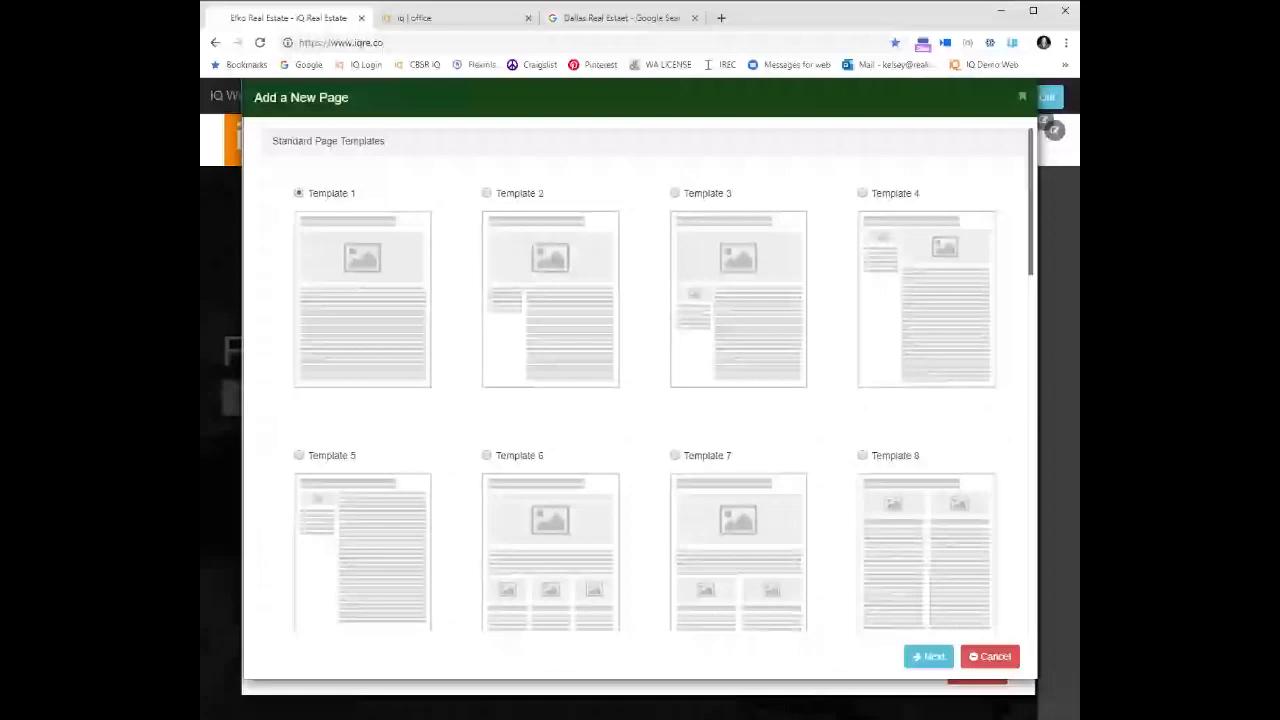
pyautogui.scroll(-4, 487, 283)
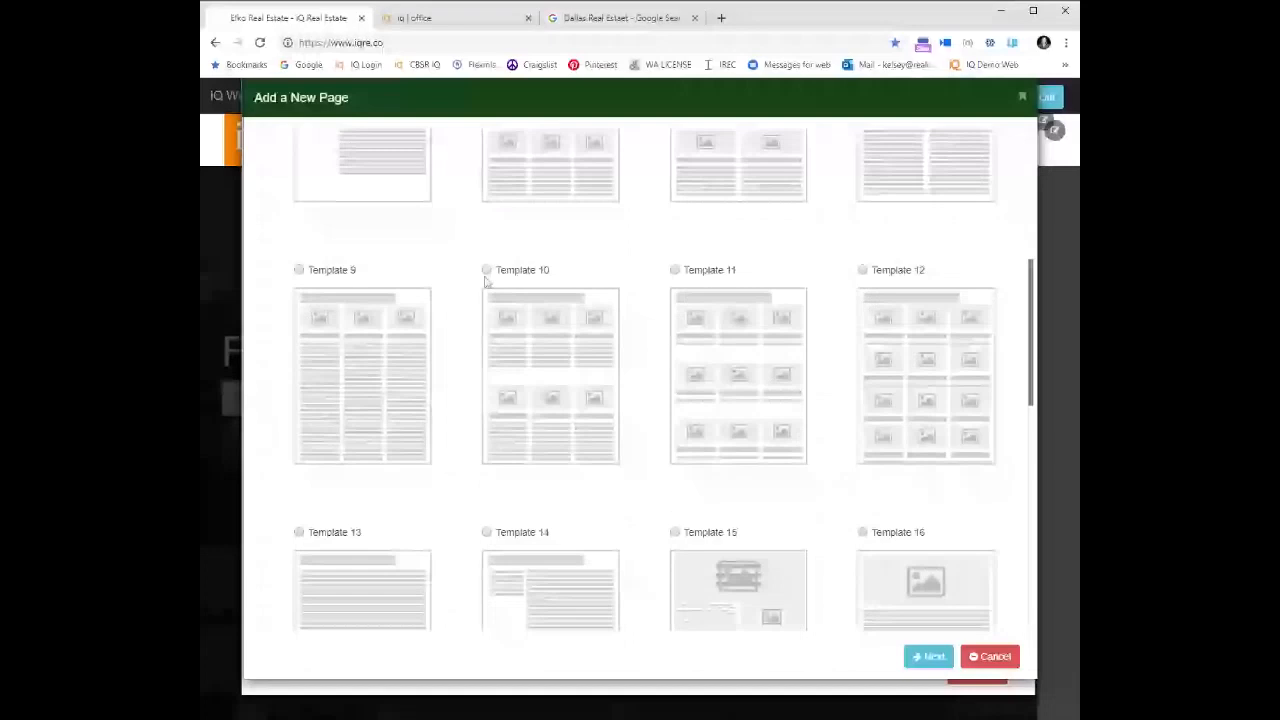
pyautogui.scroll(-1, 325, 338)
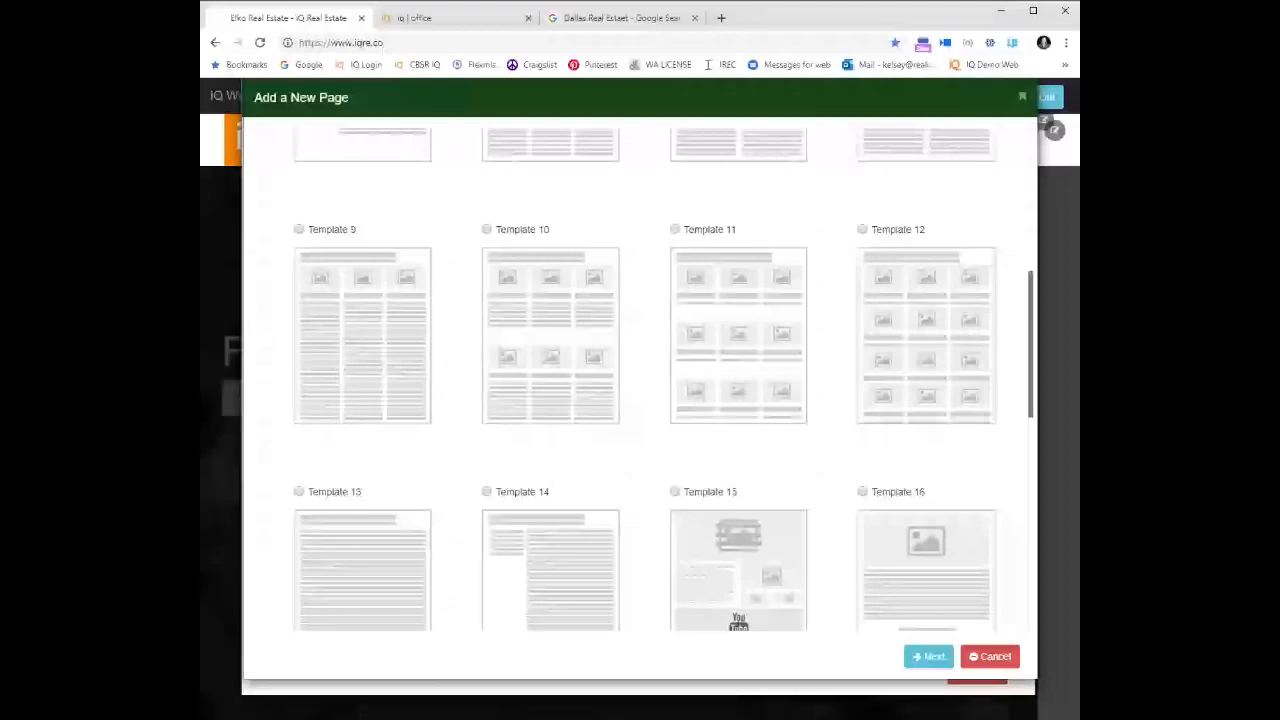
pyautogui.scroll(-2, 879, 522)
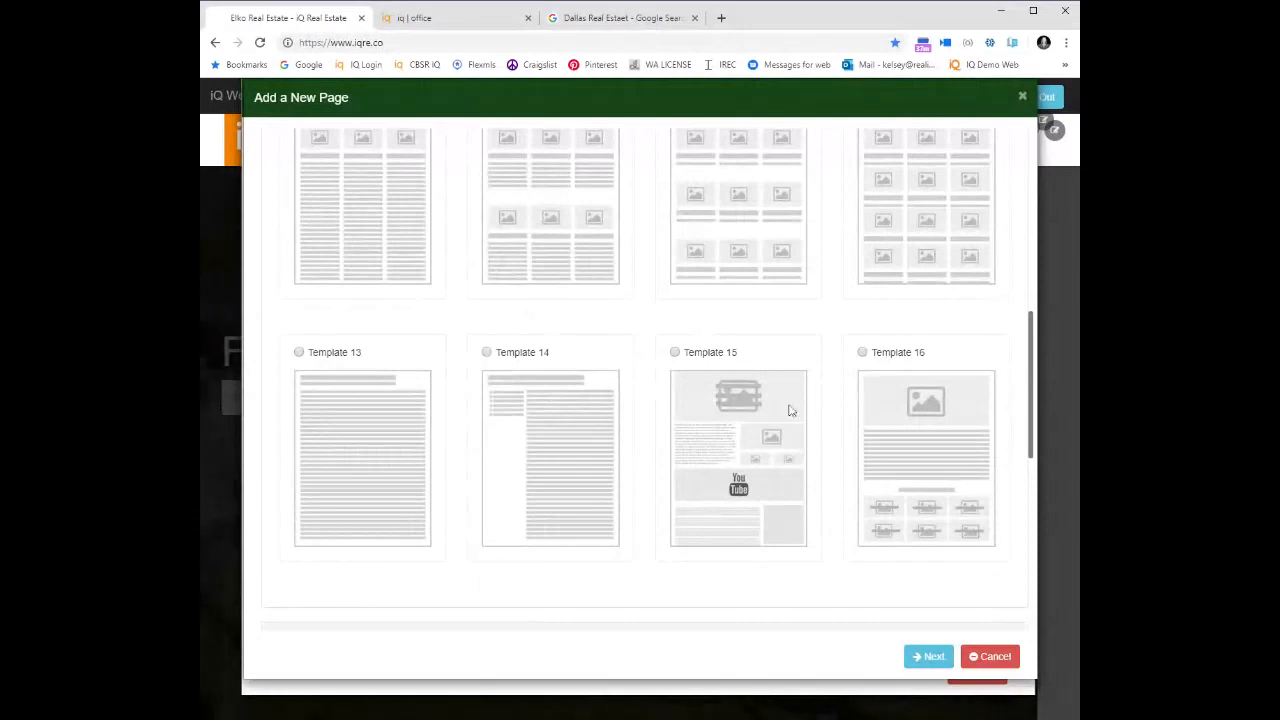
pyautogui.click(862, 353)
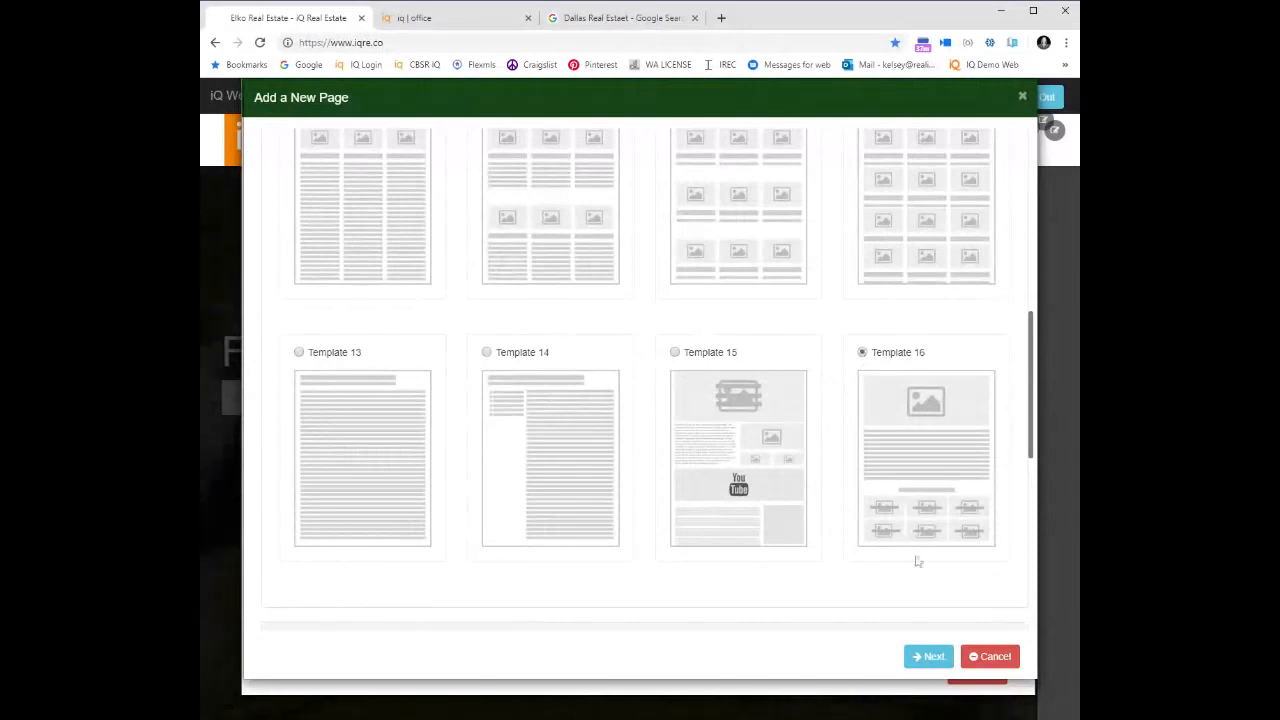
pyautogui.click(928, 658)
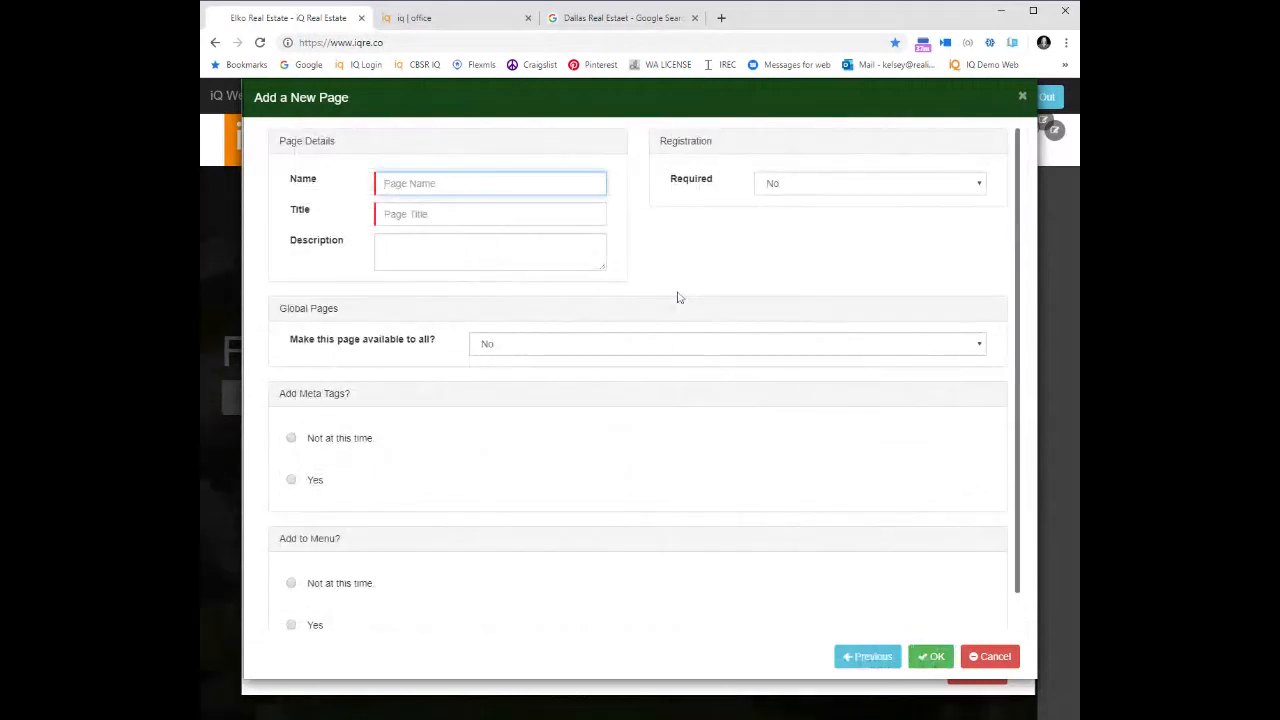
# Step: Name the new page "About Me 2019 Update" and give it the title "Looking Forward to serving you!"
pyautogui.write('About ')
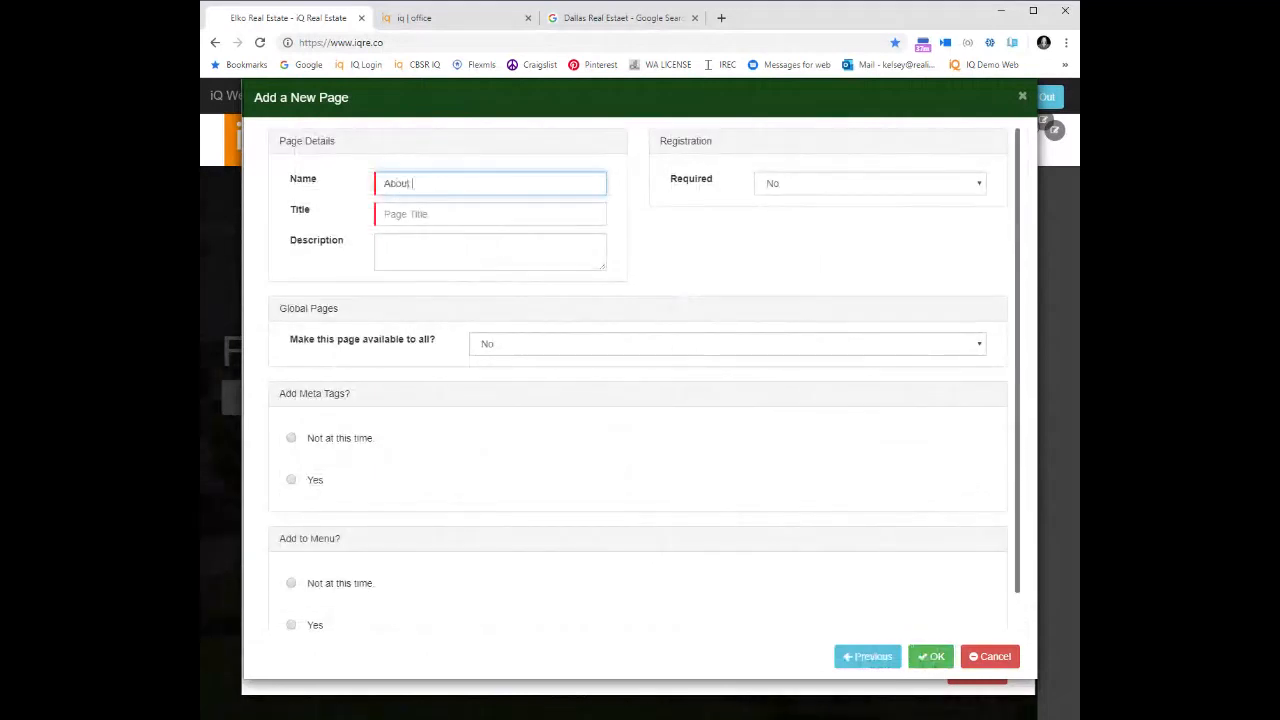
pyautogui.write('Me 2019 Upldate')
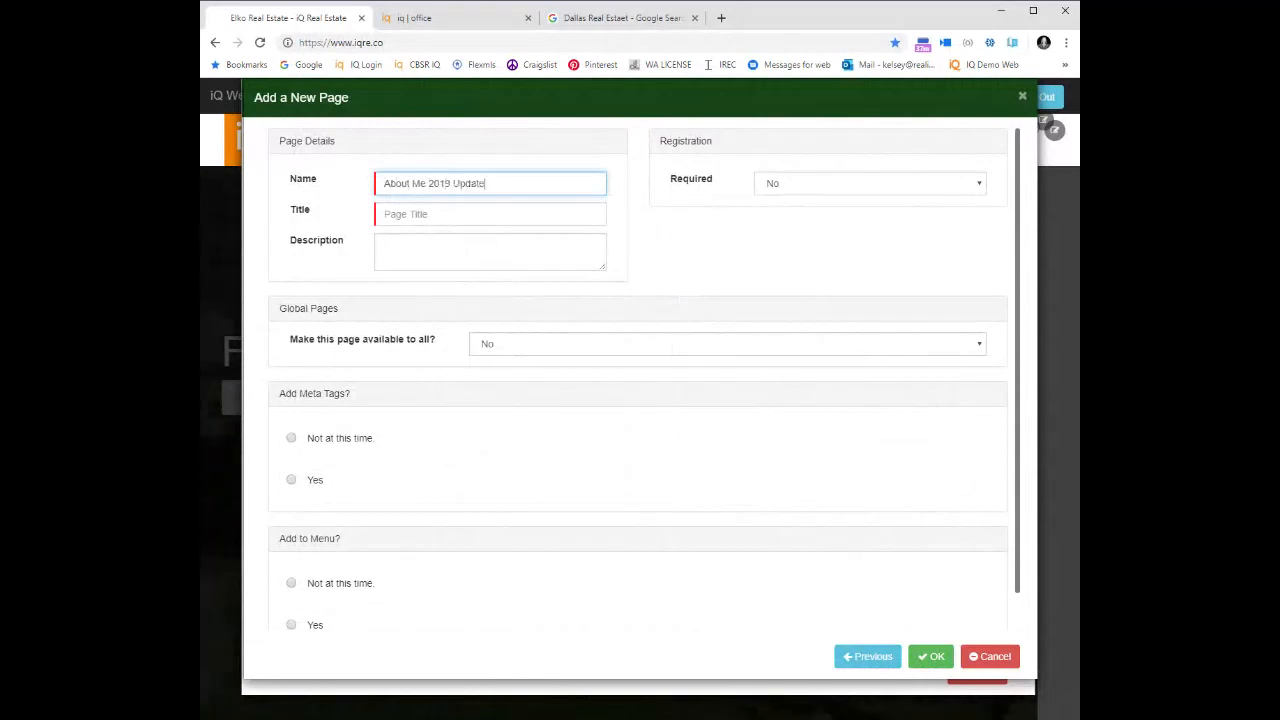
pyautogui.press('Tab')
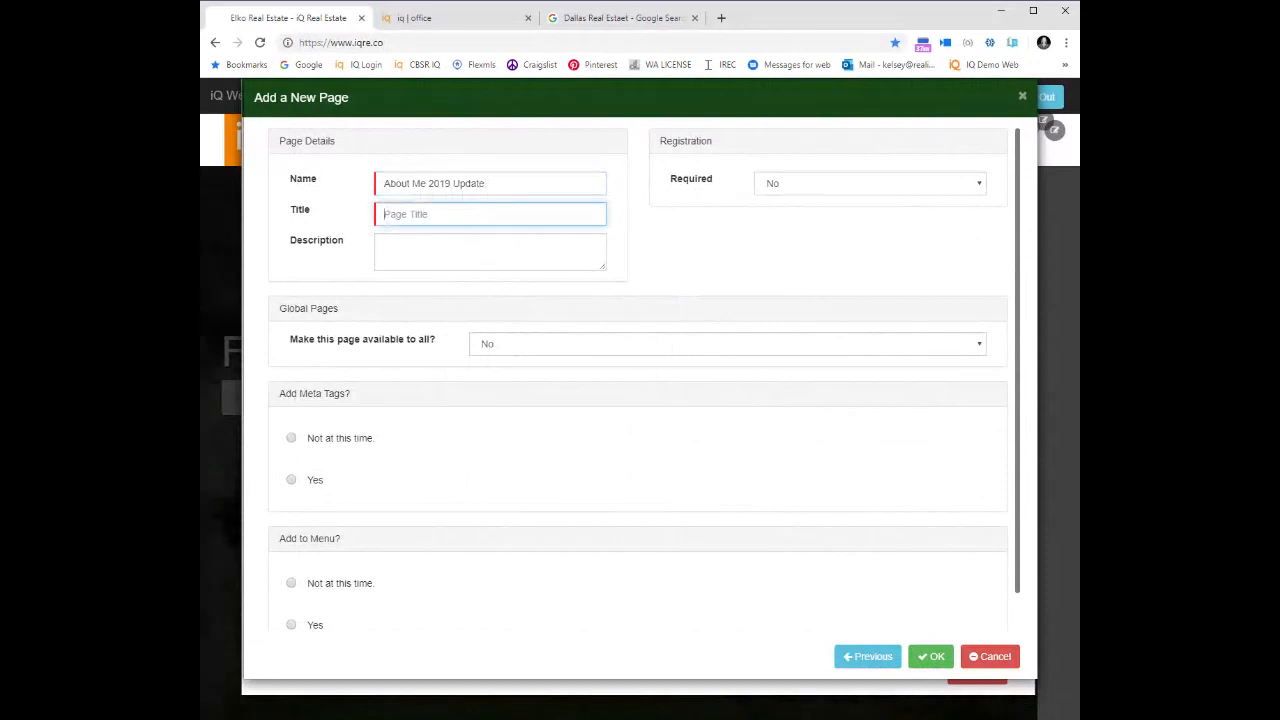
pyautogui.write('Loc')
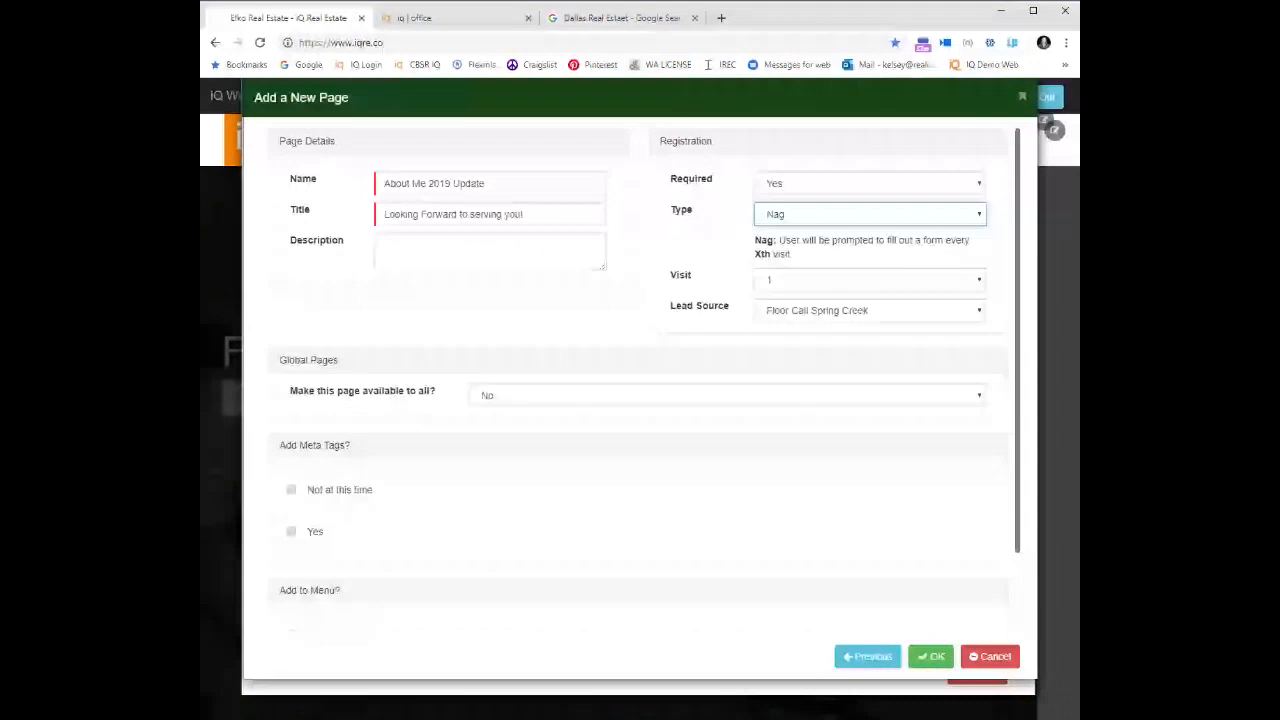
# Step: Set the page's registration to type Nag on visit 2, with "Website contact form" as the lead source
pyautogui.press('Tab')
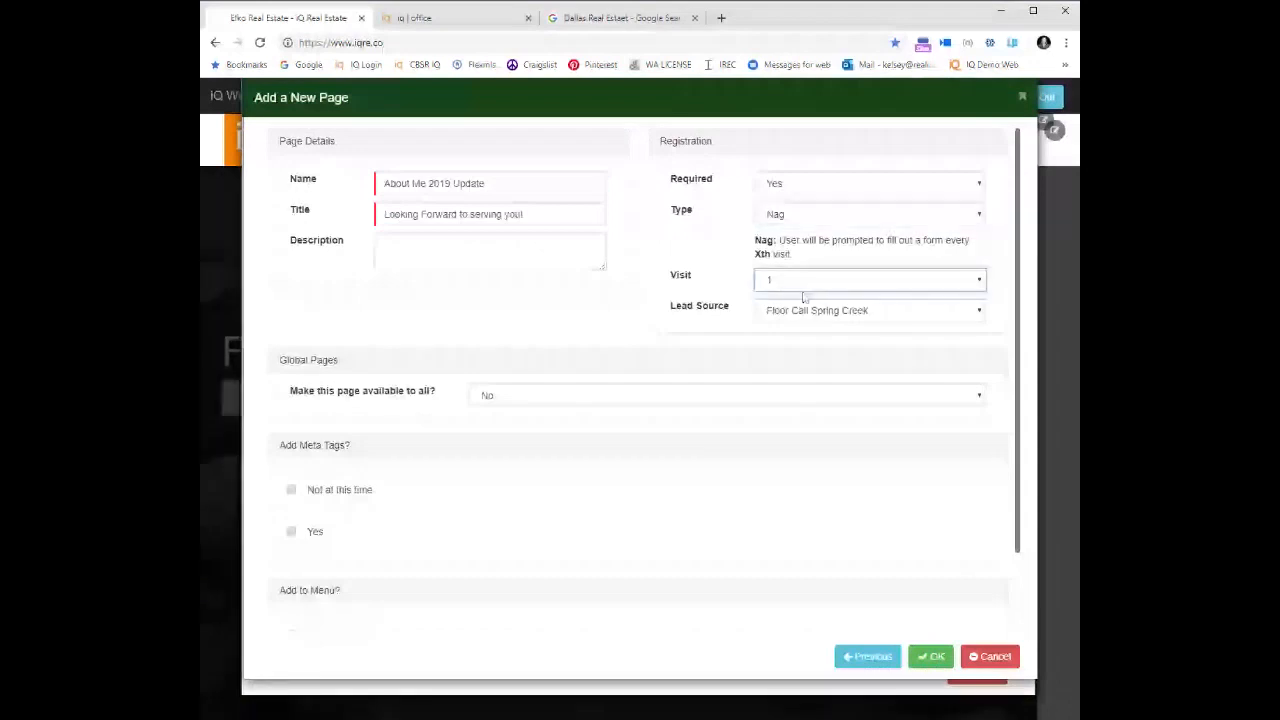
pyautogui.press('Down')
pyautogui.hotkey('shift', 'Tab')
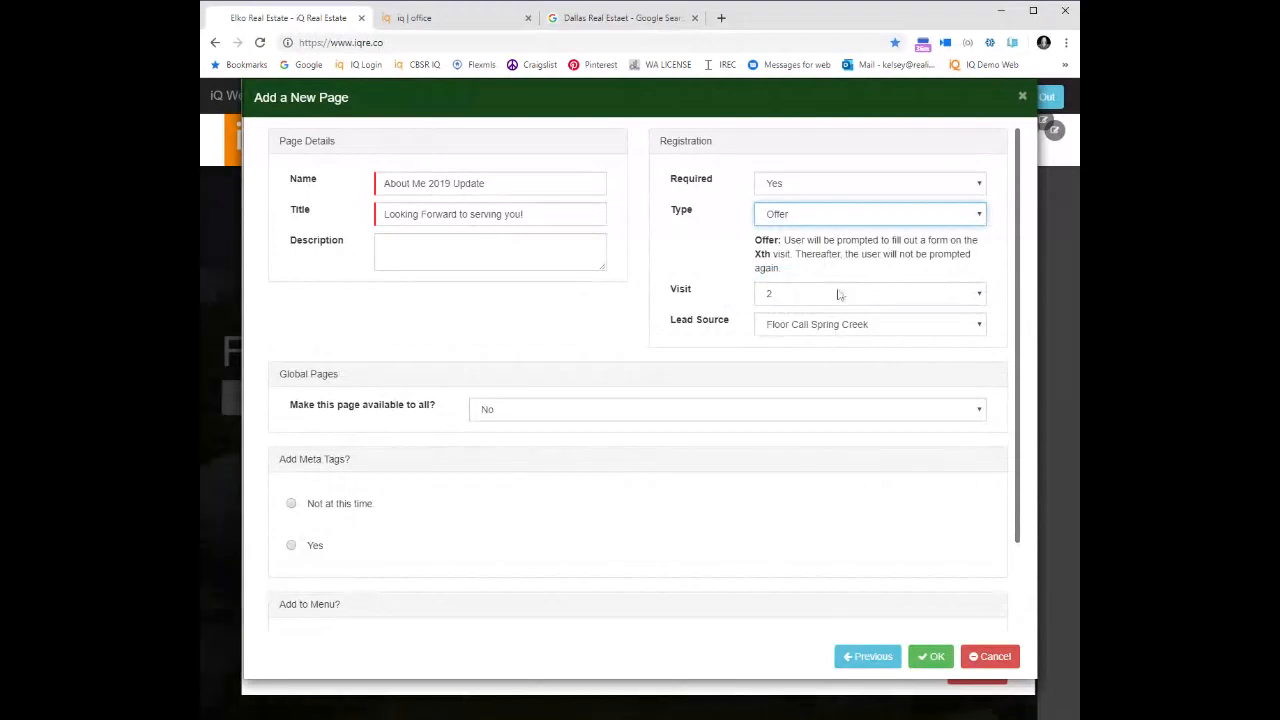
pyautogui.click(910, 232)
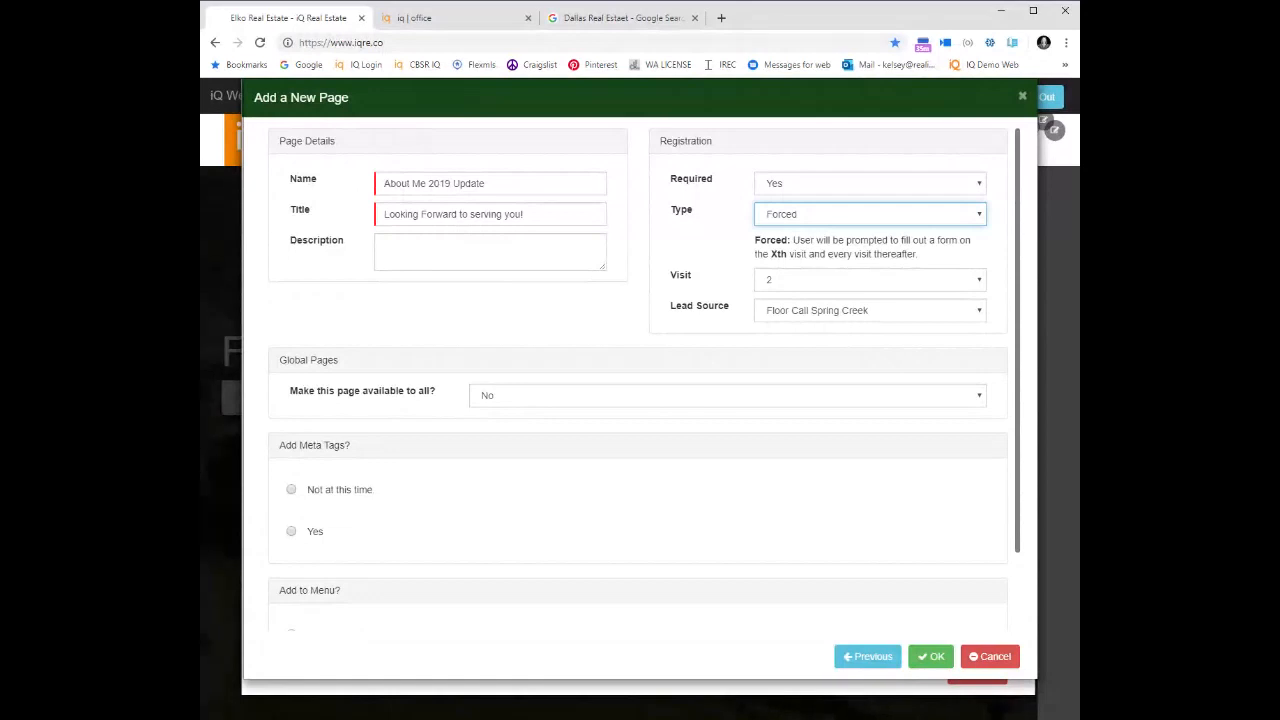
pyautogui.click(811, 262)
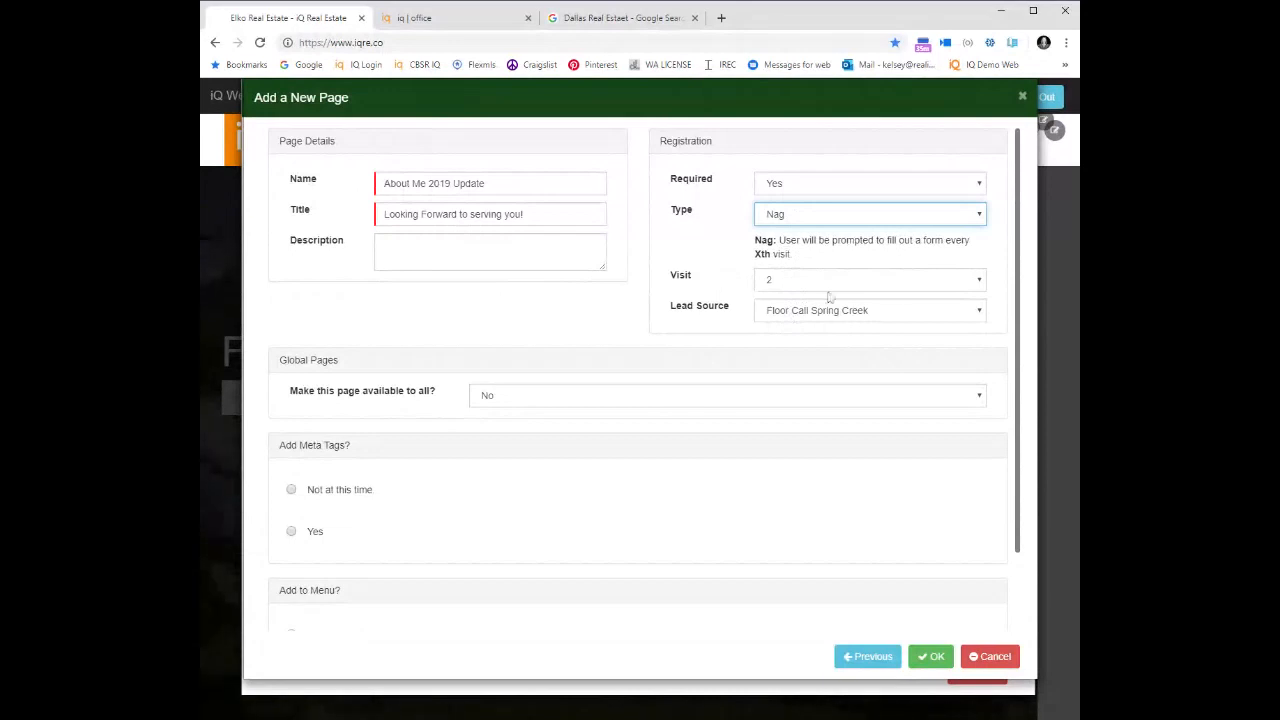
pyautogui.click(897, 309)
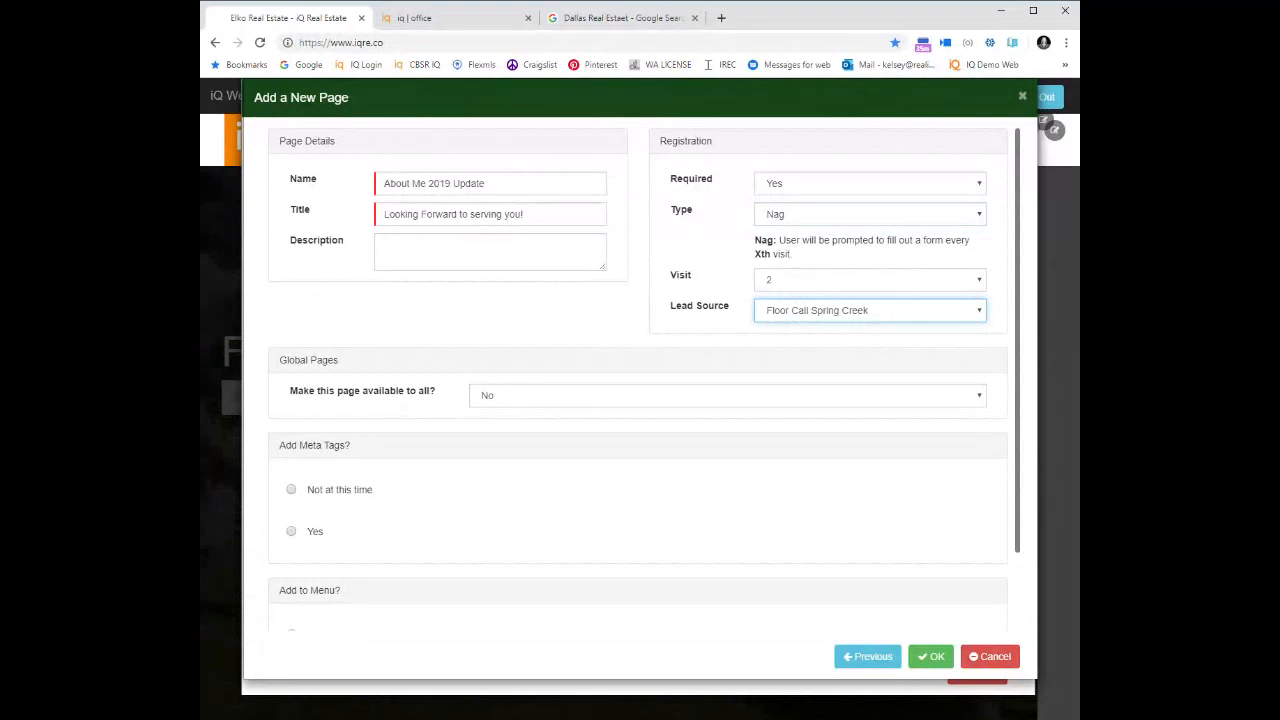
pyautogui.click(869, 310)
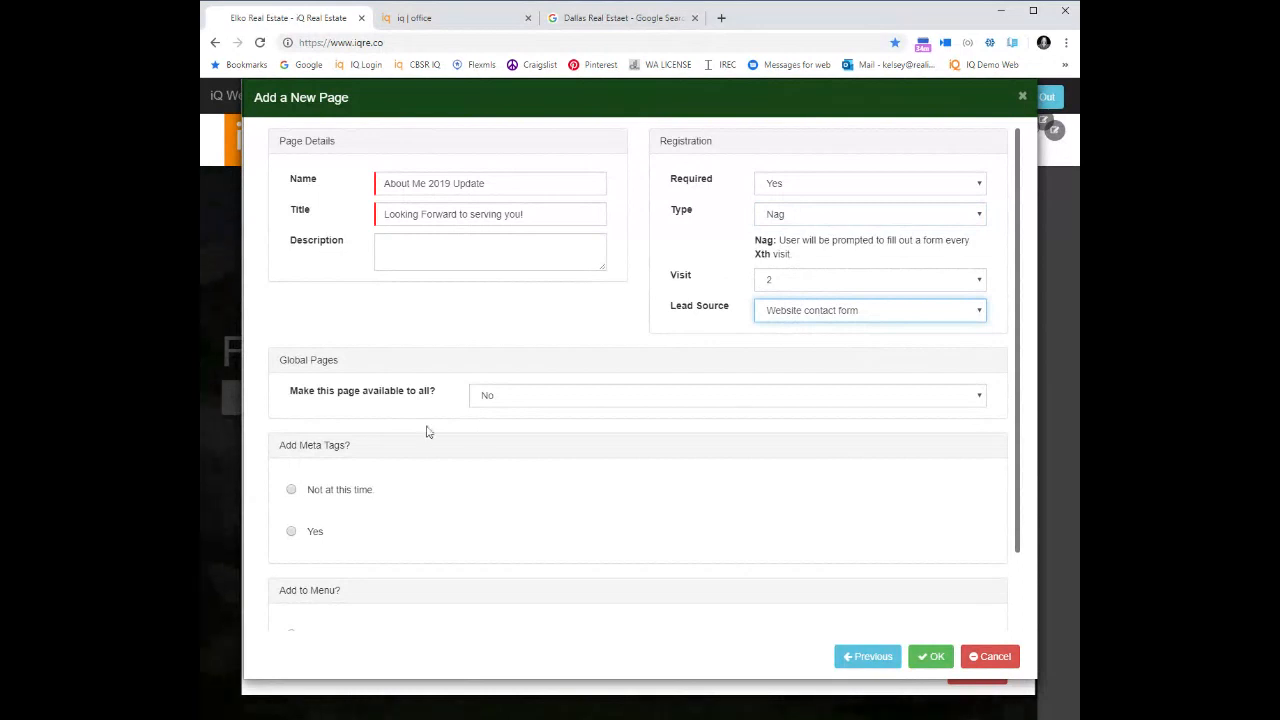
# Step: Try making the page available to all as a global page, and return the setting to No
pyautogui.click(279, 394)
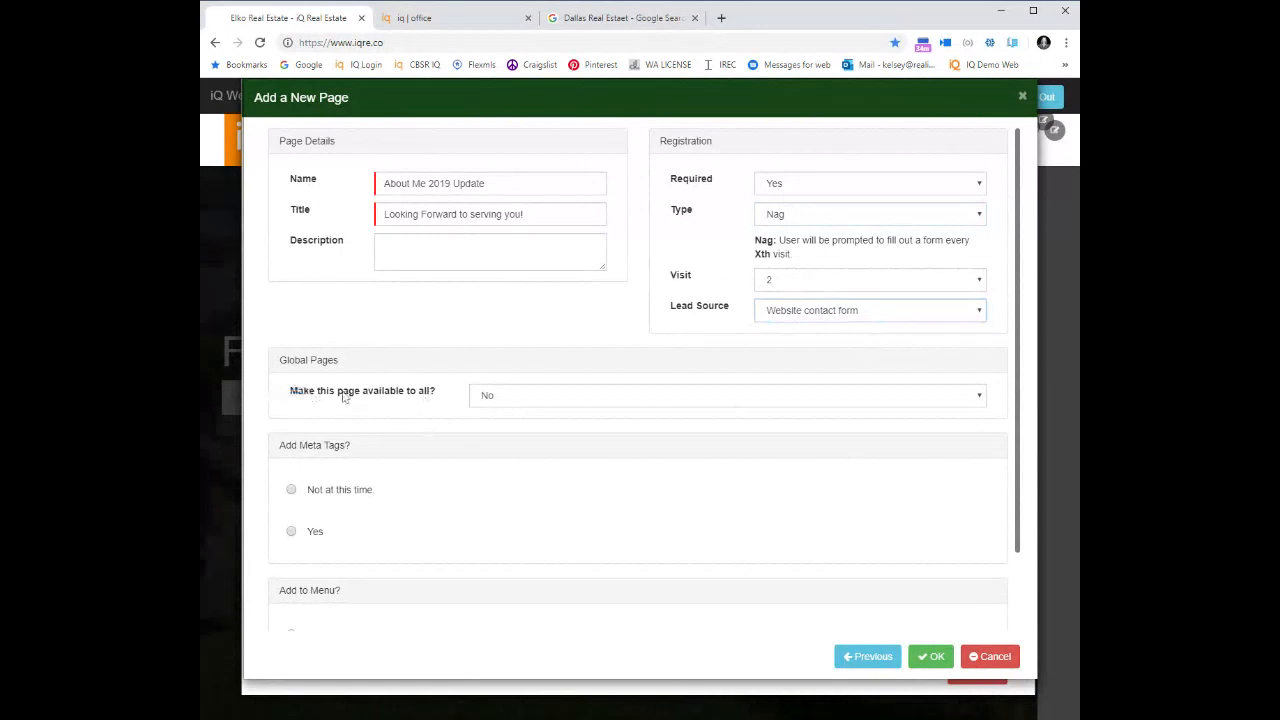
pyautogui.click(503, 402)
pyautogui.click(504, 421)
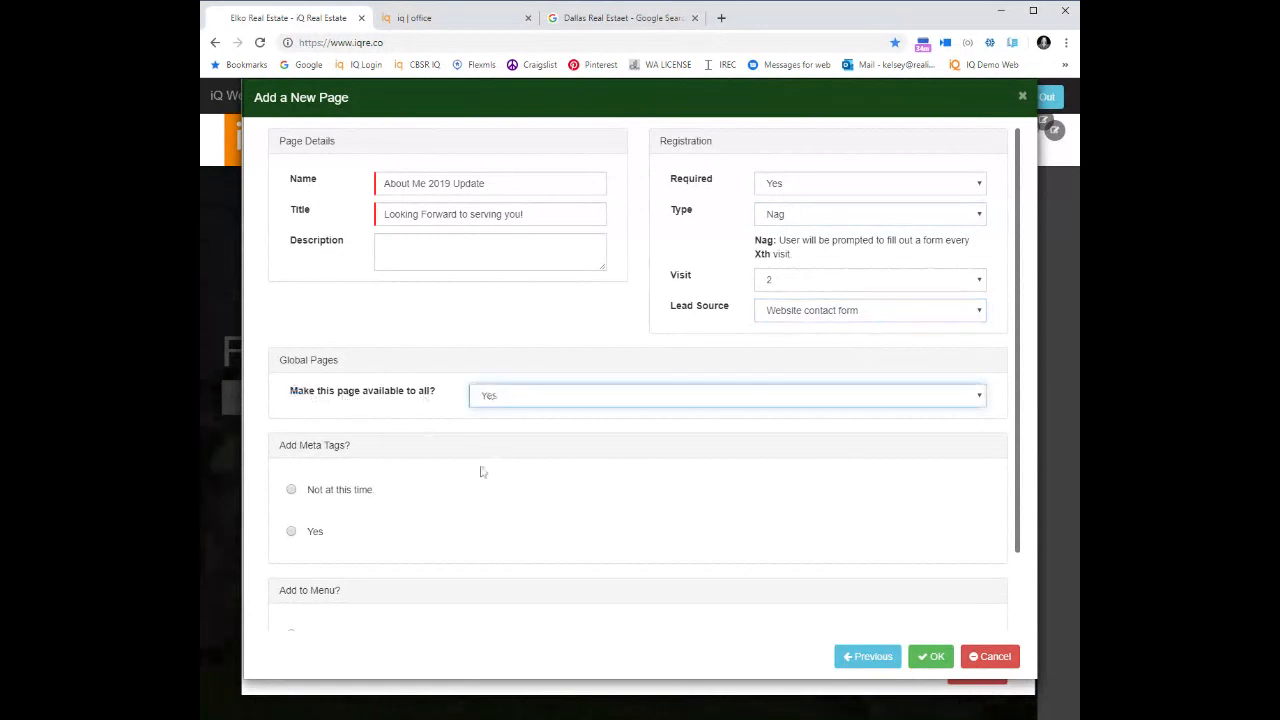
pyautogui.click(519, 402)
pyautogui.click(515, 416)
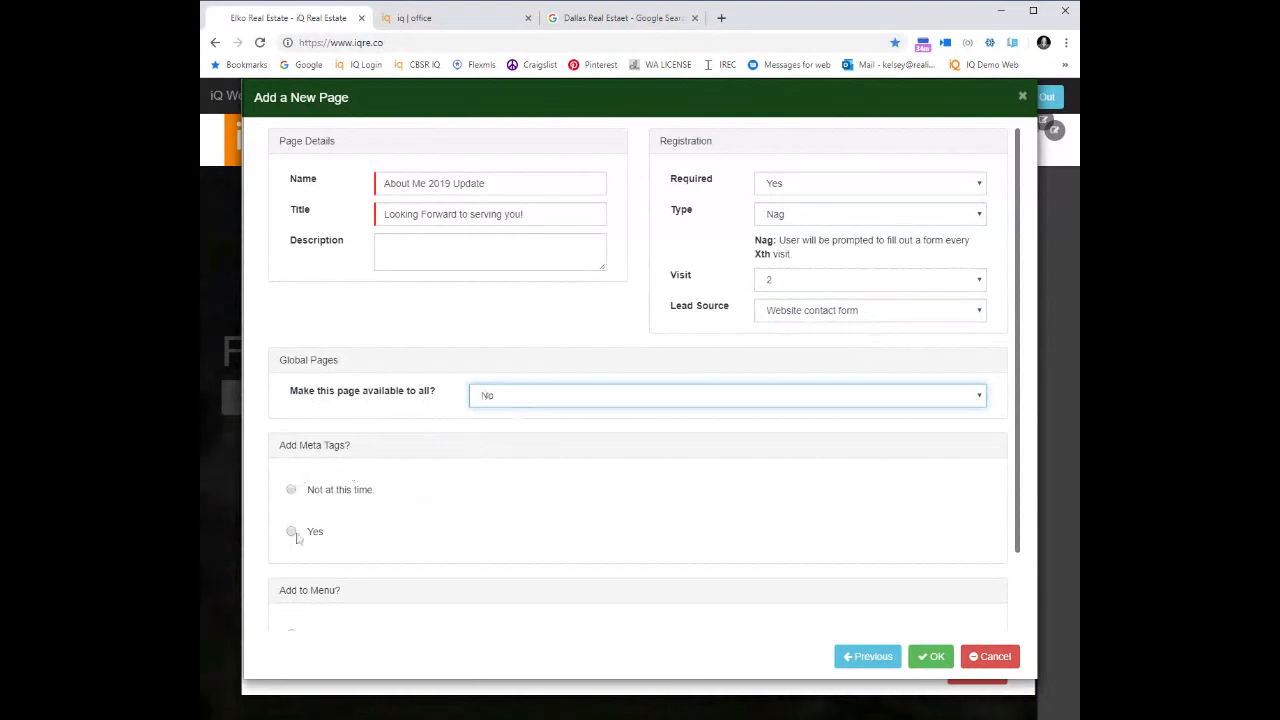
# Step: Choose "Not at this time" for both the meta tags and the menu, and create the page
pyautogui.scroll(-1, 407, 516)
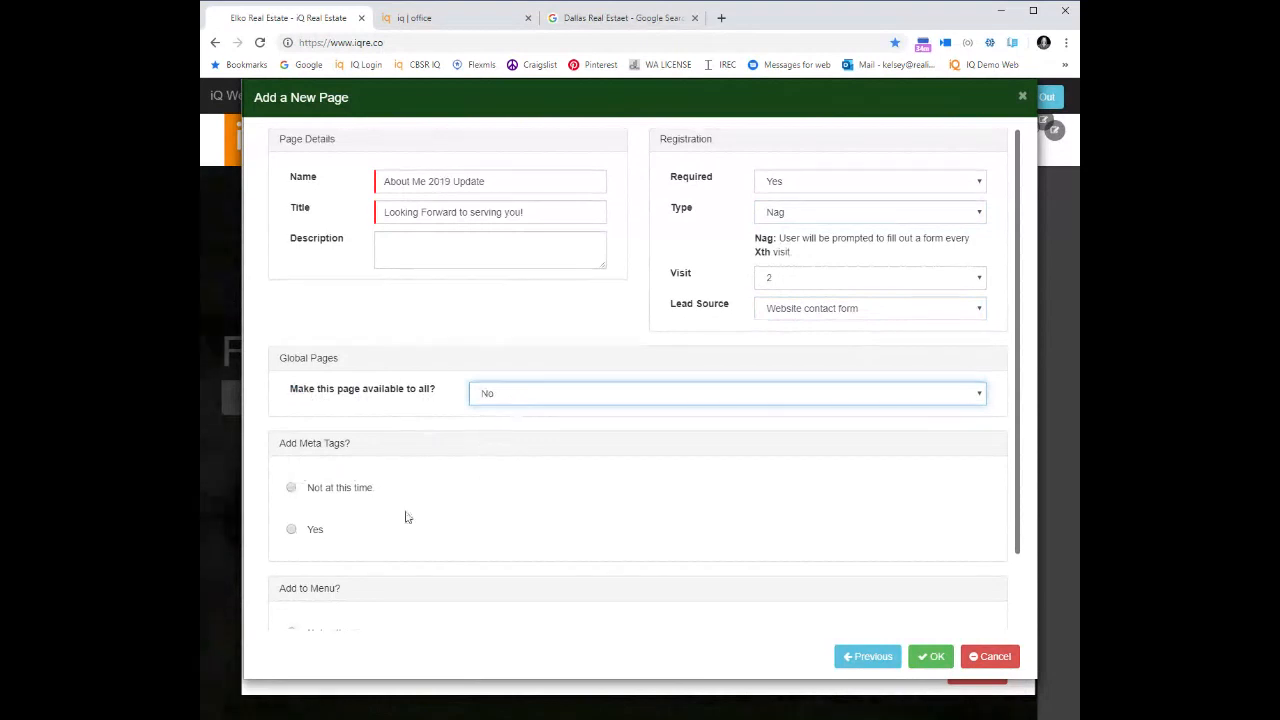
pyautogui.scroll(-2, 407, 516)
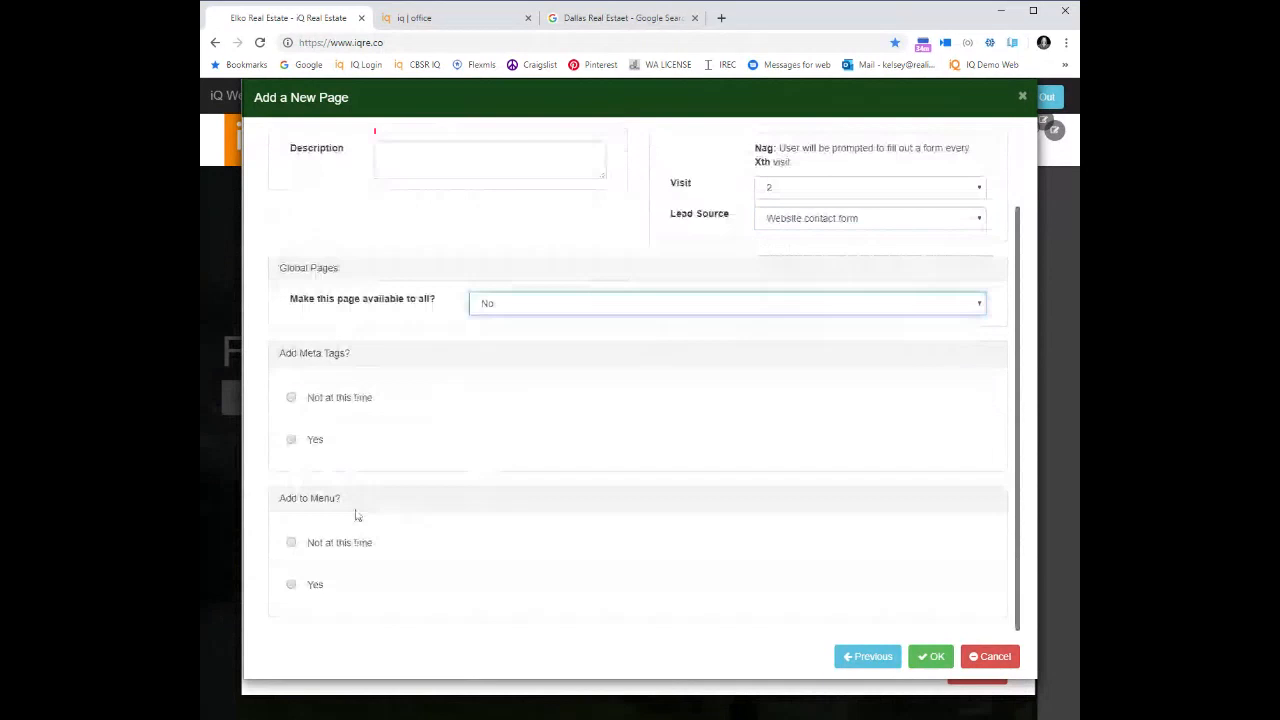
pyautogui.click(291, 542)
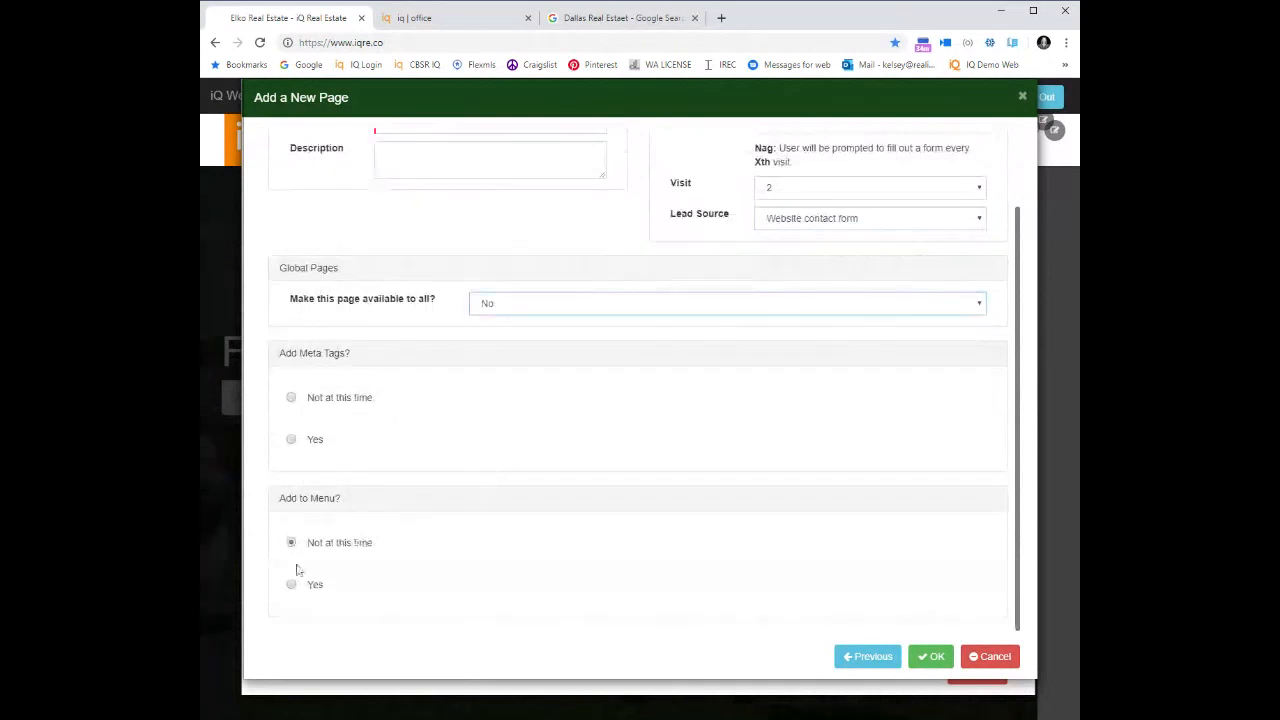
pyautogui.click(291, 397)
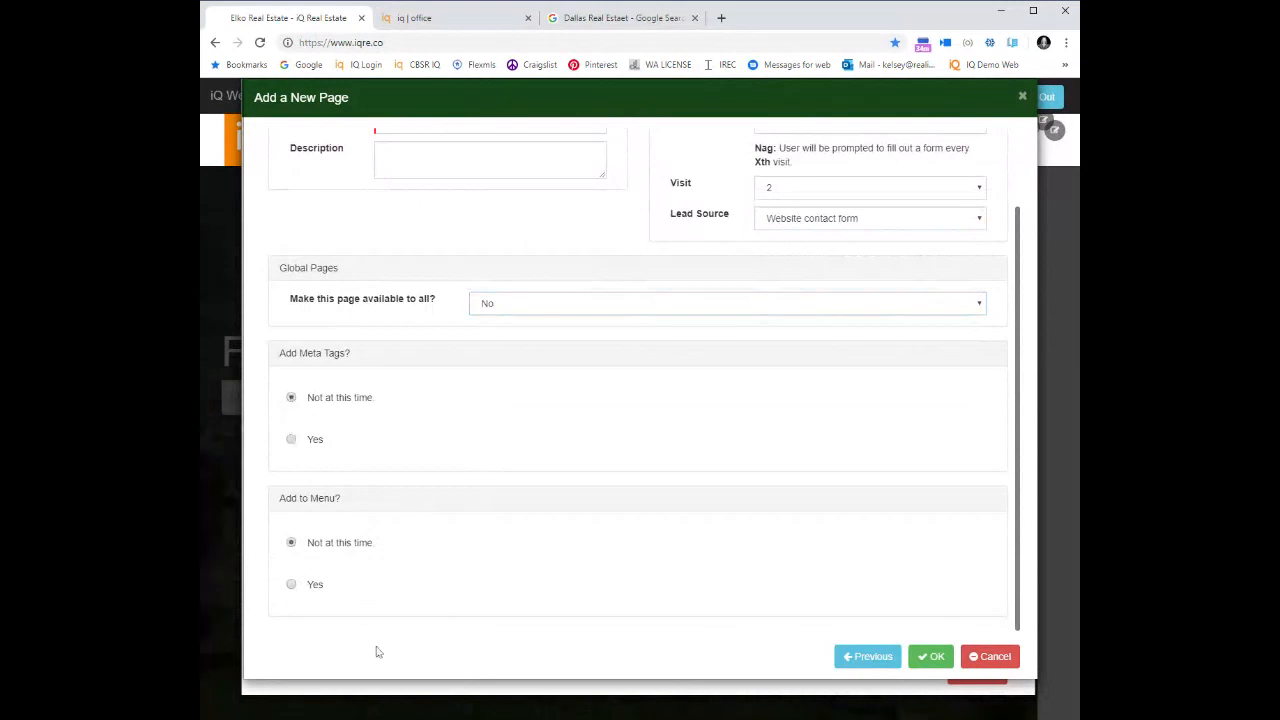
pyautogui.click(930, 656)
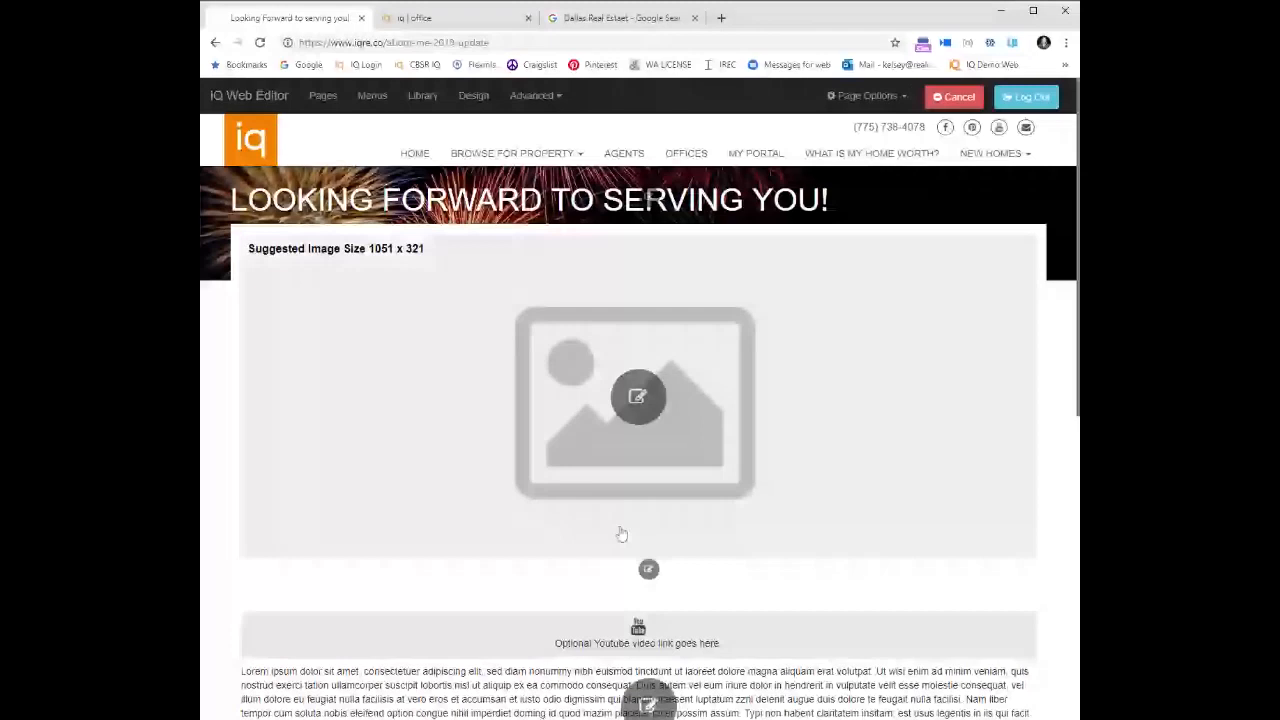
pyautogui.click(620, 535)
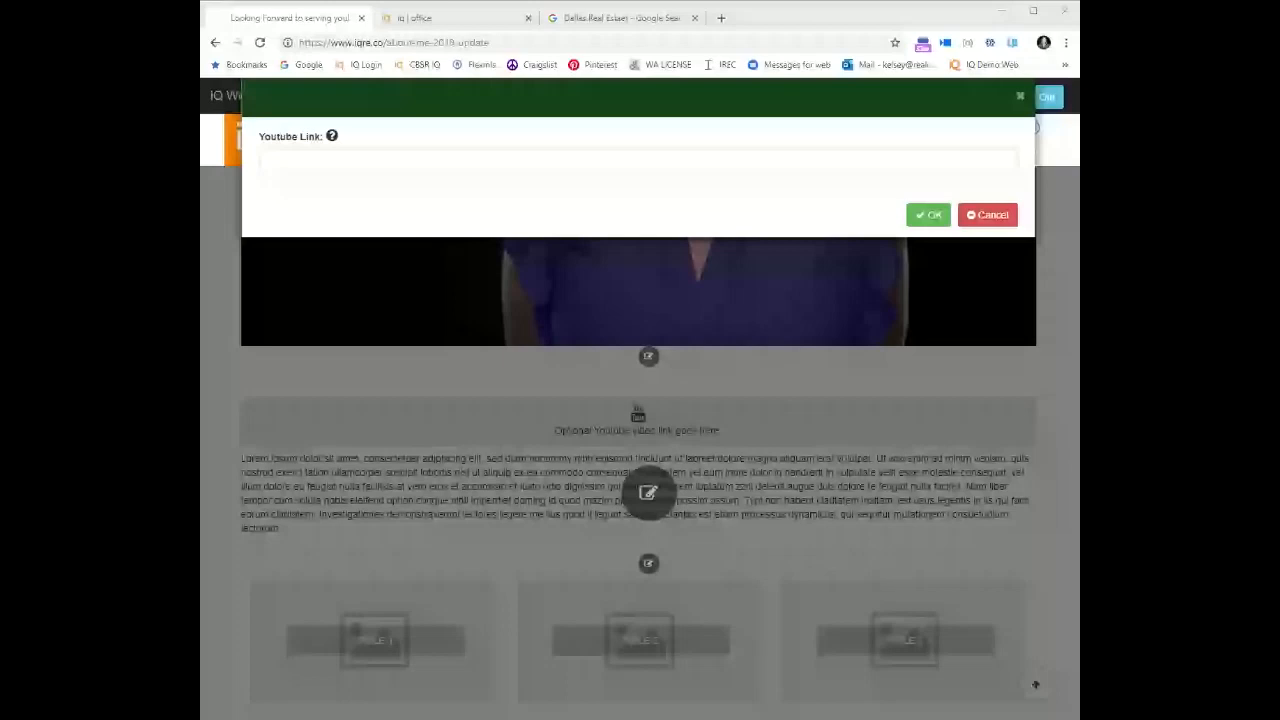
pyautogui.click(638, 159)
pyautogui.write('https://youtu.be/esPRsT-imw8')
pyautogui.click(935, 221)
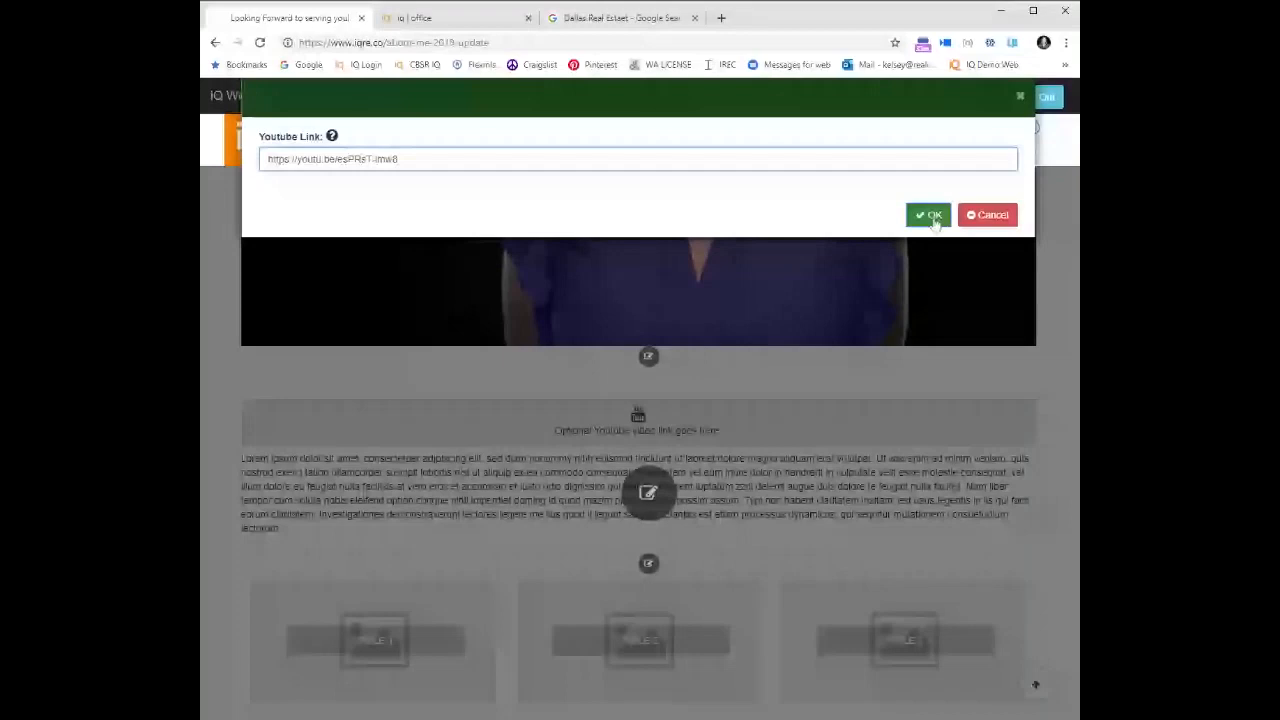
pyautogui.click(931, 216)
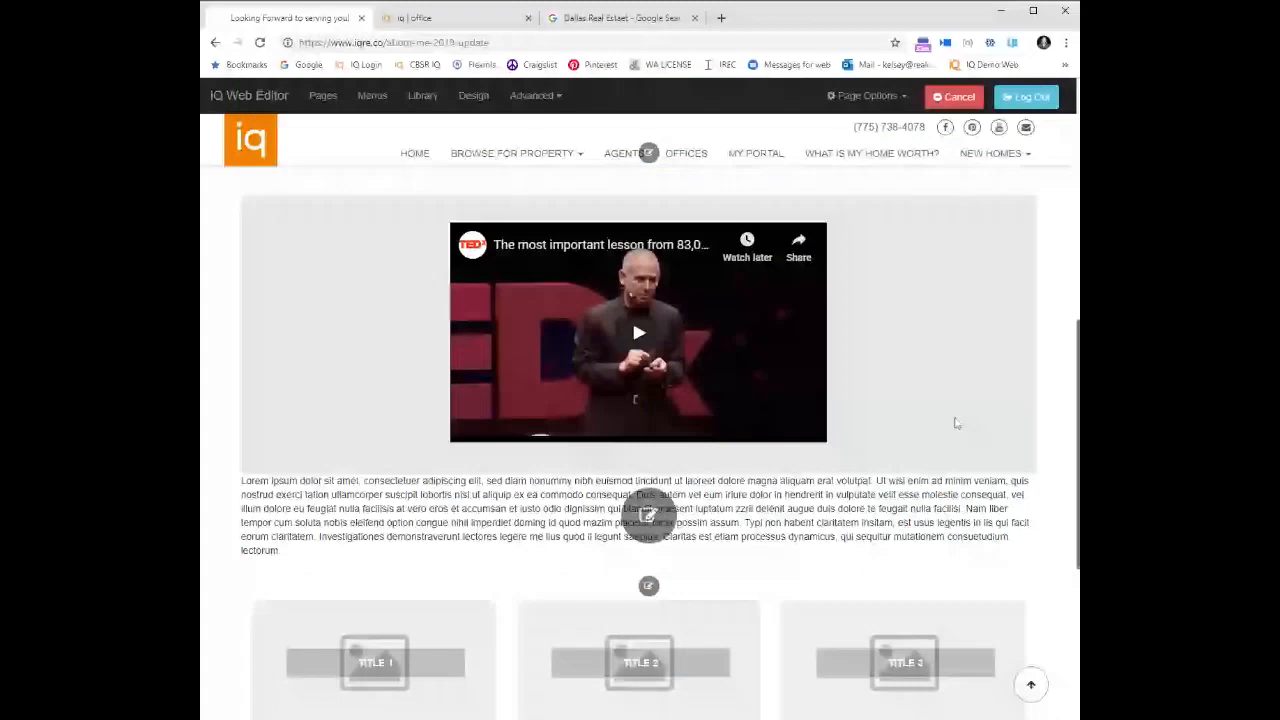
# Step: Open the page's body text for editing and clear its placeholder text
pyautogui.click(649, 515)
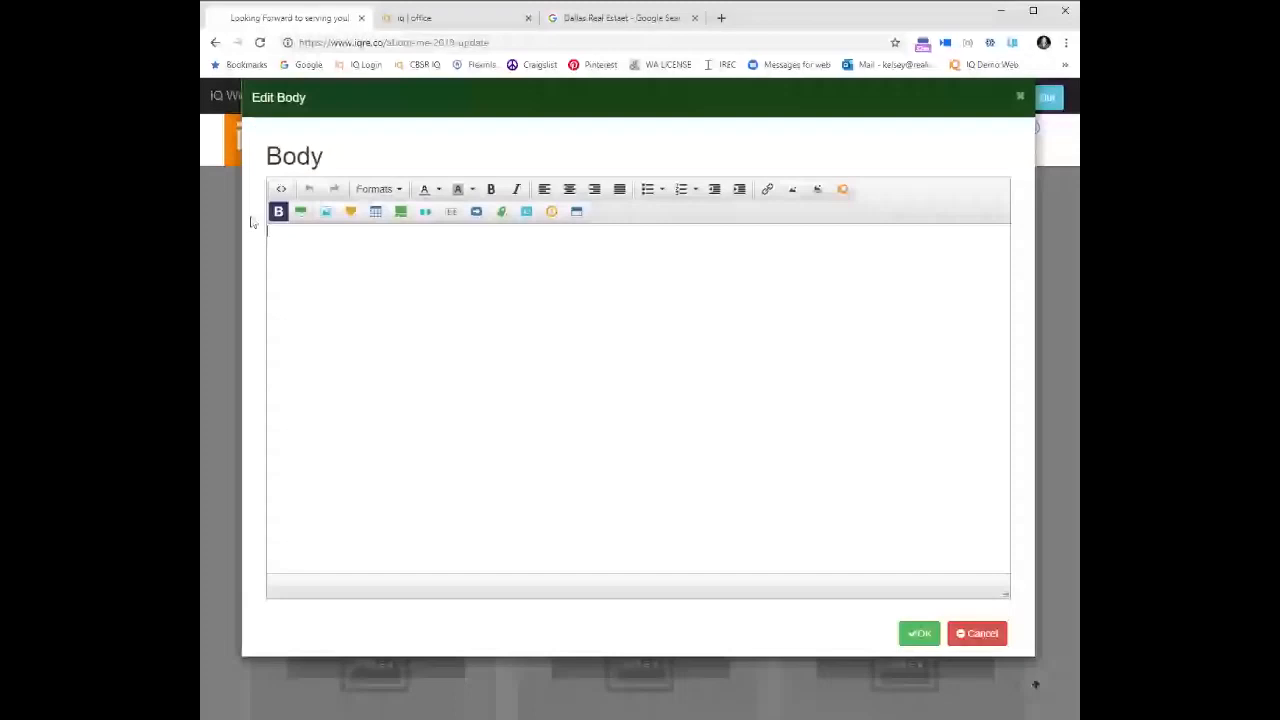
pyautogui.press('BackSpace')
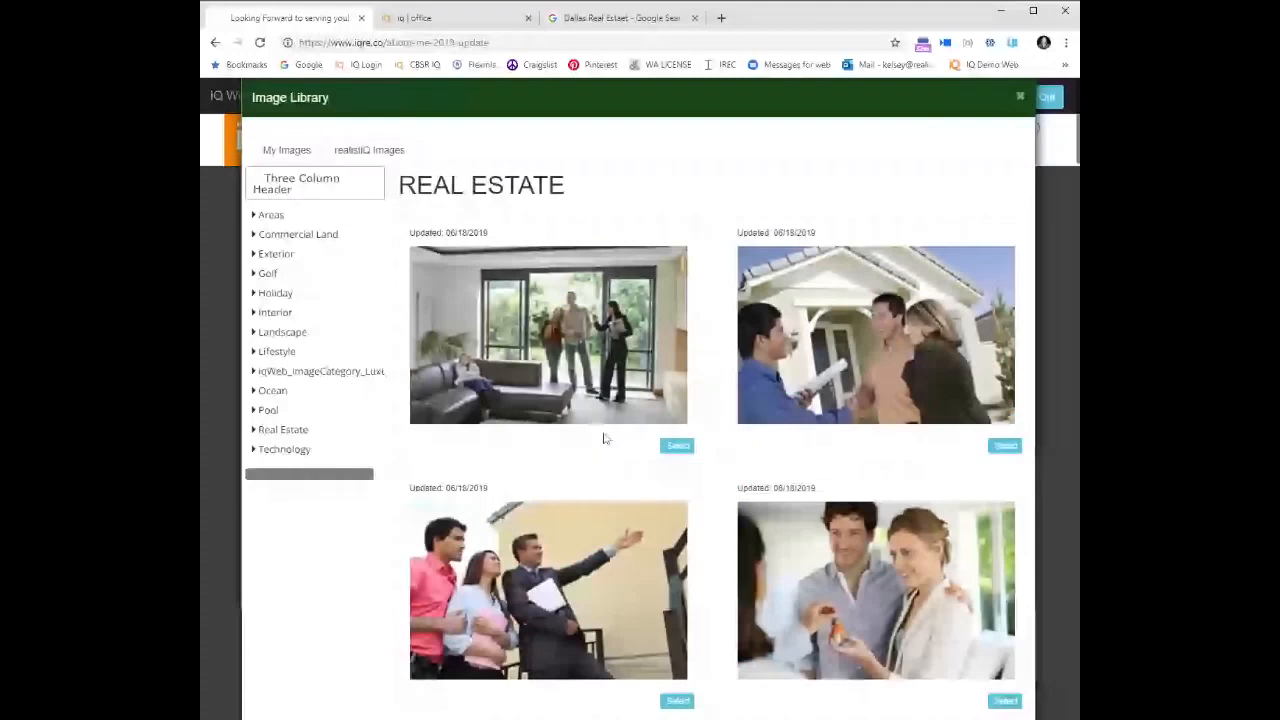
# Step: Give panel 1 the Real Estate library image of people in a living room and the title "NEIGHBORHOOD"
pyautogui.click(677, 445)
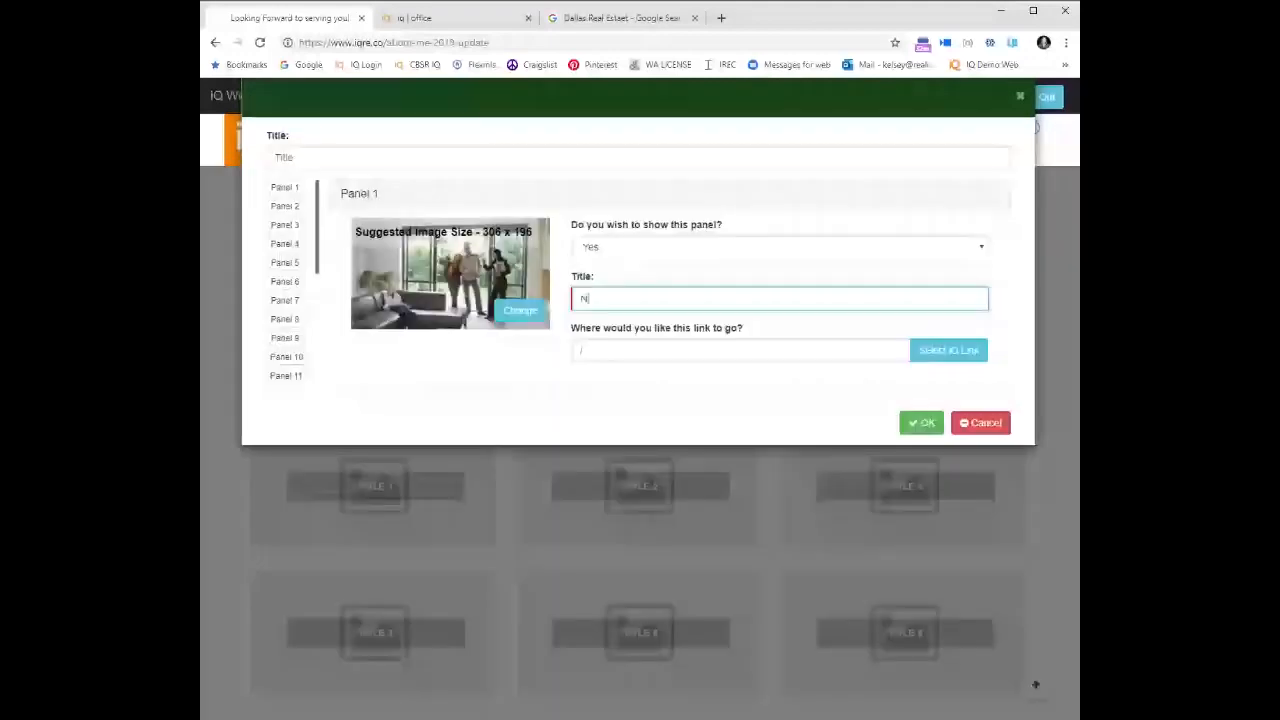
pyautogui.write('EIGHBORHOOD')
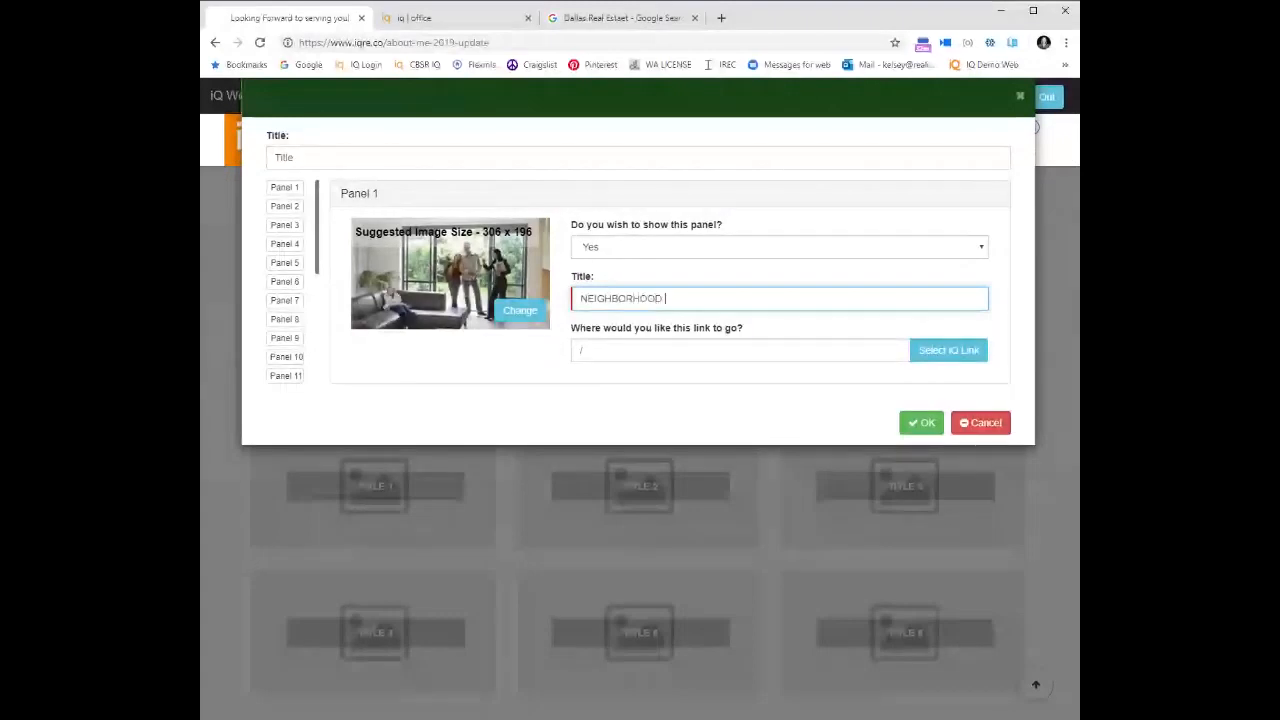
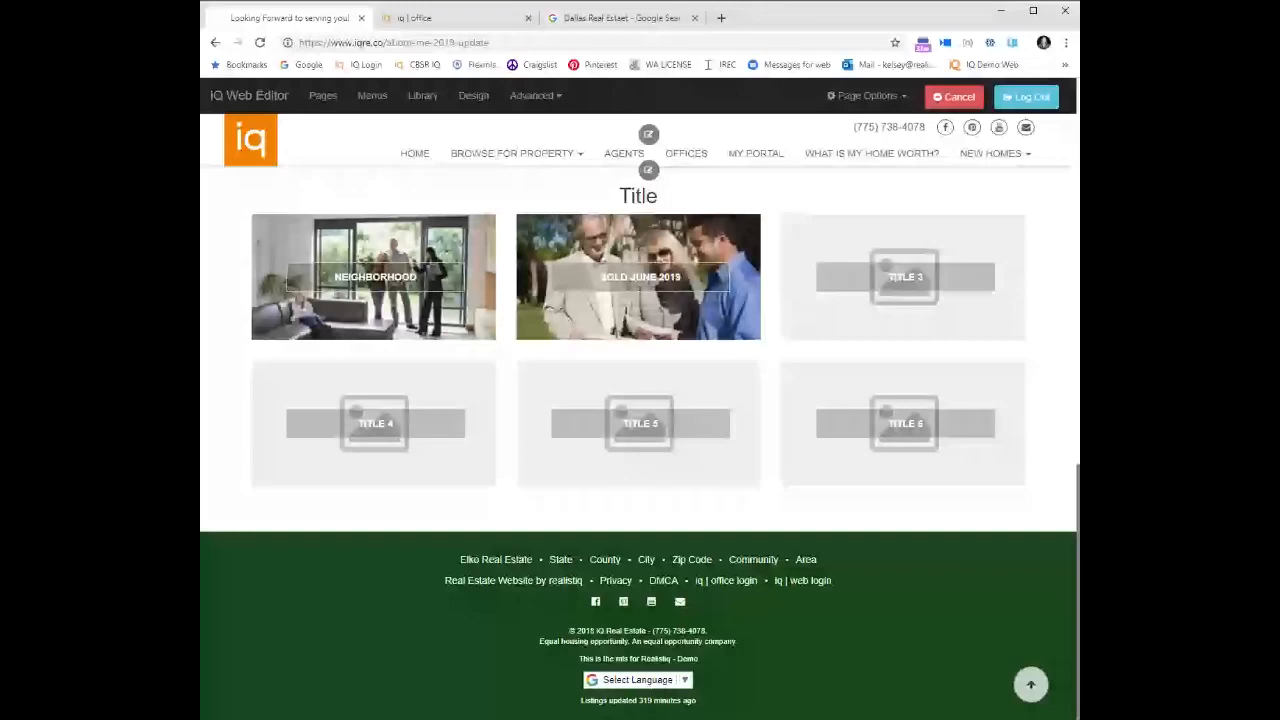
# Step: Start a new page from the dynamic Listings Template 1 and continue to its page details
pyautogui.click(323, 96)
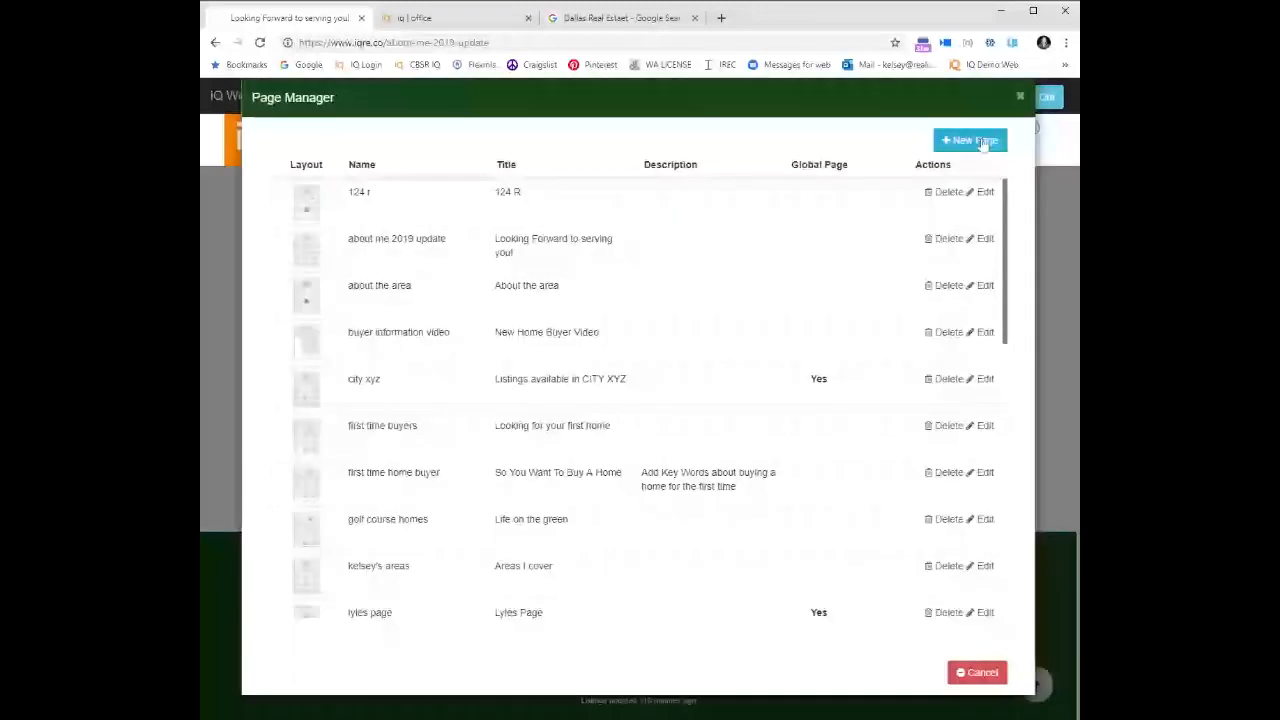
pyautogui.click(983, 142)
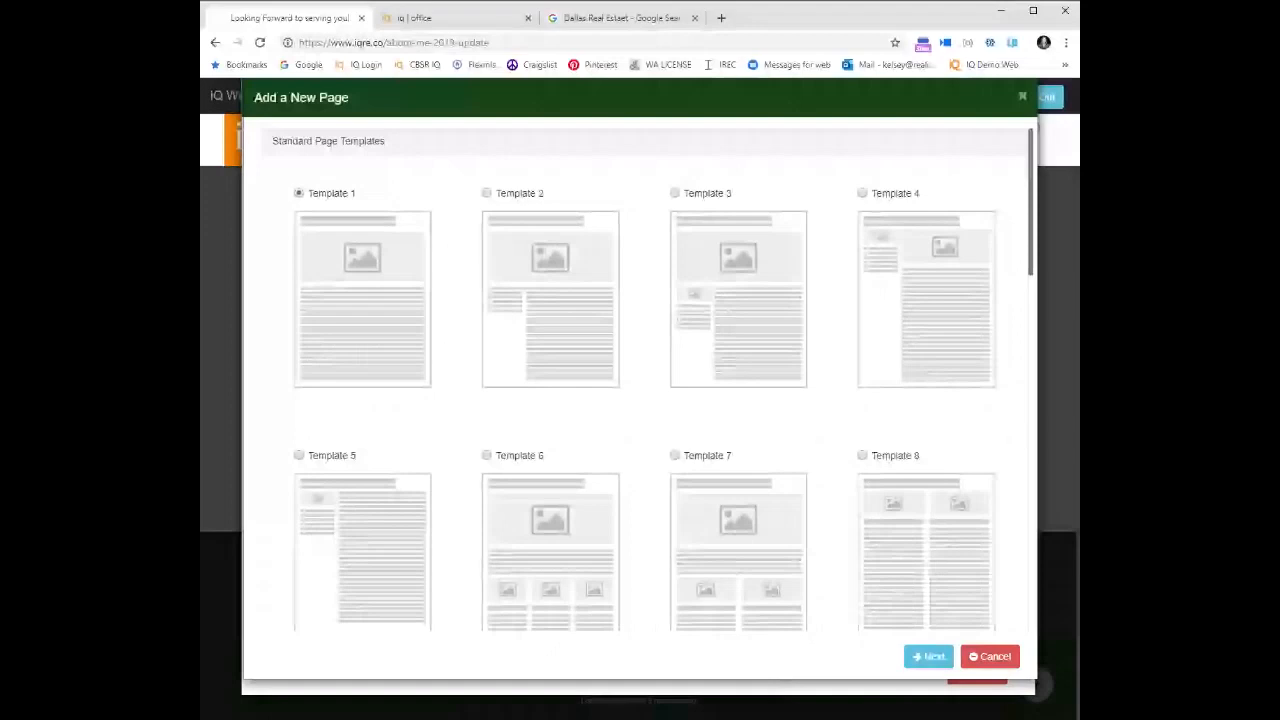
pyautogui.scroll(-10, 640, 380)
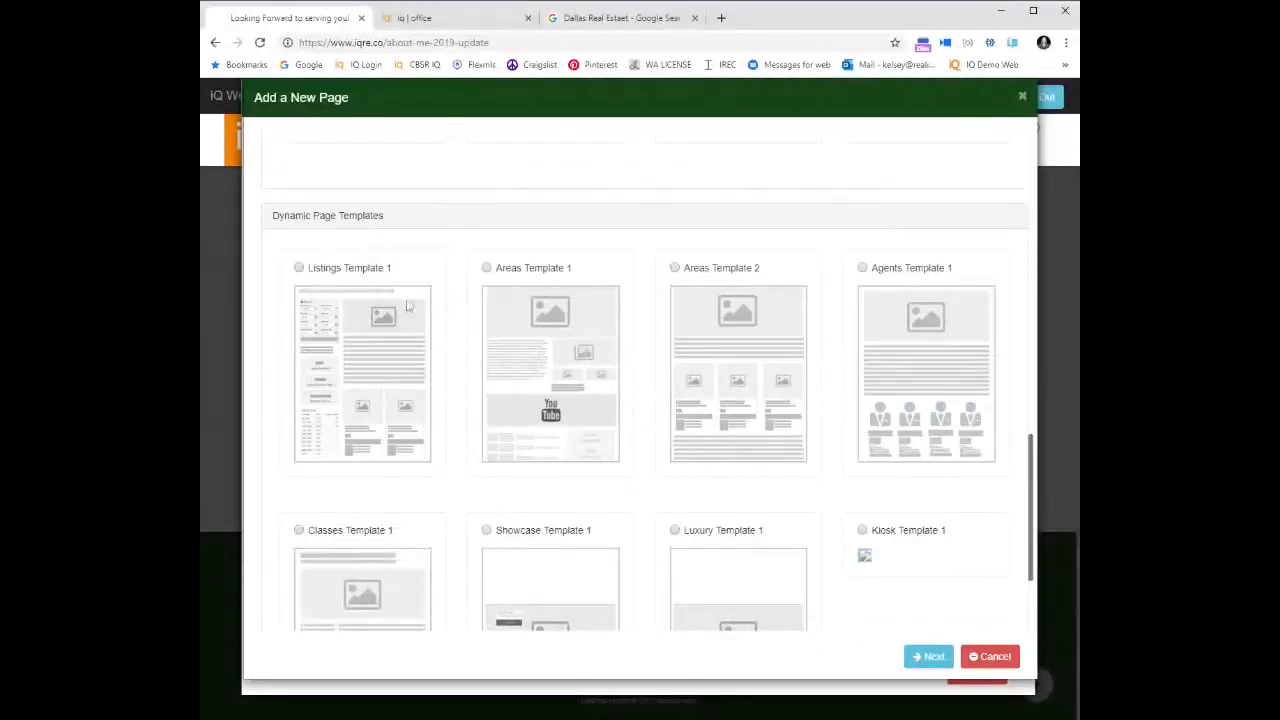
pyautogui.click(299, 268)
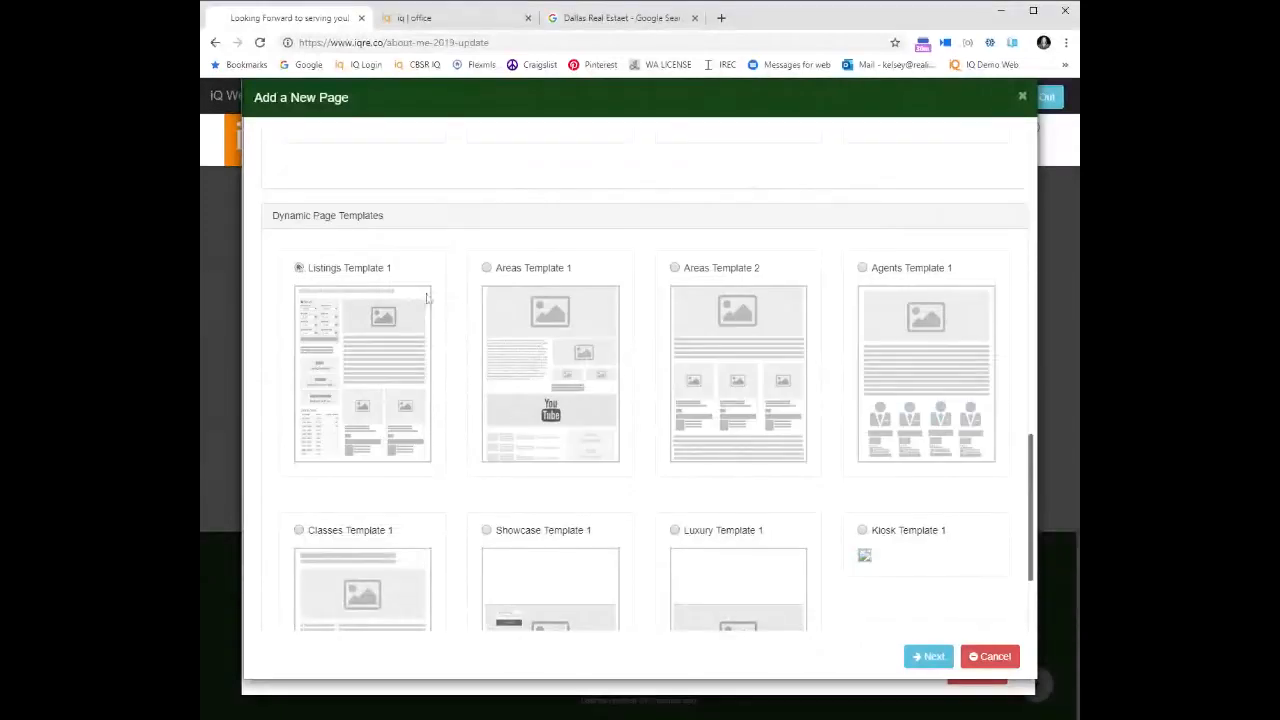
pyautogui.click(911, 660)
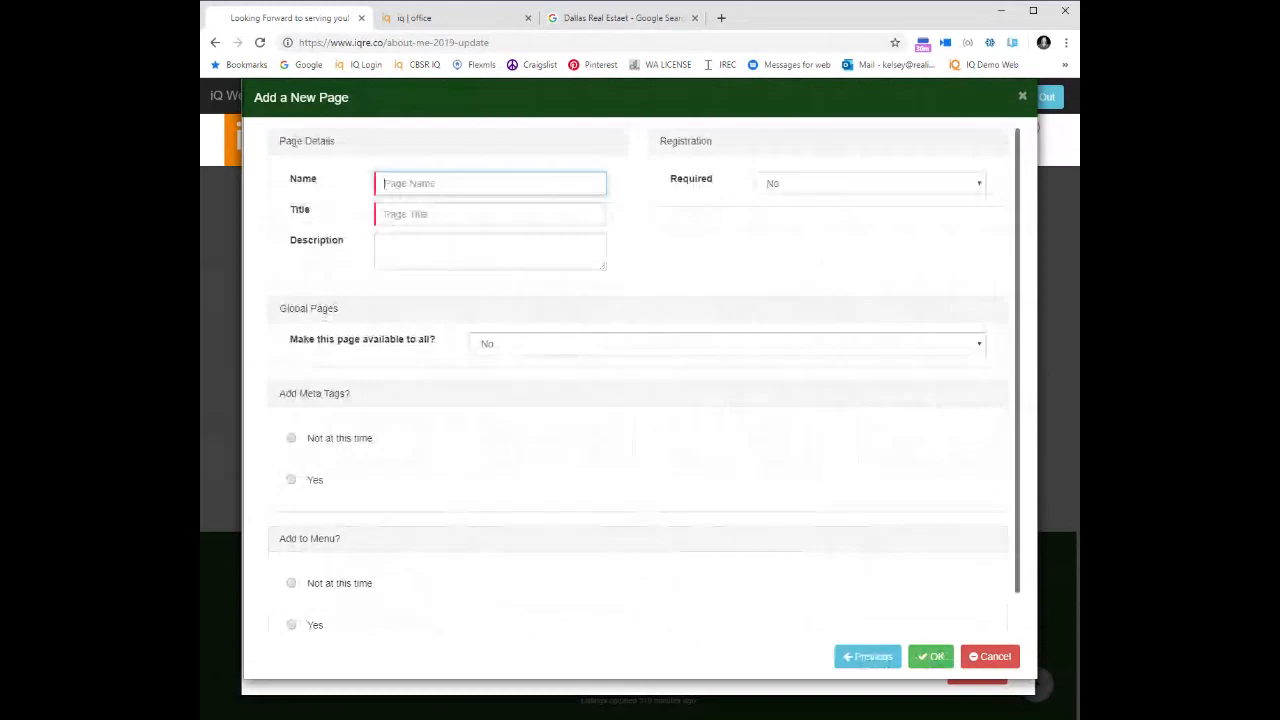
# Step: Set both the page name and title to "Elko Area New Listings", keep registration not required, and create the page
pyautogui.write('E')
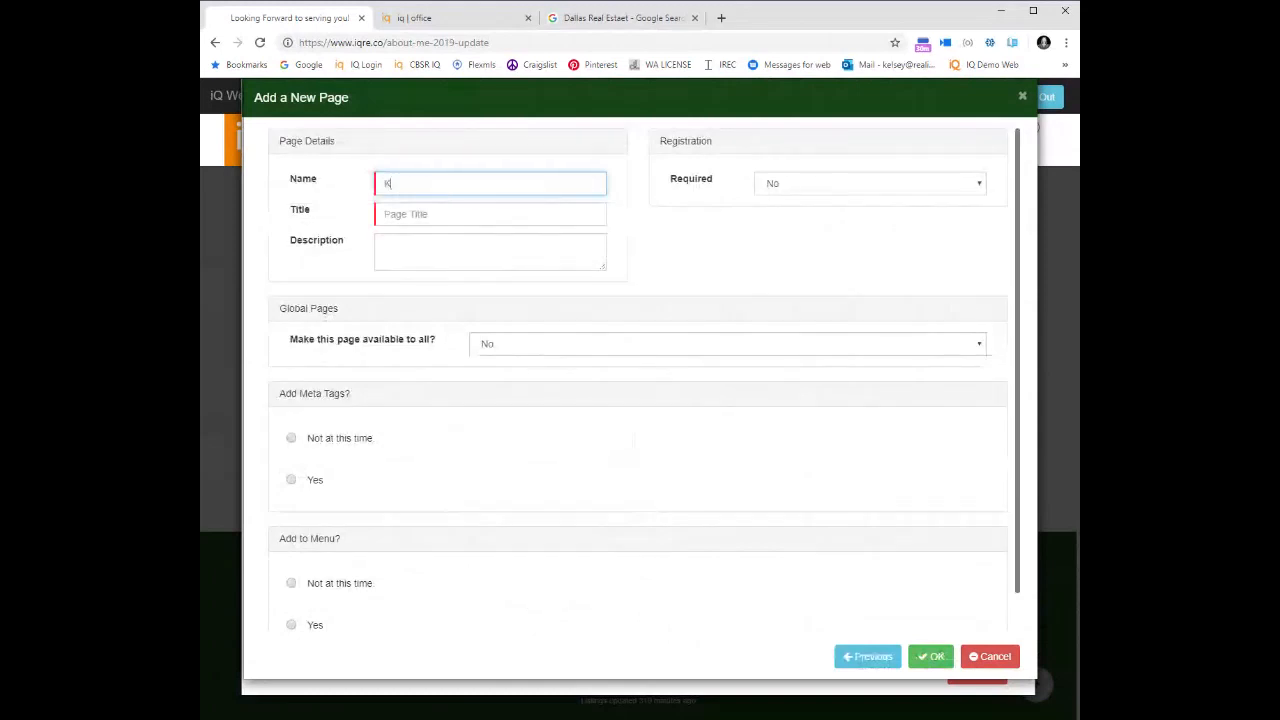
pyautogui.write('lko Area New Listings')
pyautogui.press('Tab')
pyautogui.hotkey('shift', 'Tab')
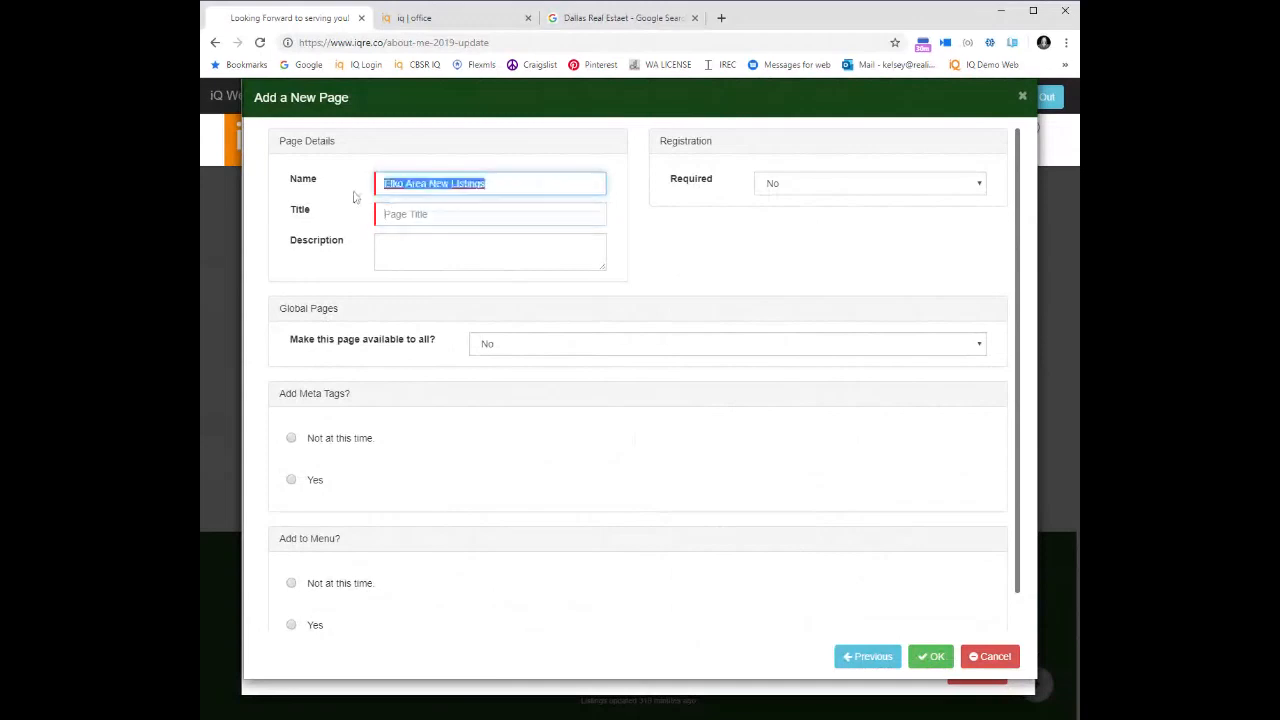
pyautogui.hotkey('ctrl', 'c')
pyautogui.press('Tab')
pyautogui.hotkey('ctrl', 'v')
pyautogui.click(793, 191)
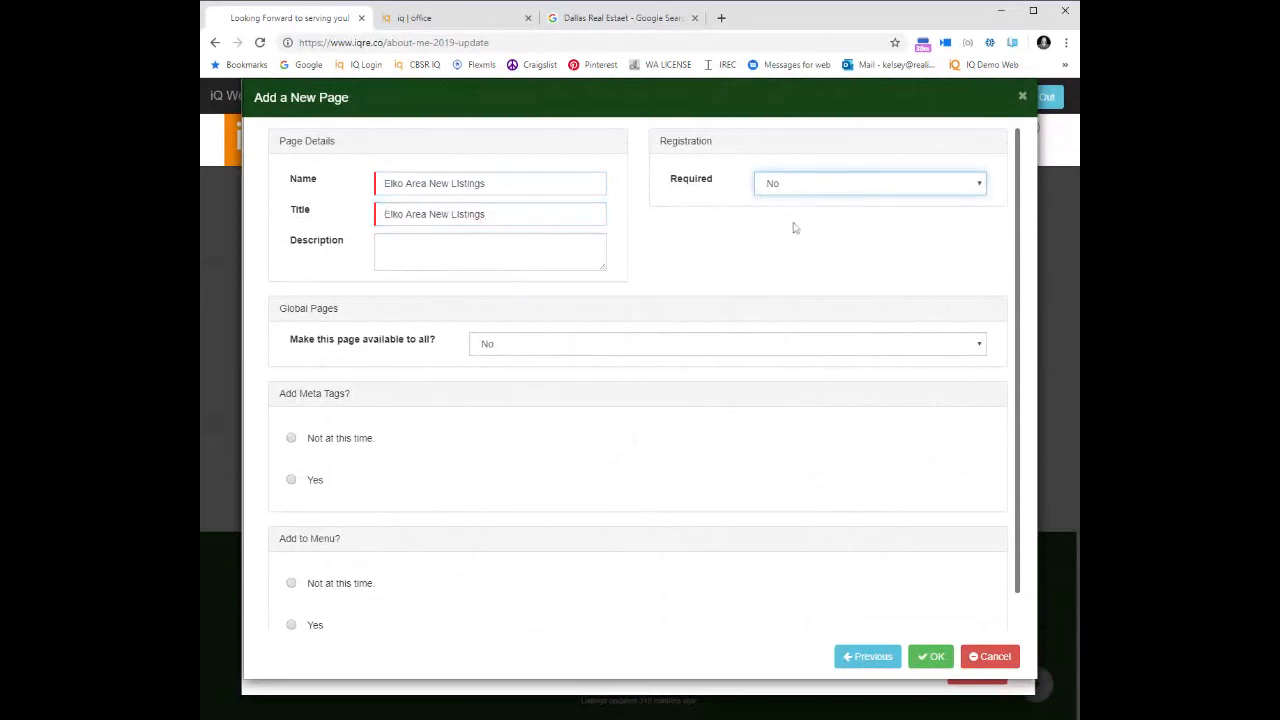
pyautogui.click(935, 657)
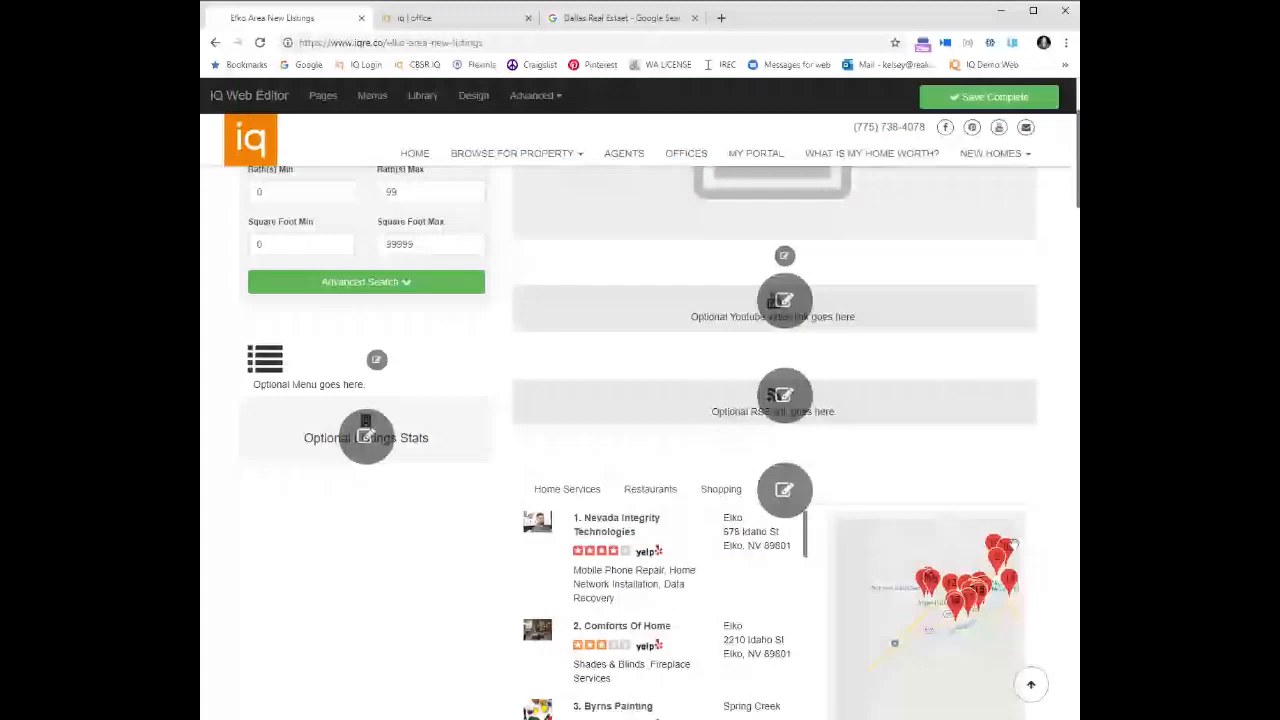
# Step: Open the Yelp and map settings and accept them with Restaurants, Home Services and Shopping as the shown categories
pyautogui.scroll(-2, 689, 459)
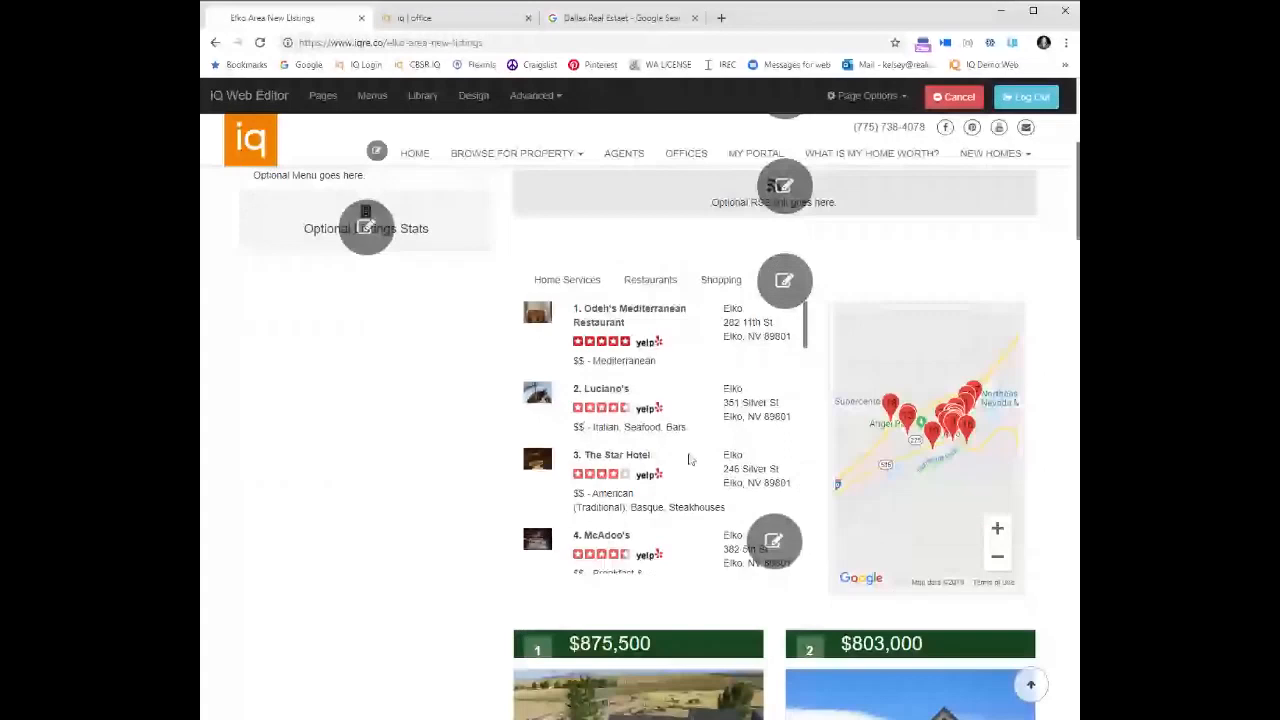
pyautogui.click(774, 541)
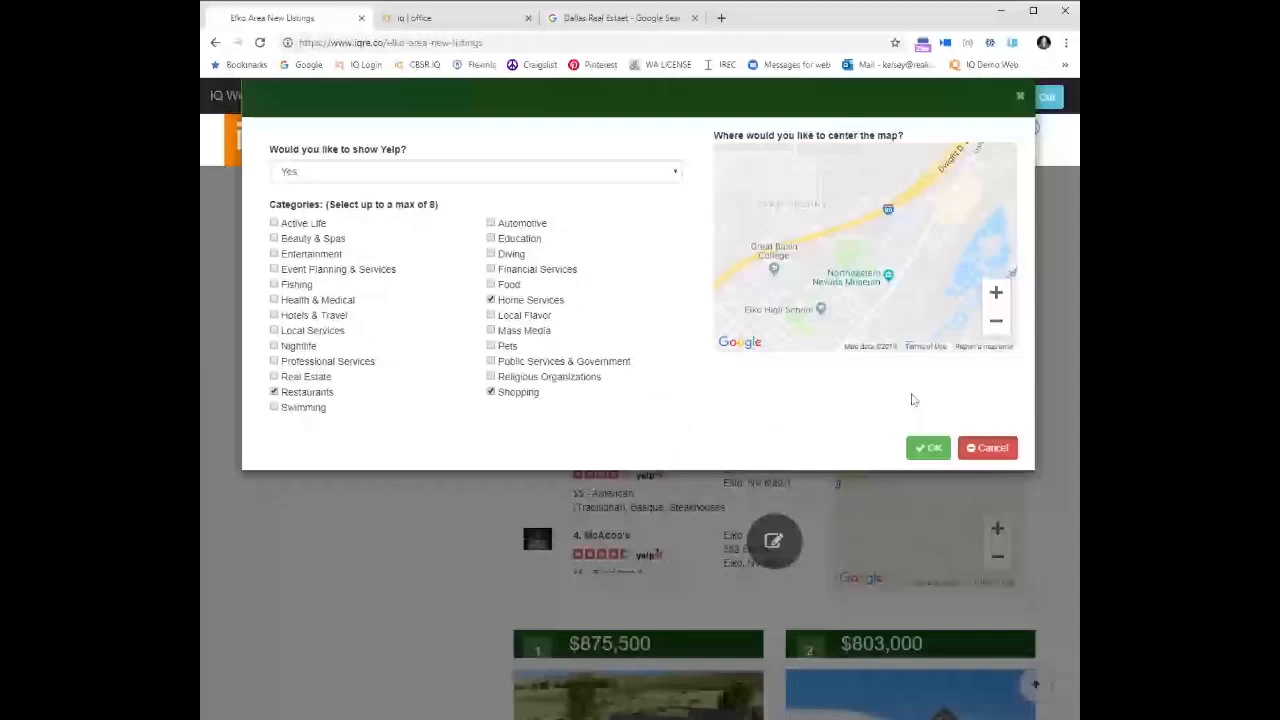
pyautogui.click(928, 447)
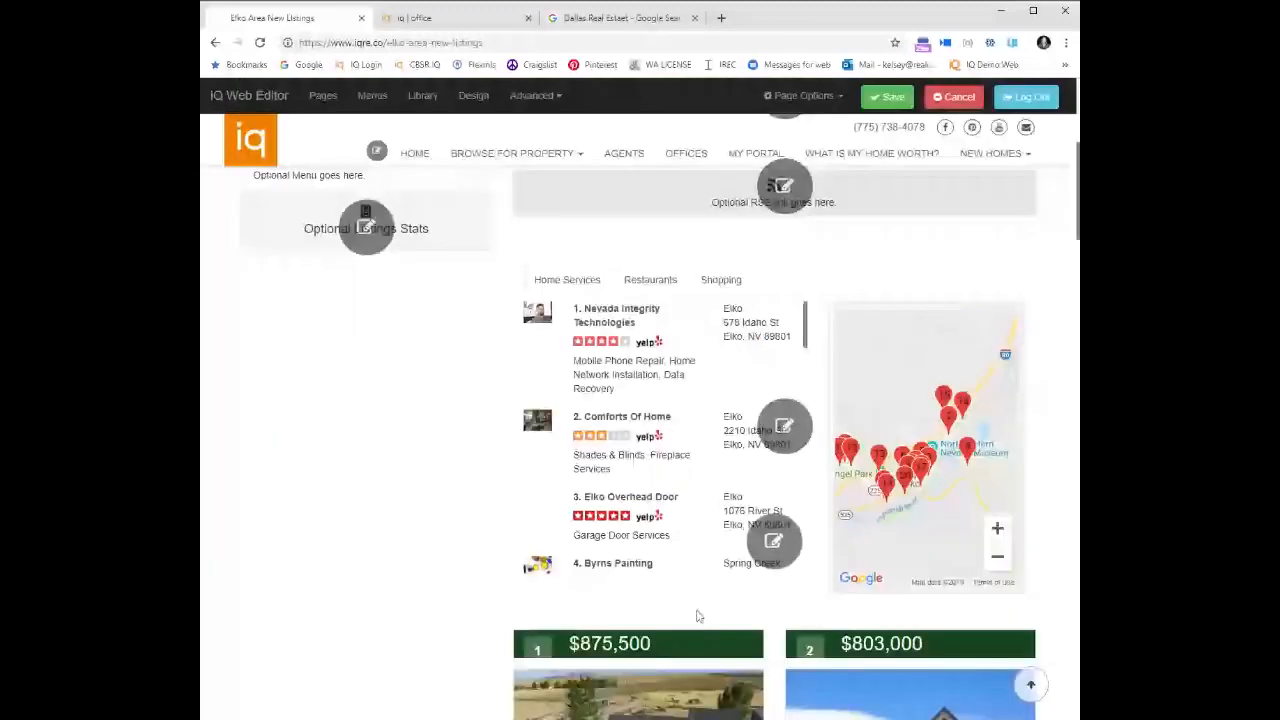
# Step: Open the search criteria for the page's property listings and set the location to Elko
pyautogui.scroll(-2, 700, 616)
pyautogui.click(770, 378)
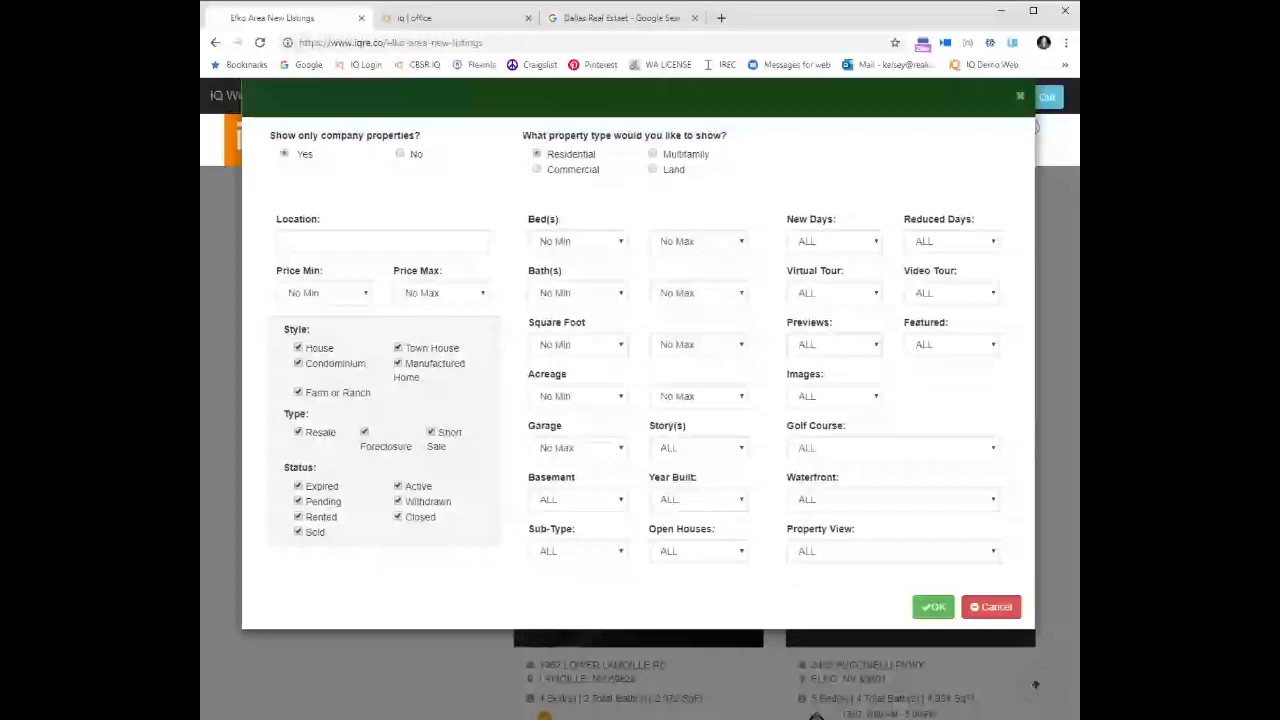
pyautogui.click(380, 241)
pyautogui.write('Elko')
pyautogui.press('BackSpace')
pyautogui.press('BackSpace')
pyautogui.press('BackSpace')
pyautogui.press('BackSpace')
pyautogui.write('E')
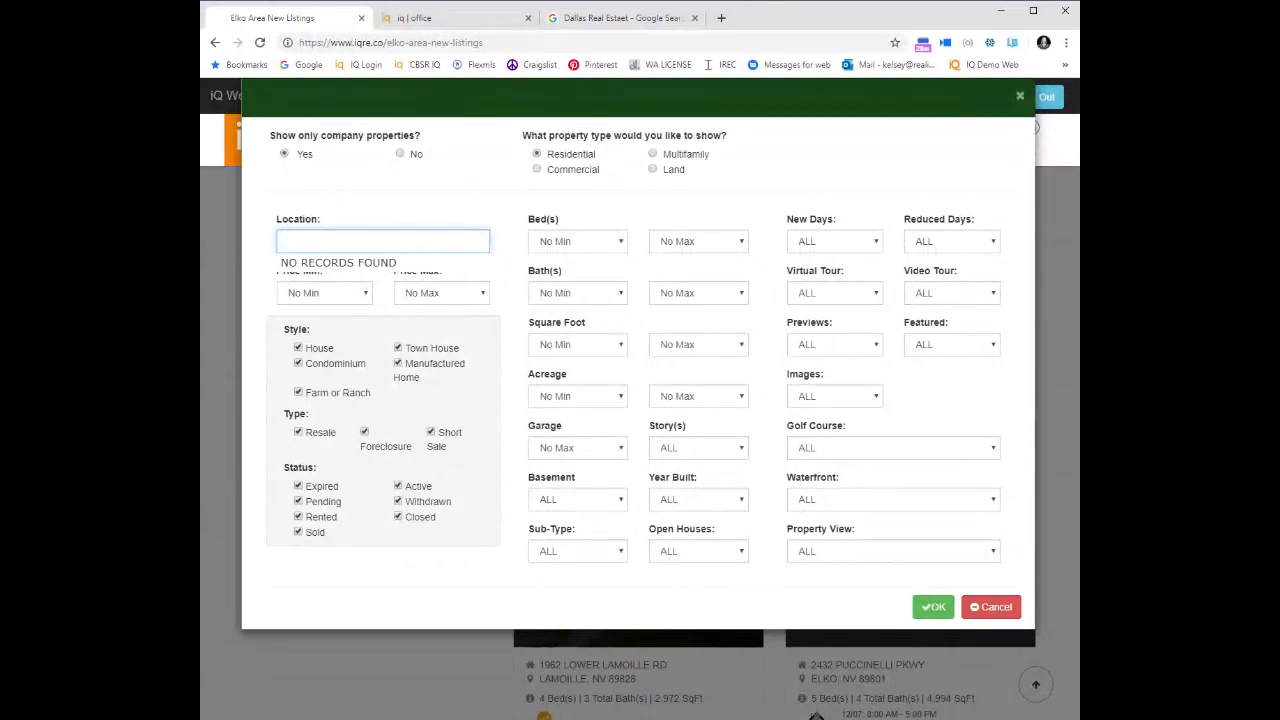
pyautogui.write('lko')
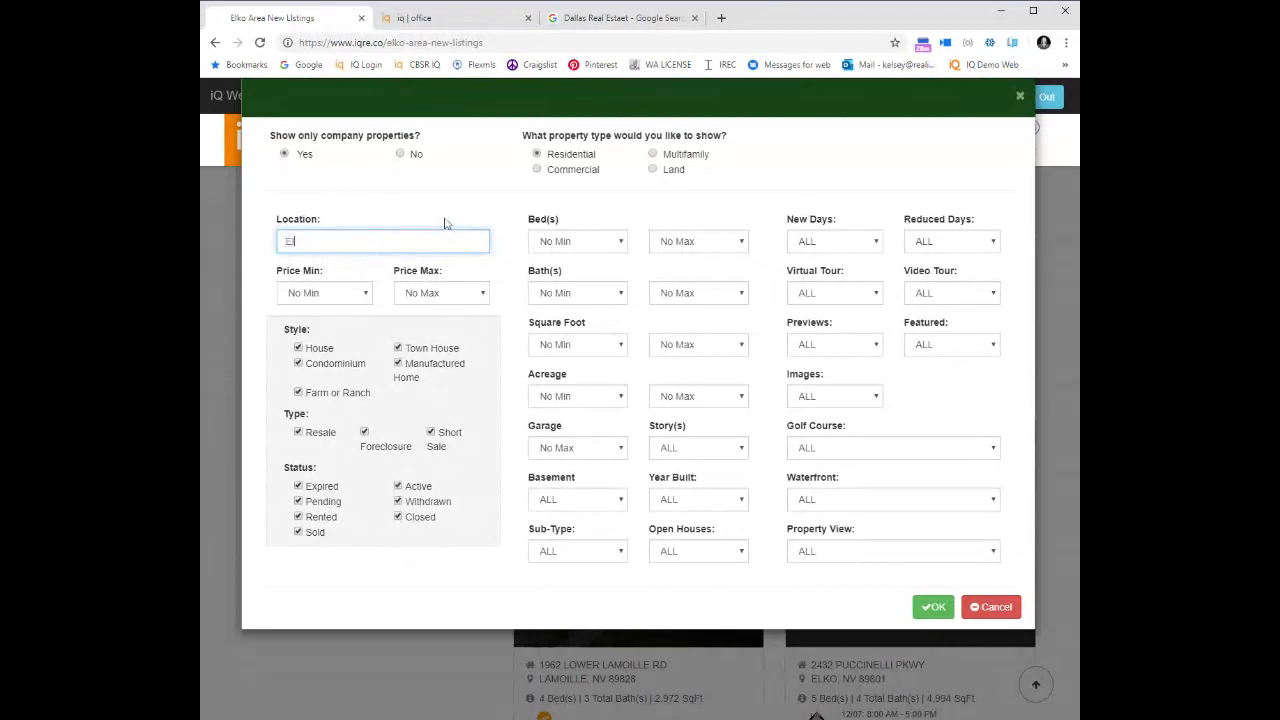
pyautogui.press('Tab')
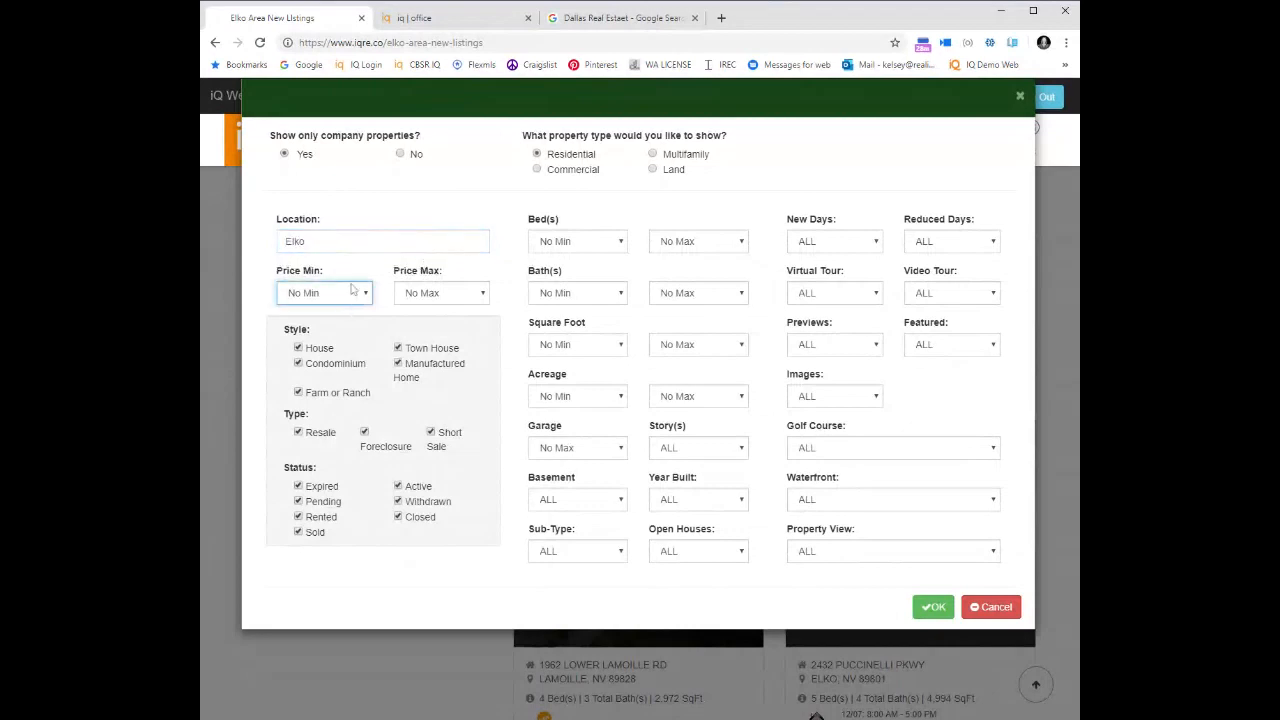
# Step: Set New Days and Reduced Days to within 7 days, and Video Tour to Only With
pyautogui.click(866, 241)
pyautogui.click(855, 258)
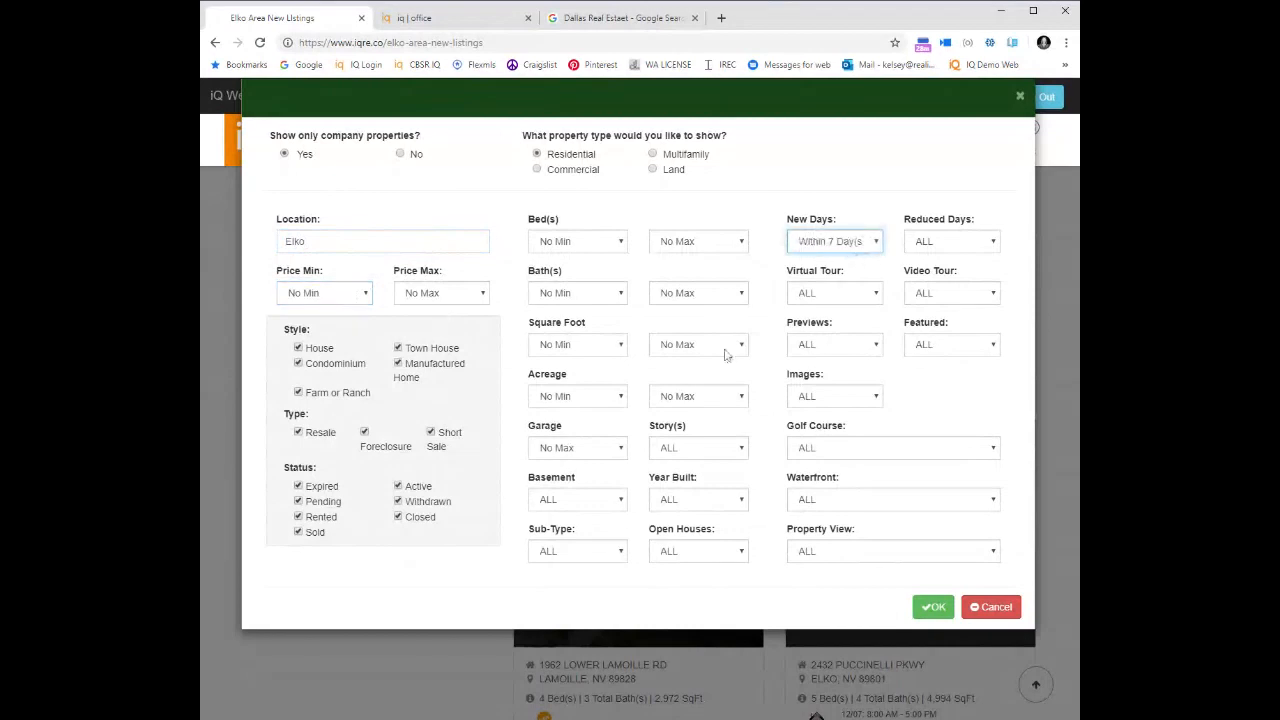
pyautogui.click(953, 246)
pyautogui.click(946, 259)
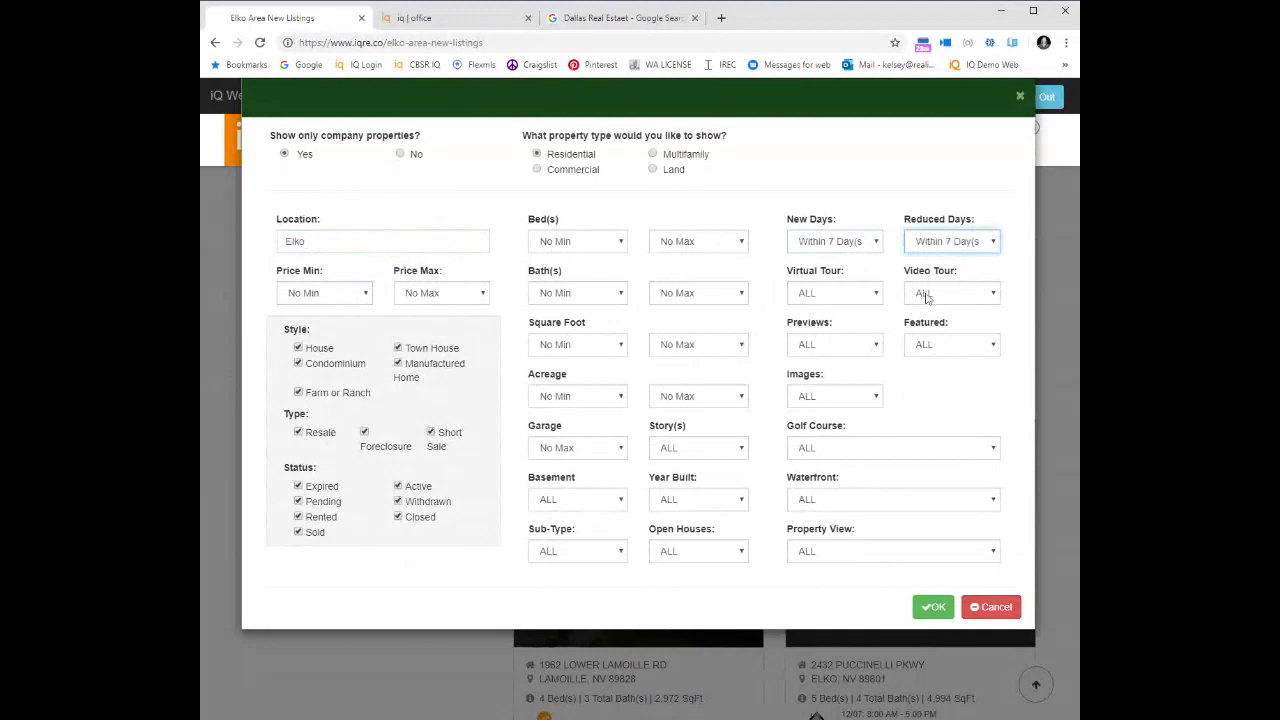
pyautogui.click(842, 297)
pyautogui.click(952, 298)
pyautogui.click(942, 325)
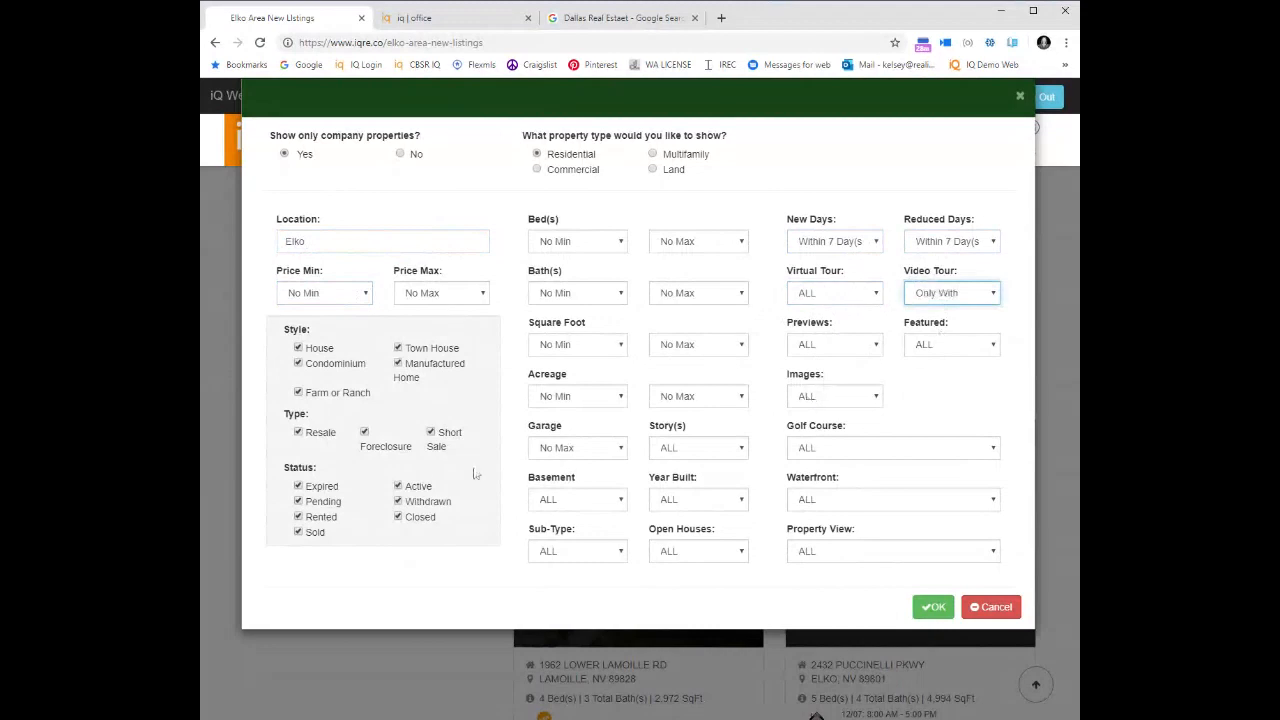
# Step: Exclude the Expired, Pending, Rented, Sold, Withdrawn and Closed statuses, leaving only Active, and apply the listing criteria
pyautogui.click(298, 486)
pyautogui.click(298, 501)
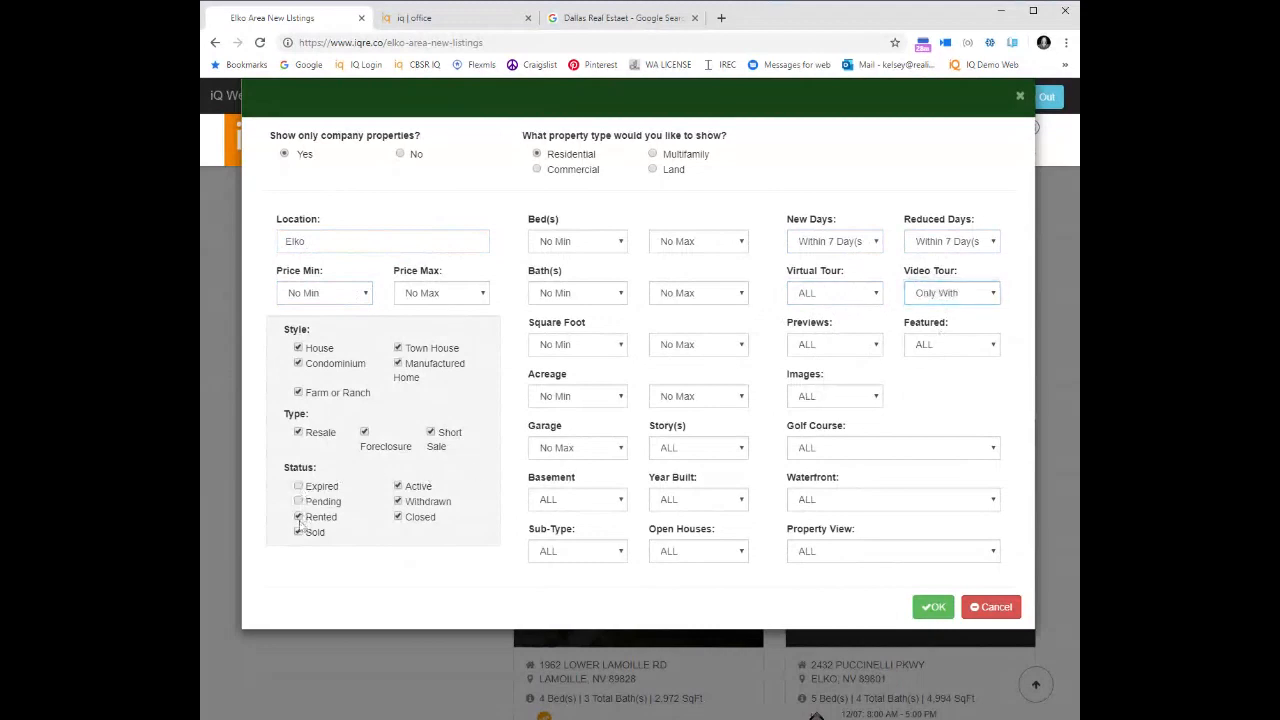
pyautogui.click(298, 532)
pyautogui.click(298, 517)
pyautogui.click(398, 501)
pyautogui.click(399, 516)
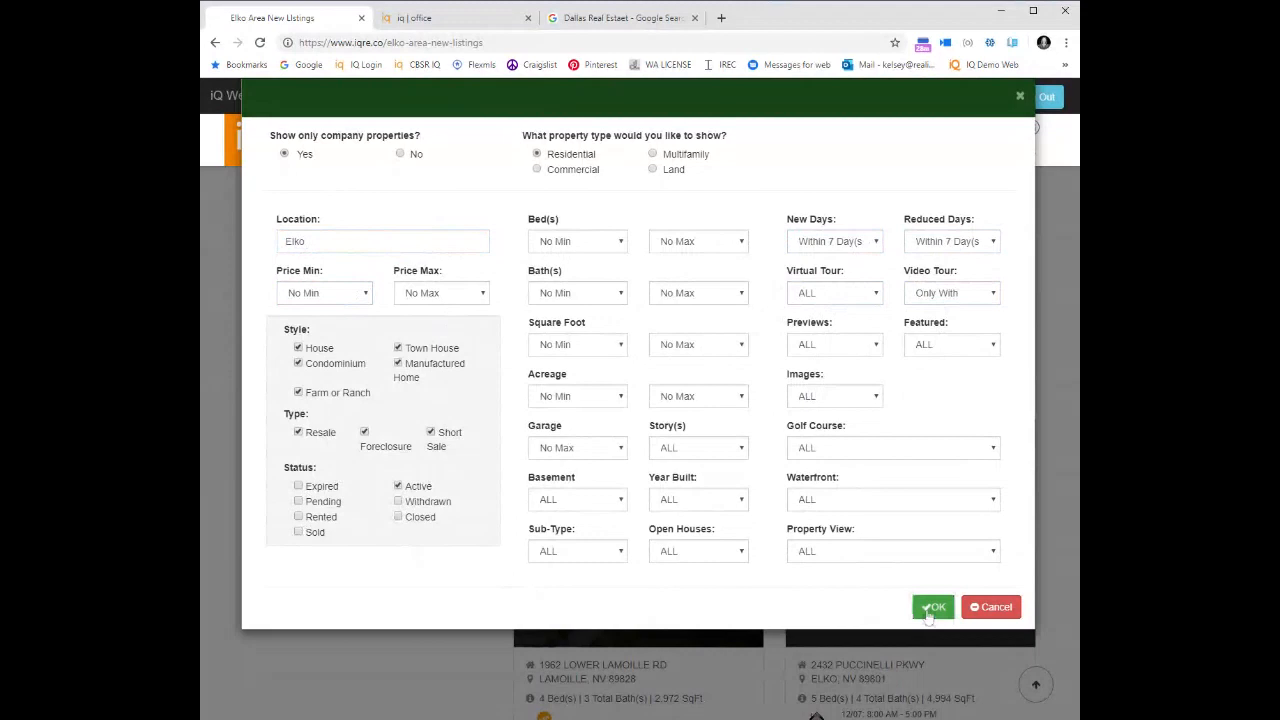
pyautogui.click(931, 608)
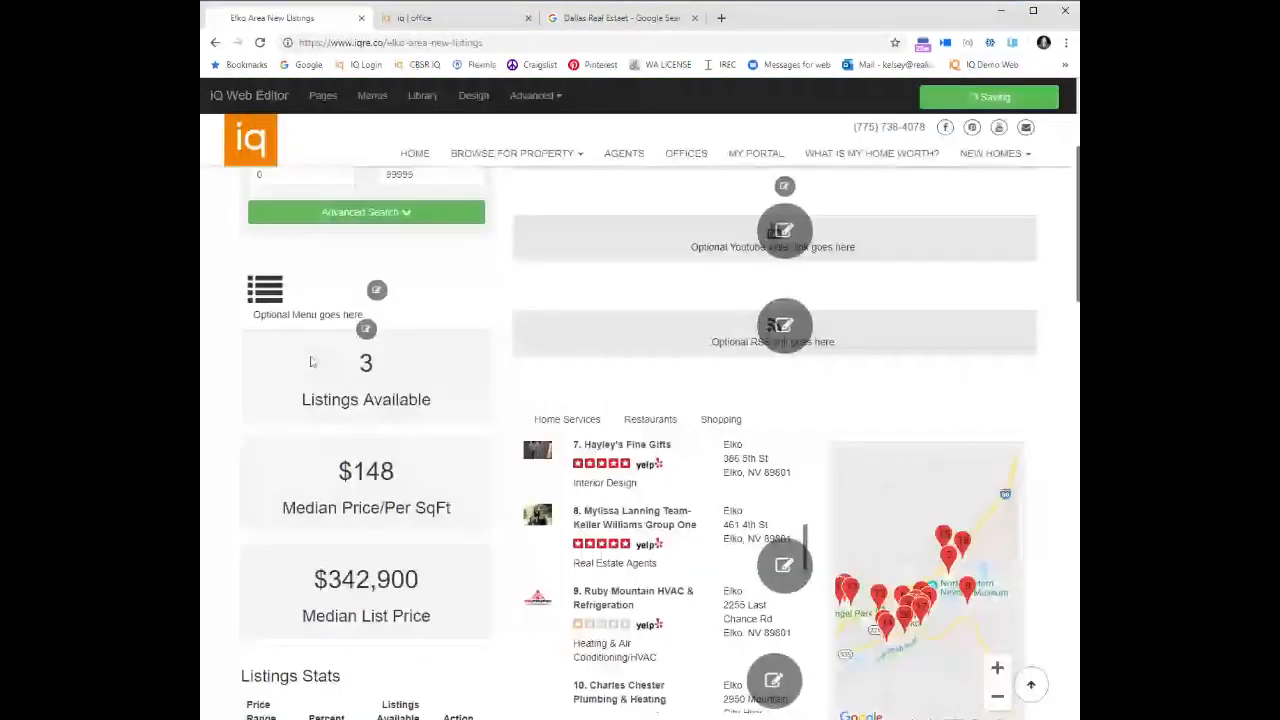
# Step: Examine the listing stats and the filtered property listings on the Elko Area New Listings page
pyautogui.scroll(-3, 310, 362)
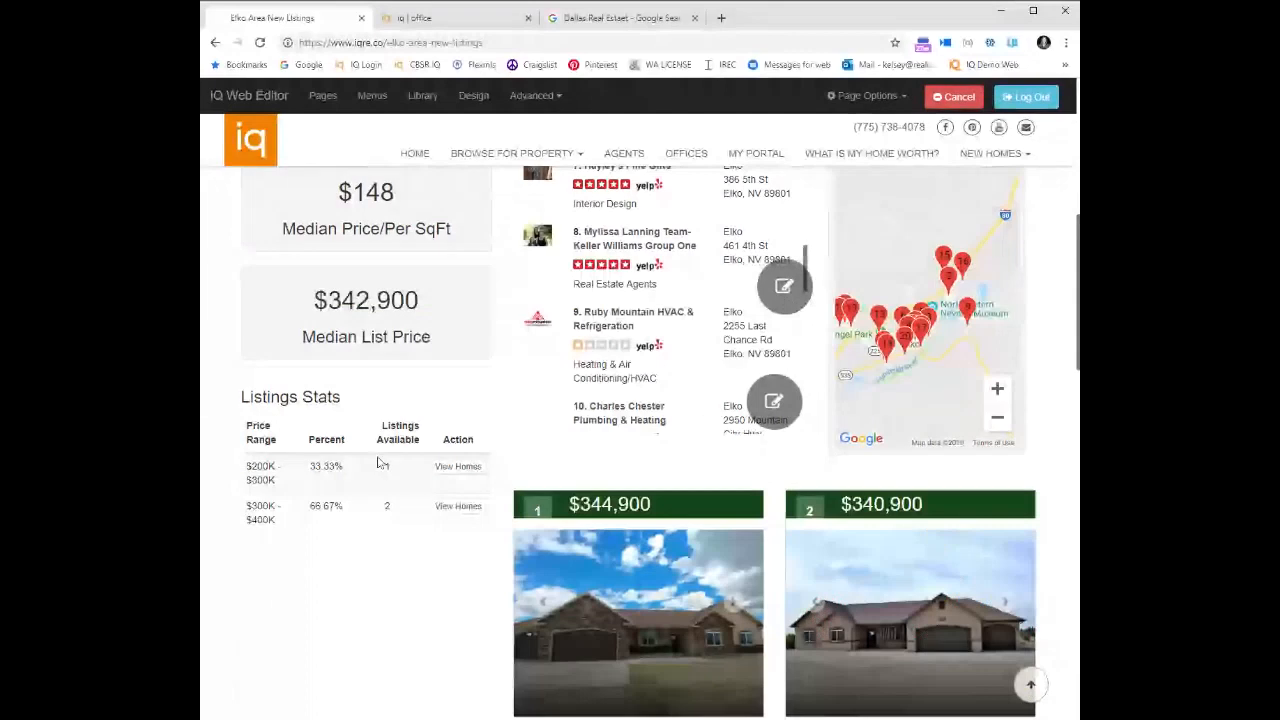
pyautogui.scroll(-3, 718, 625)
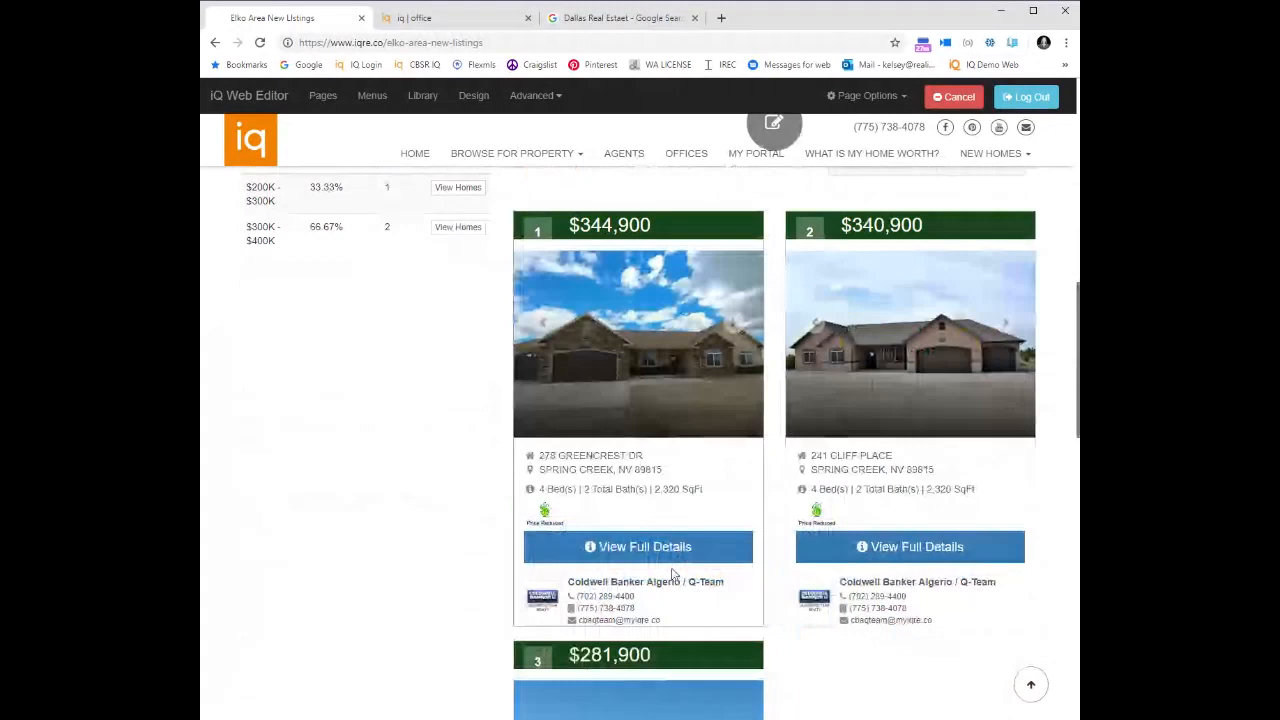
pyautogui.scroll(4, 673, 573)
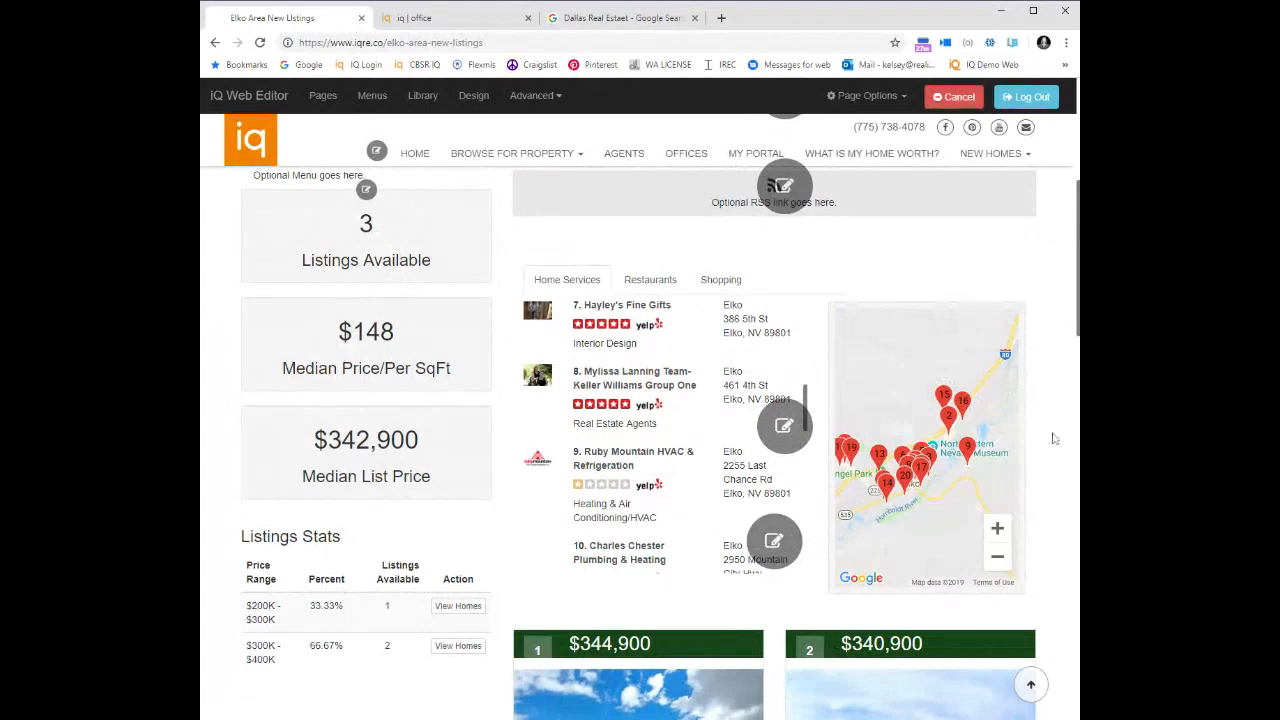
pyautogui.scroll(4, 1053, 438)
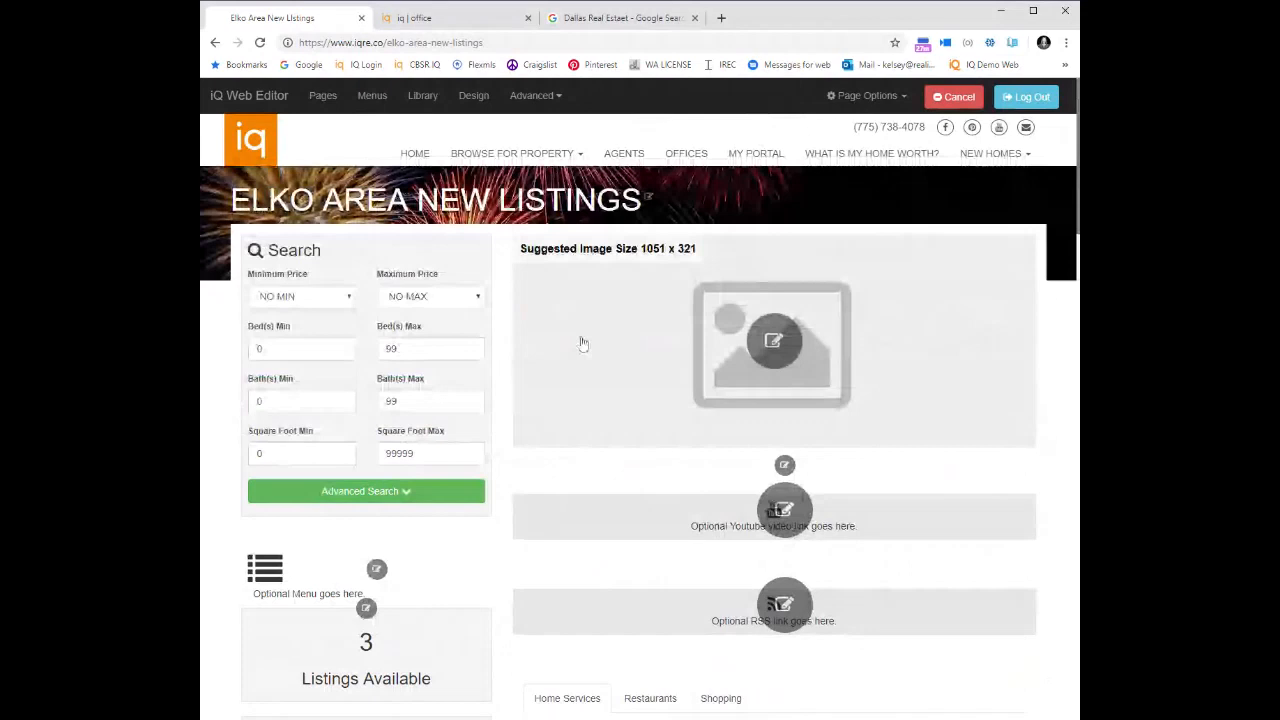
# Step: Check the list of custom pages in the Page Manager, then view the entries of the site menu
pyautogui.click(323, 100)
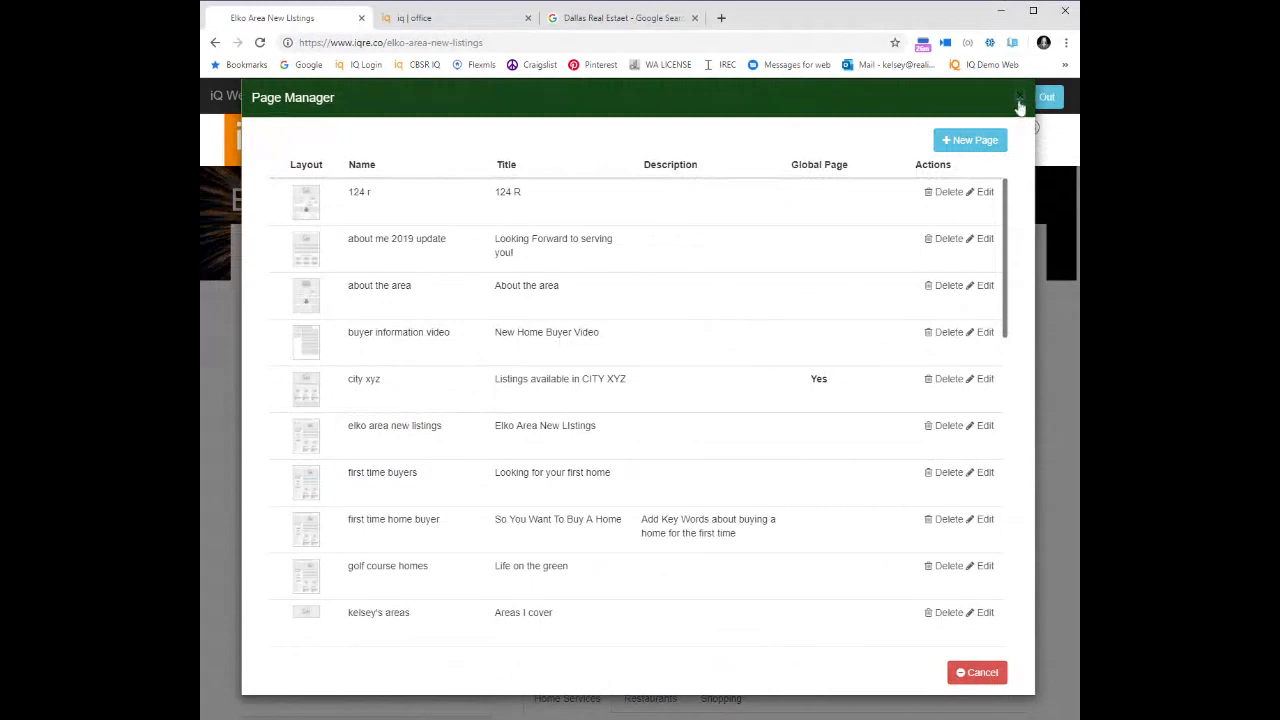
pyautogui.click(1018, 98)
pyautogui.moveTo(512, 153)
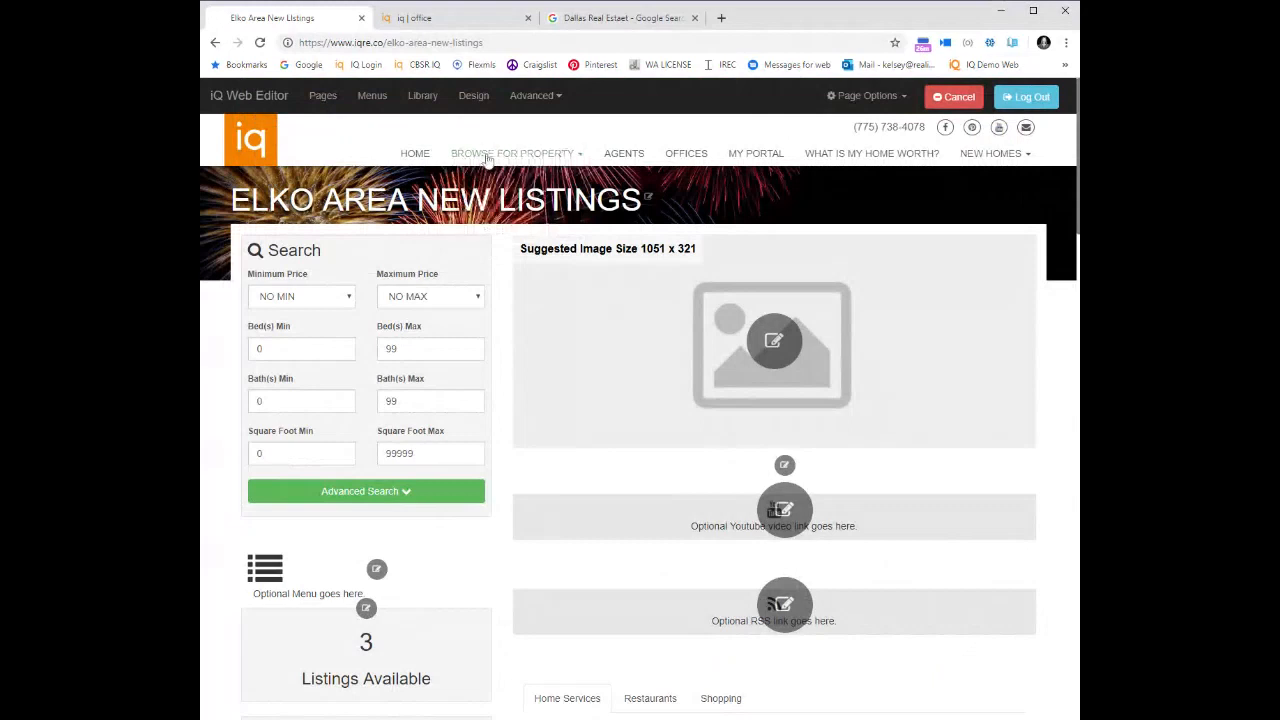
pyautogui.click(387, 103)
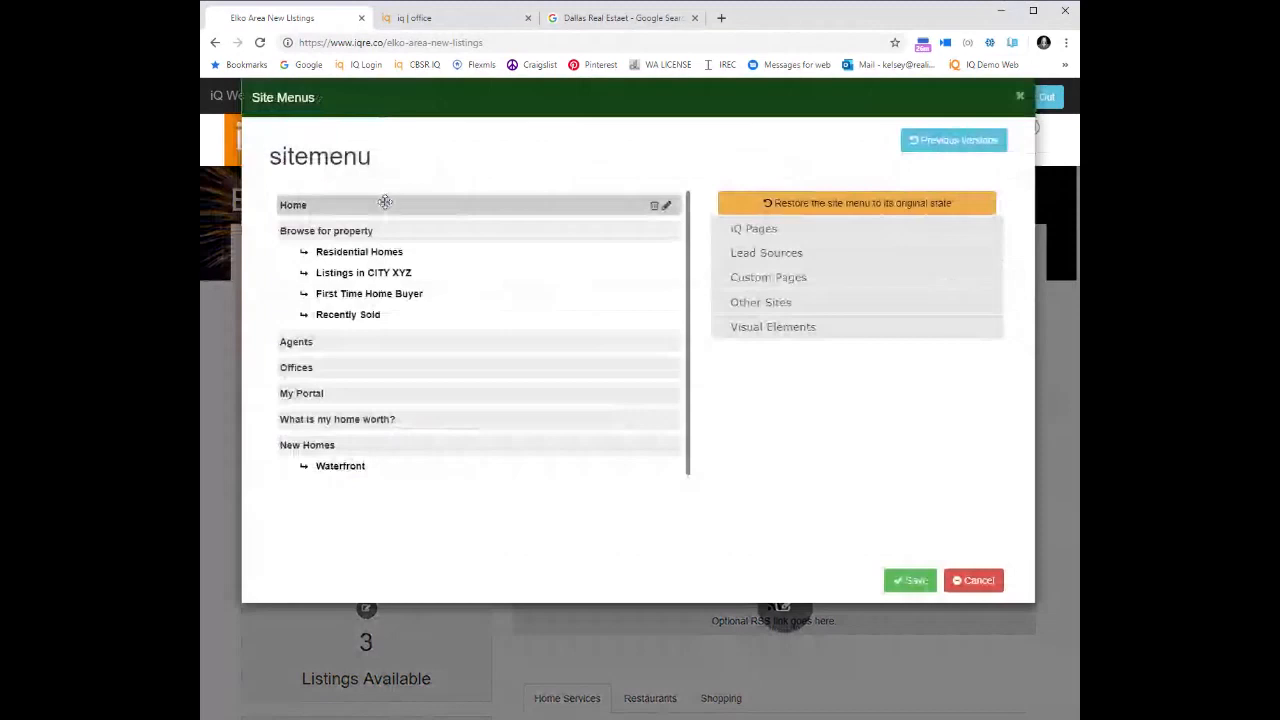
pyautogui.press('Escape')
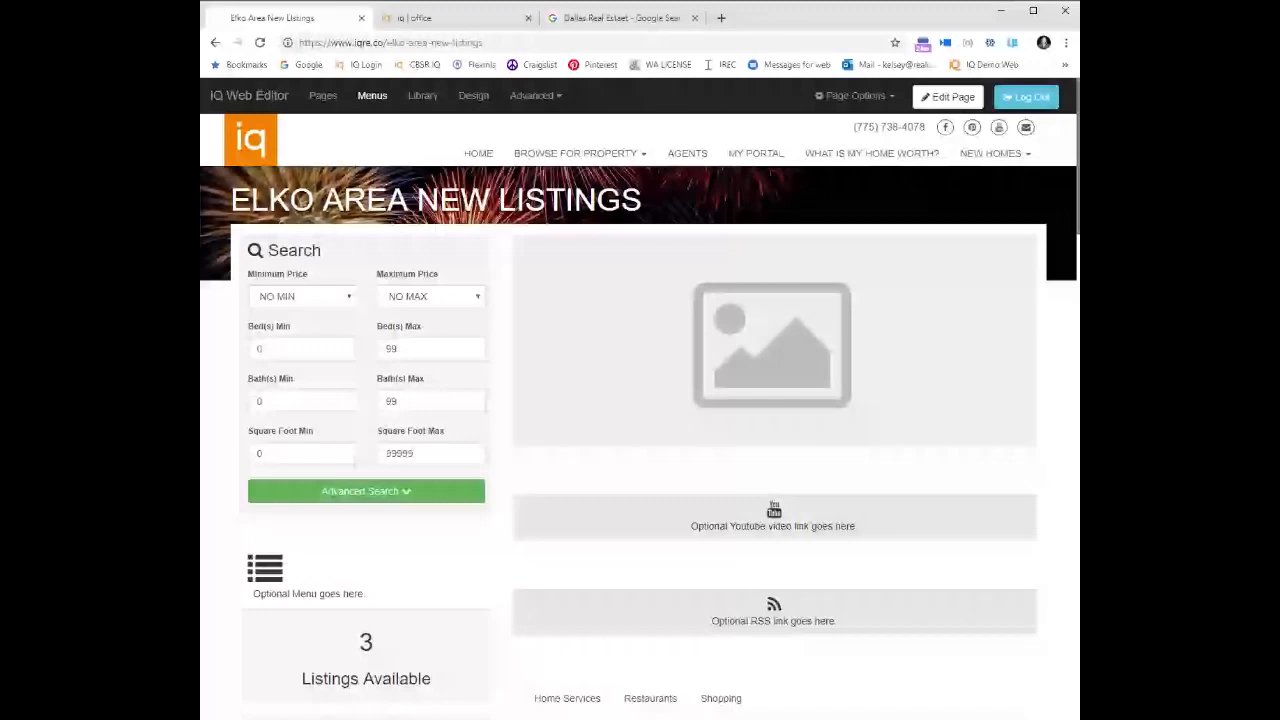
# Step: Bookmark the "Listings for sale" page in the browser and select its web address
pyautogui.click(350, 43)
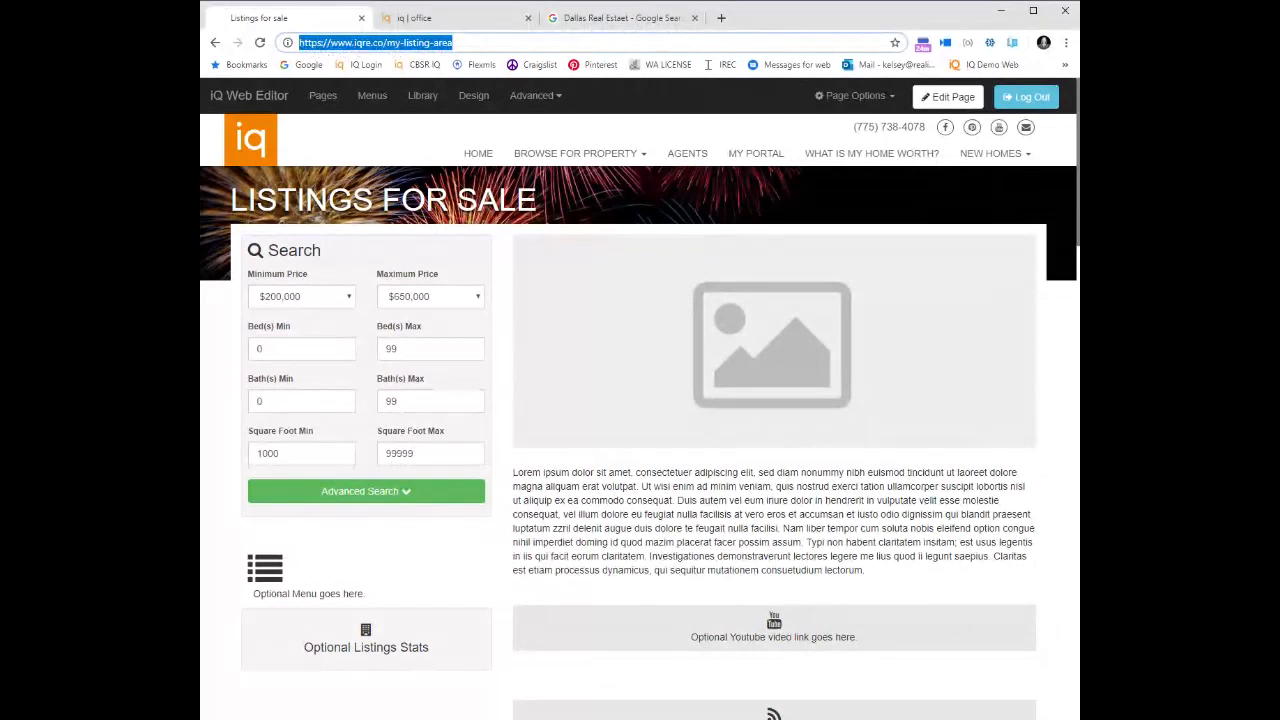
pyautogui.click(896, 44)
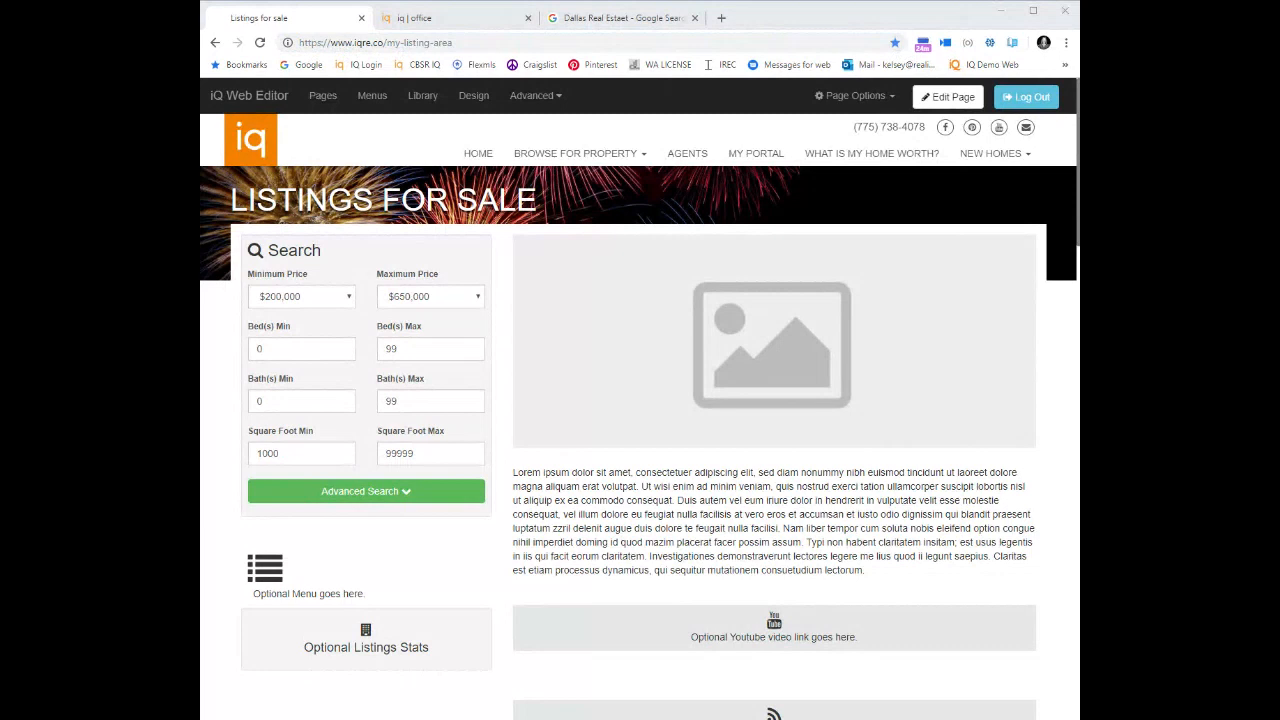
pyautogui.click(566, 42)
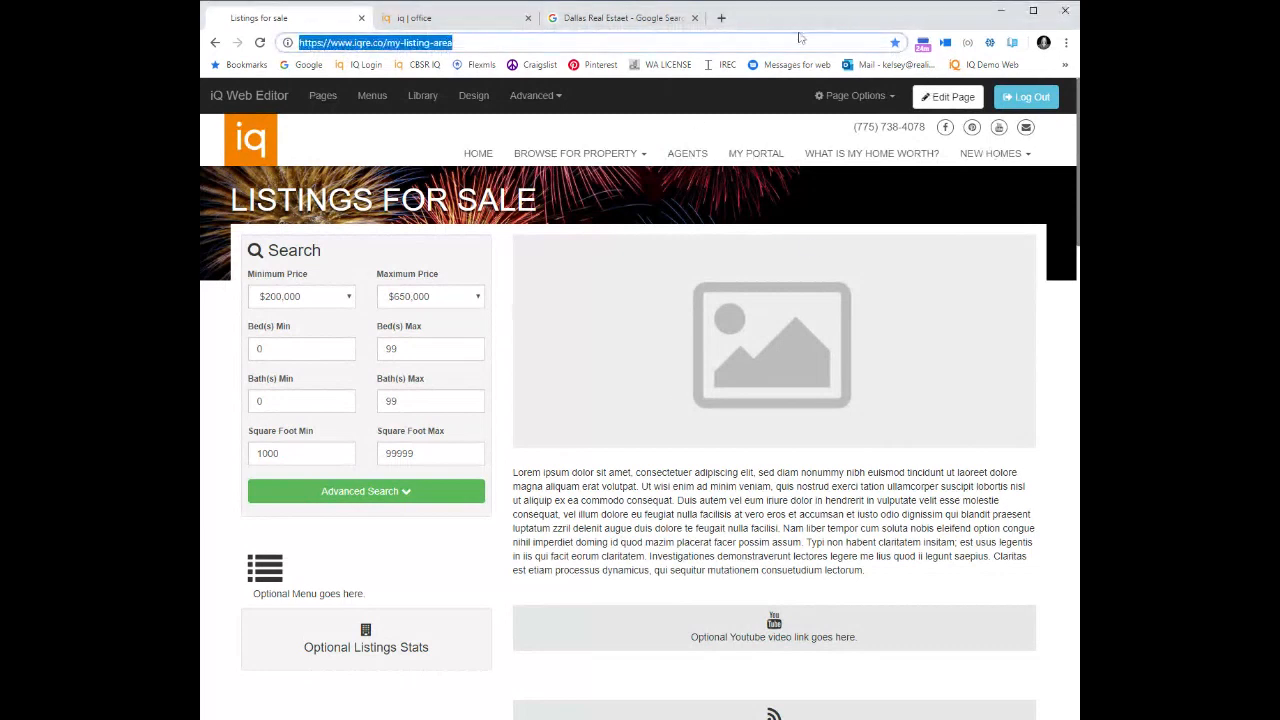
# Step: Open the "recently sold" page from the list of custom pages
pyautogui.click(328, 108)
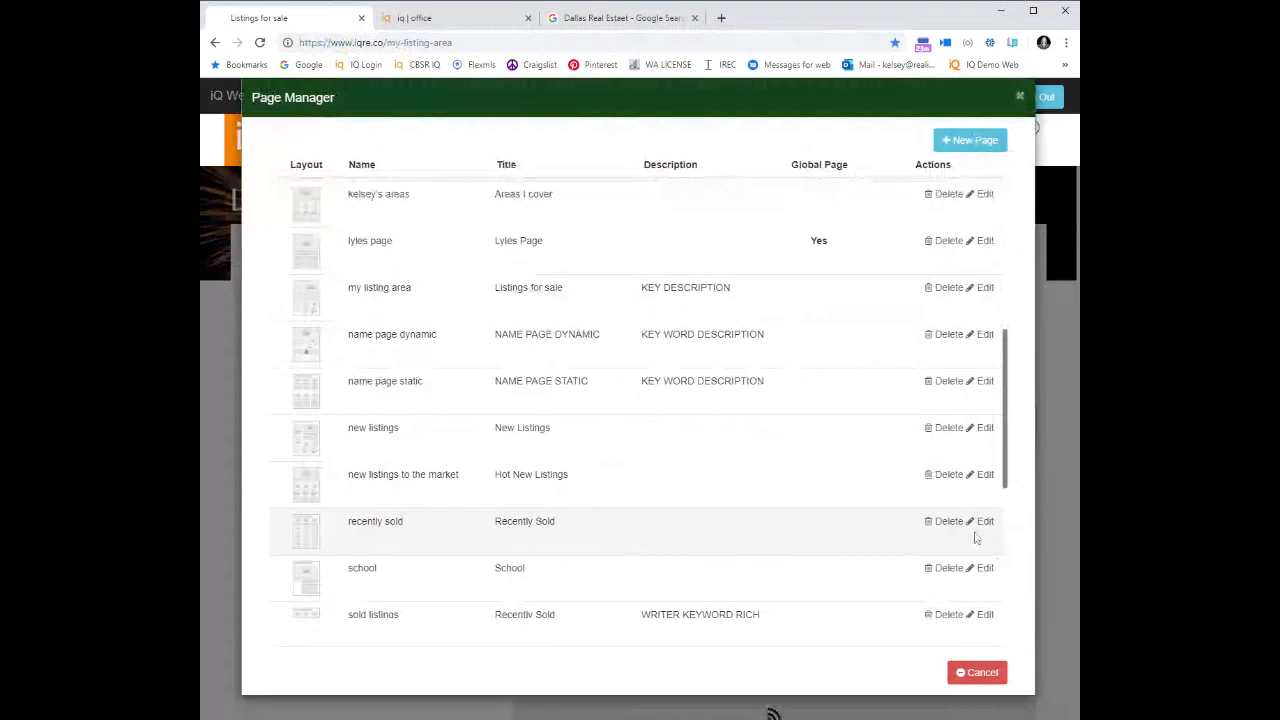
pyautogui.click(977, 538)
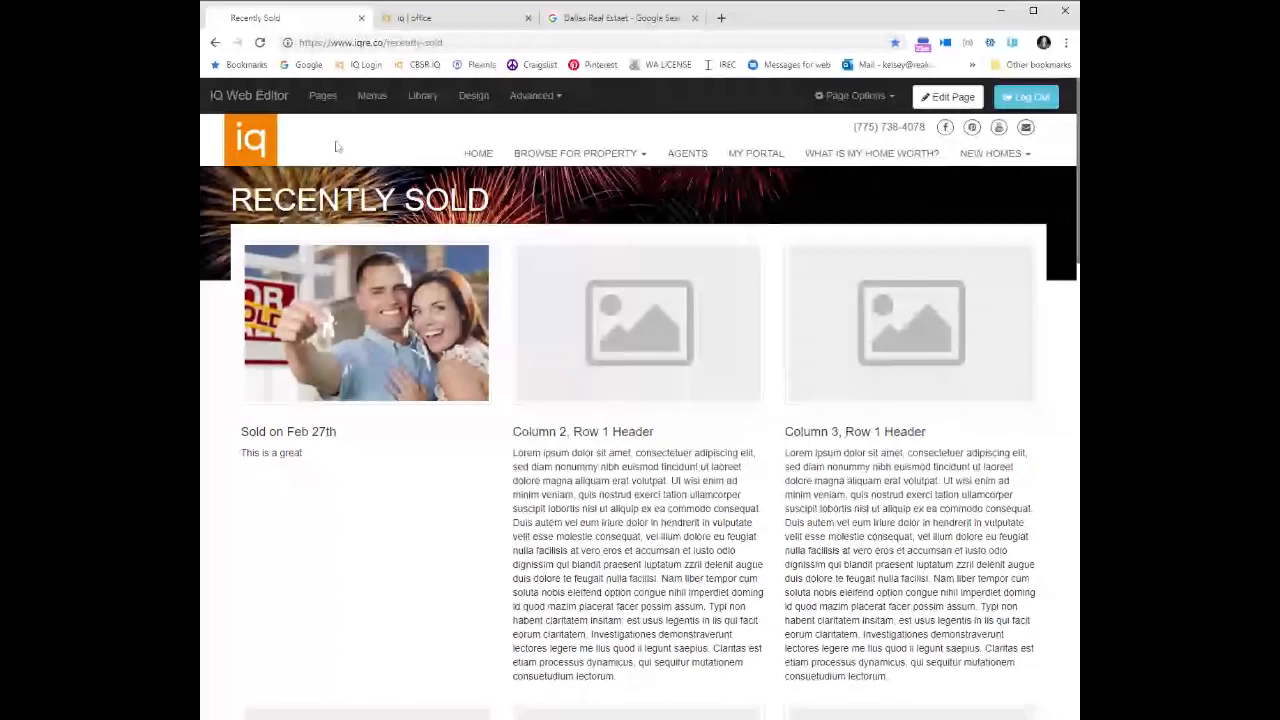
# Step: Alter the "recently-sold" part of the page's web address in the browser and load the changed address
pyautogui.moveTo(390, 43); pyautogui.dragTo(451, 43)
pyautogui.moveTo(451, 43); pyautogui.dragTo(430, 43)
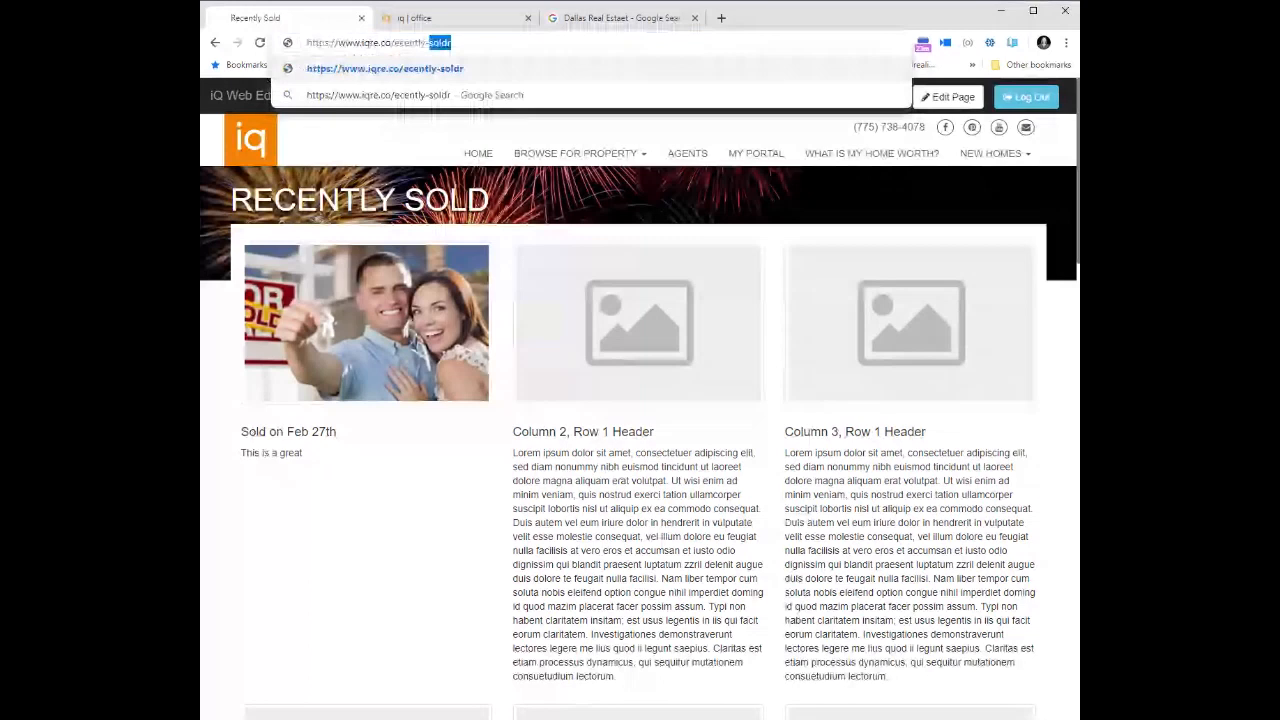
pyautogui.press('Return')
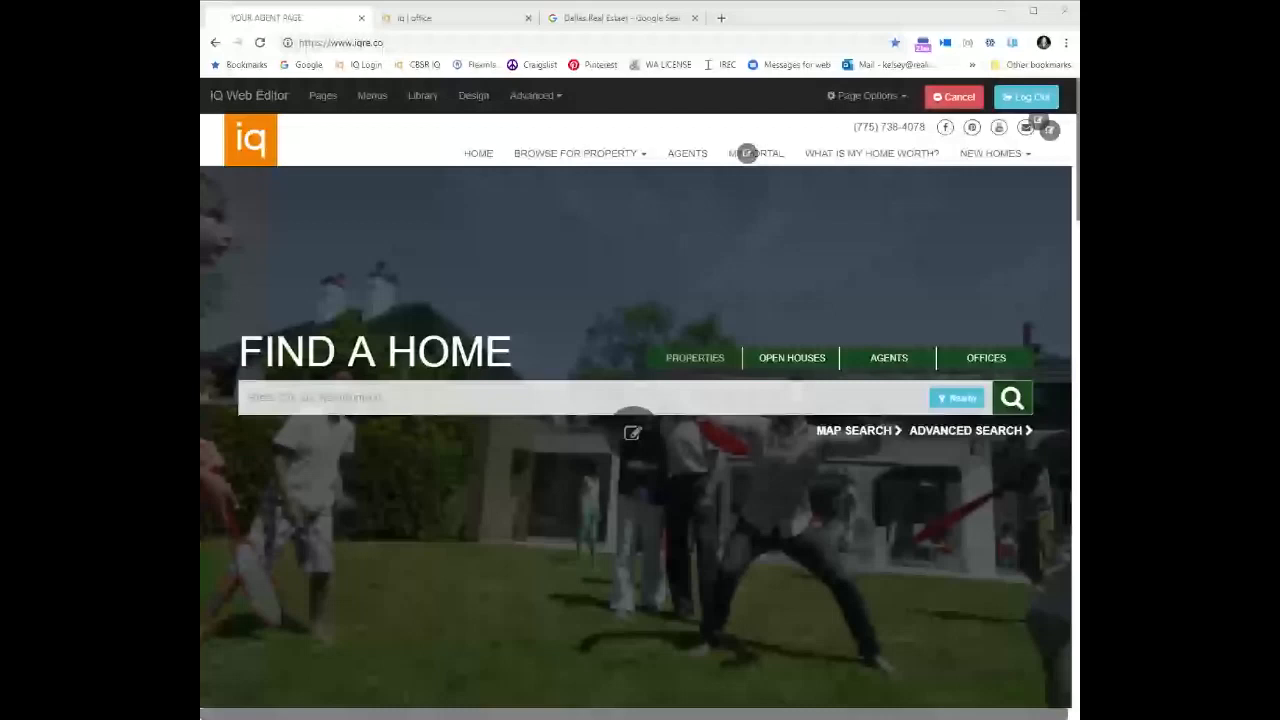
# Step: Open the iQ web login from the homepage footer and log in to the web editor
pyautogui.click(747, 153)
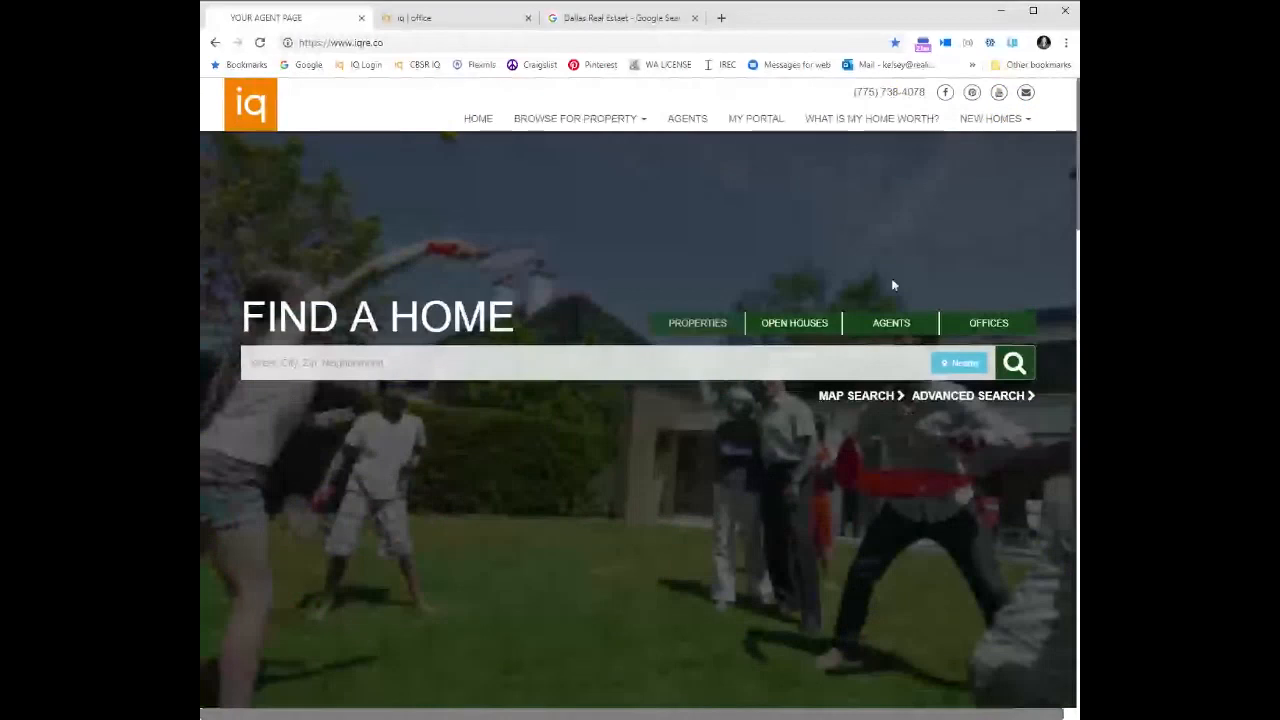
pyautogui.scroll(-20, 783, 567)
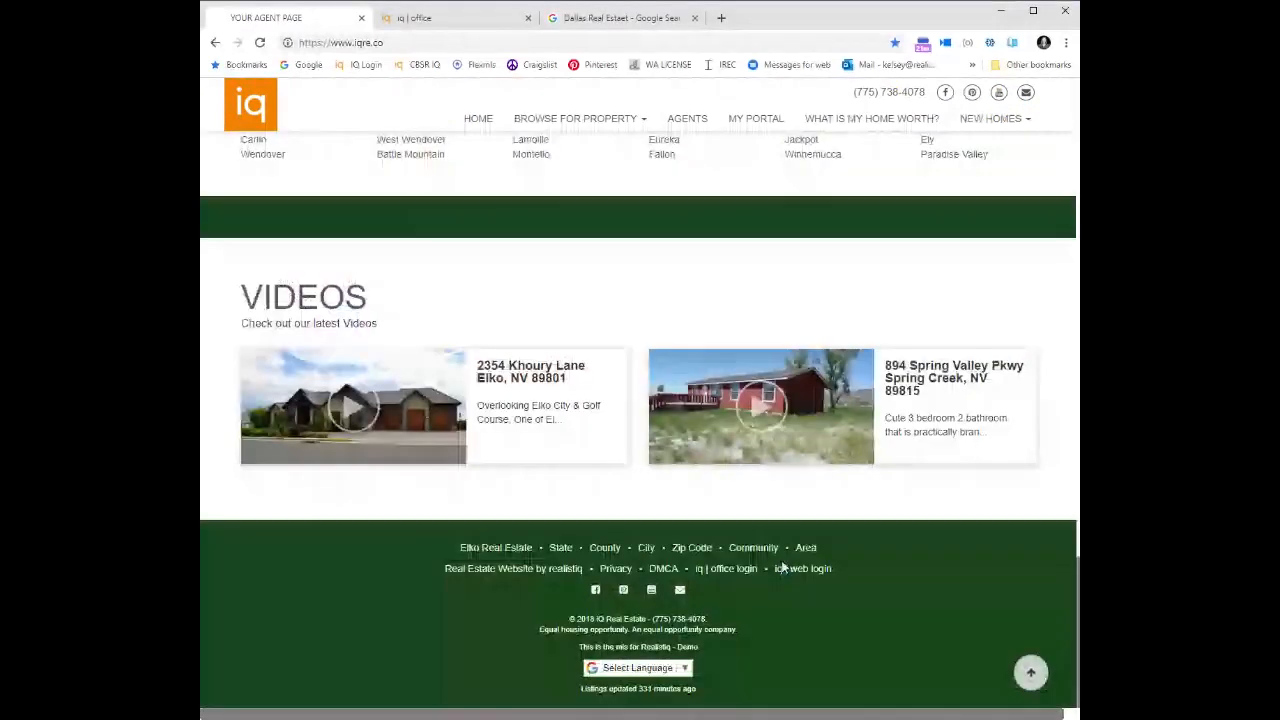
pyautogui.click(783, 568)
pyautogui.click(792, 416)
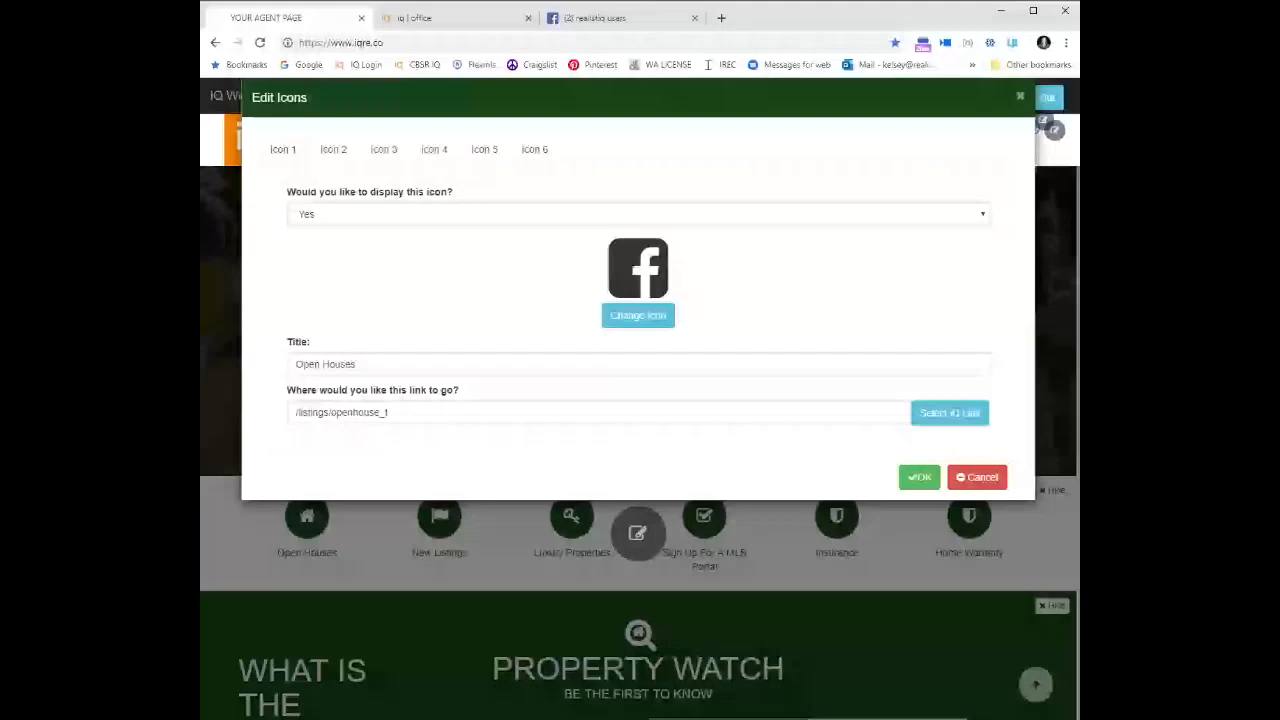
# Step: Link Icon 1 to the realistiq users Facebook group's web address and edit its title to read "Let's get social"
pyautogui.click(945, 412)
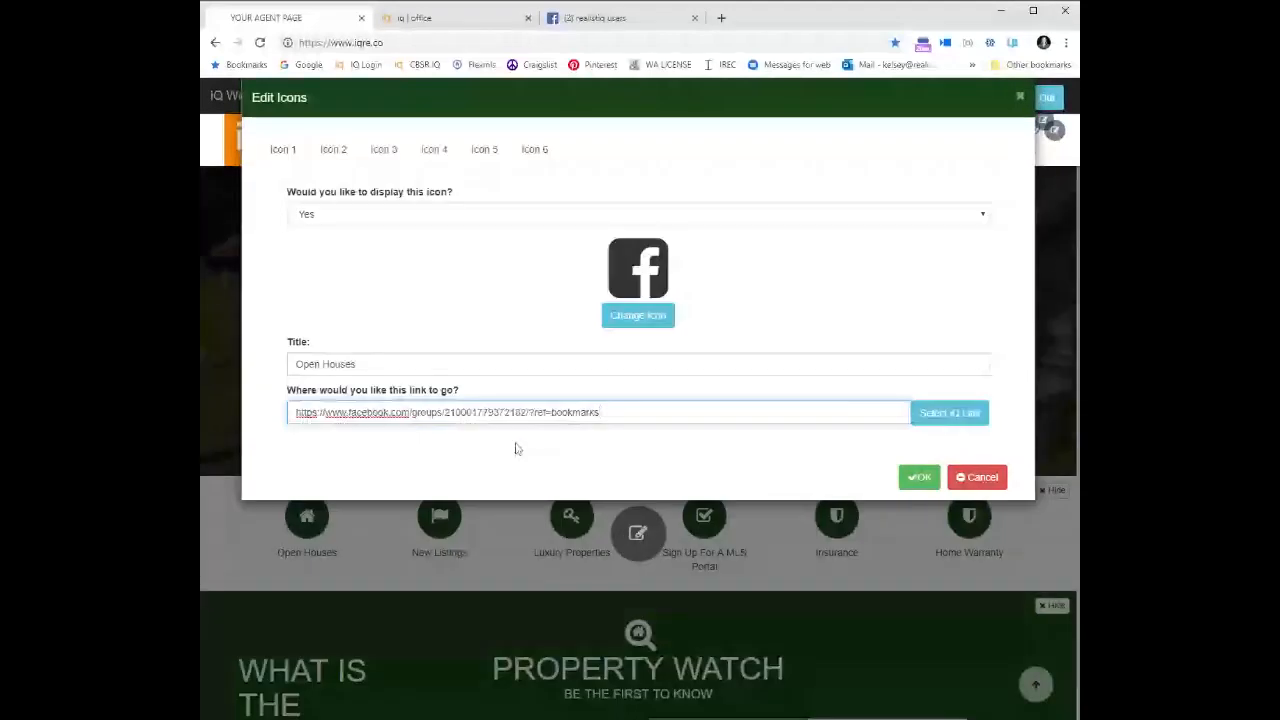
pyautogui.hotkey('shift', 'Tab')
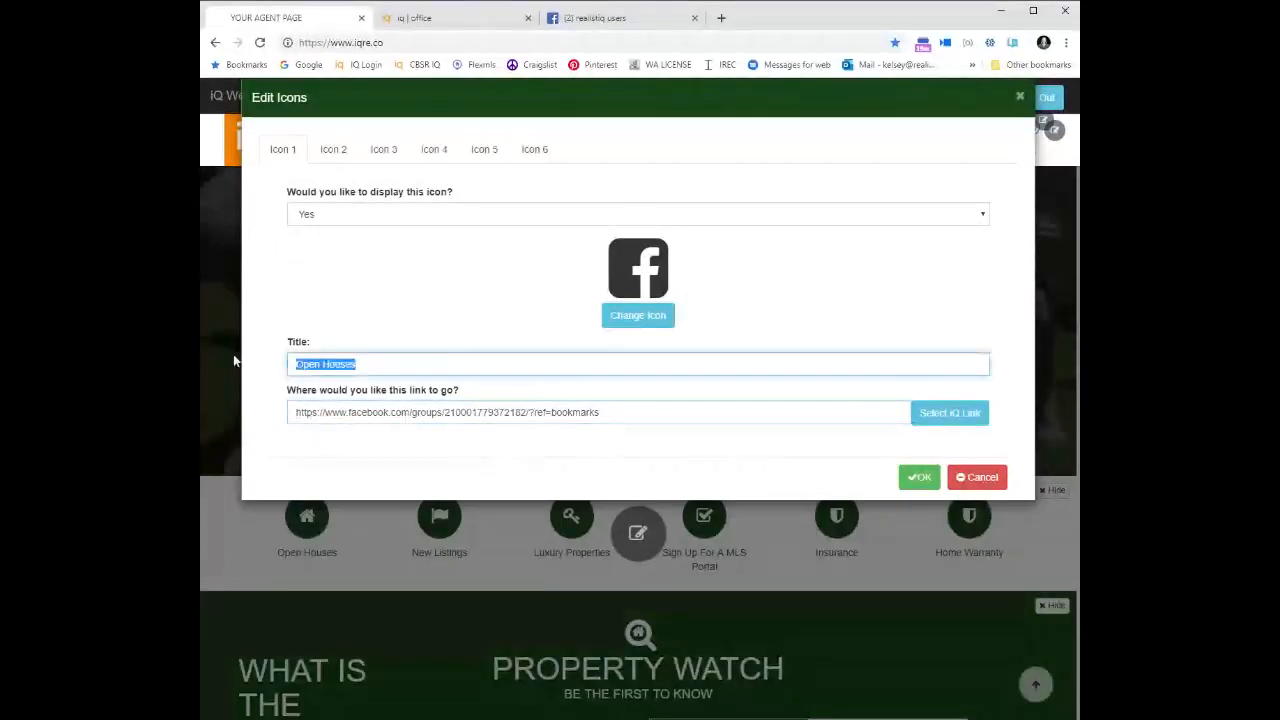
pyautogui.press('BackSpace')
pyautogui.write('L')
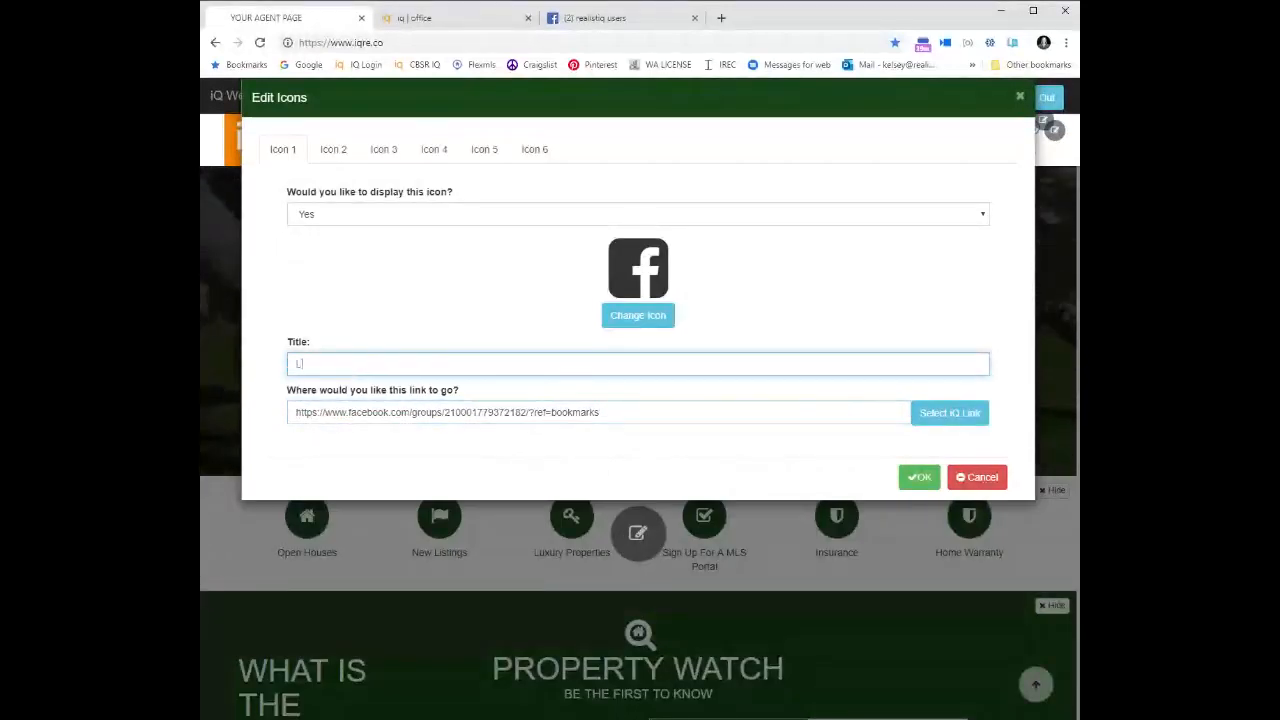
pyautogui.write("et's get social")
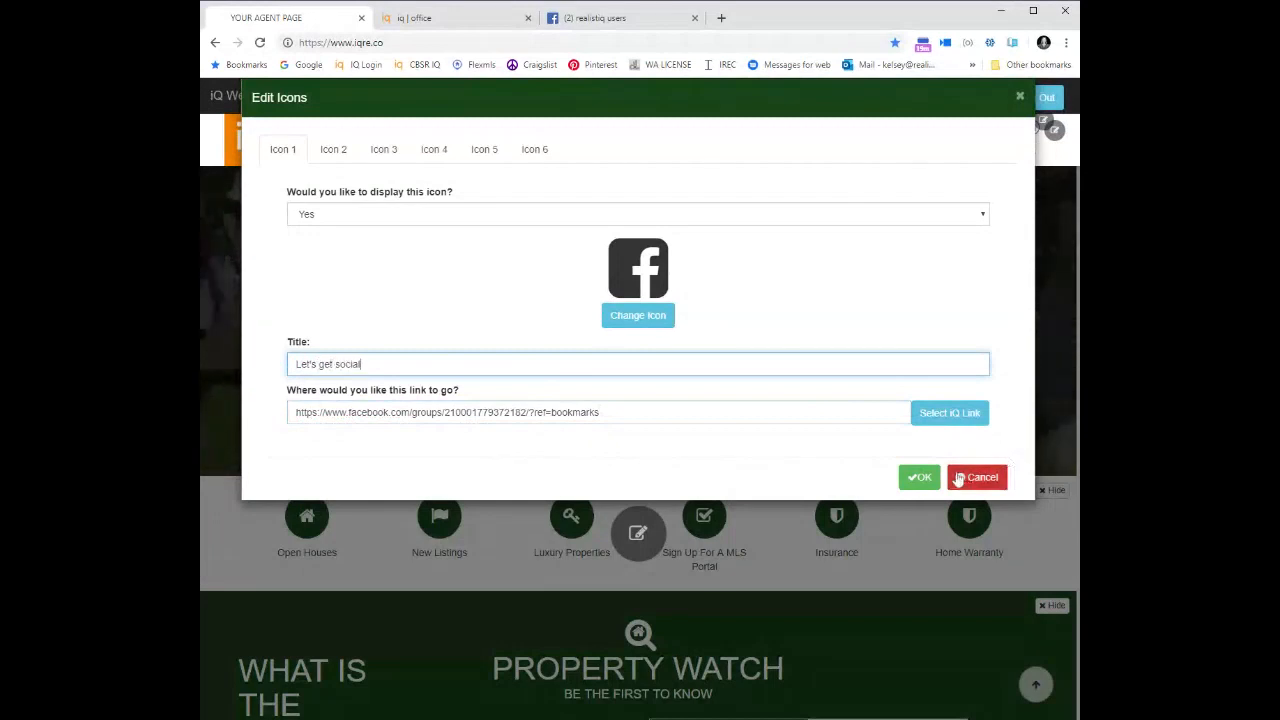
pyautogui.click(919, 477)
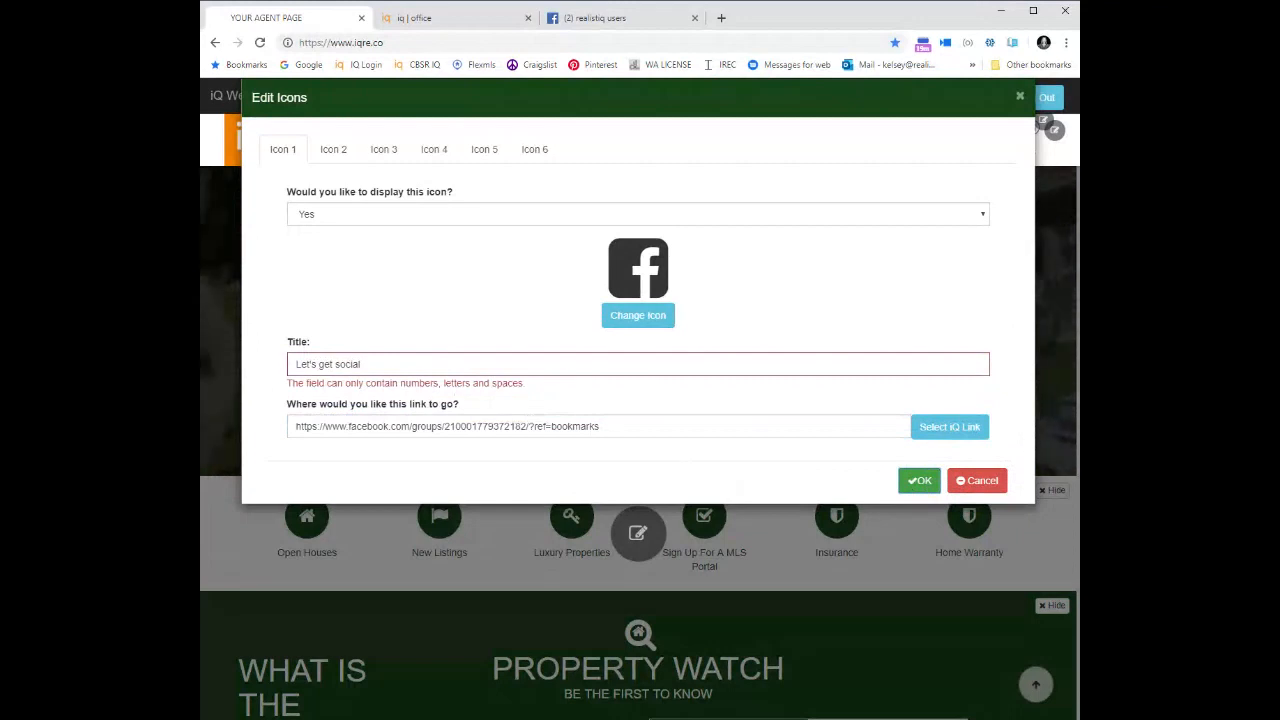
pyautogui.click(310, 364)
pyautogui.press('BackSpace')
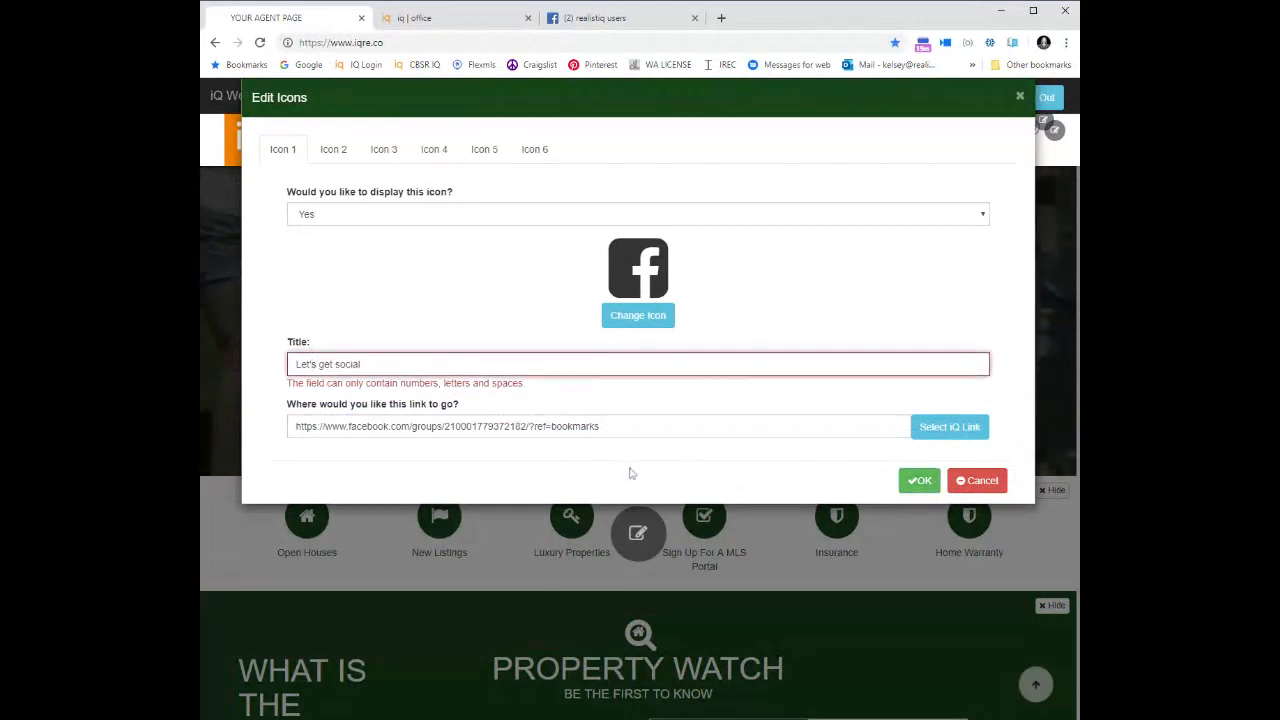
# Step: Change the symbol of Icon 2, the New Listings icon, to a solid star
pyautogui.click(333, 149)
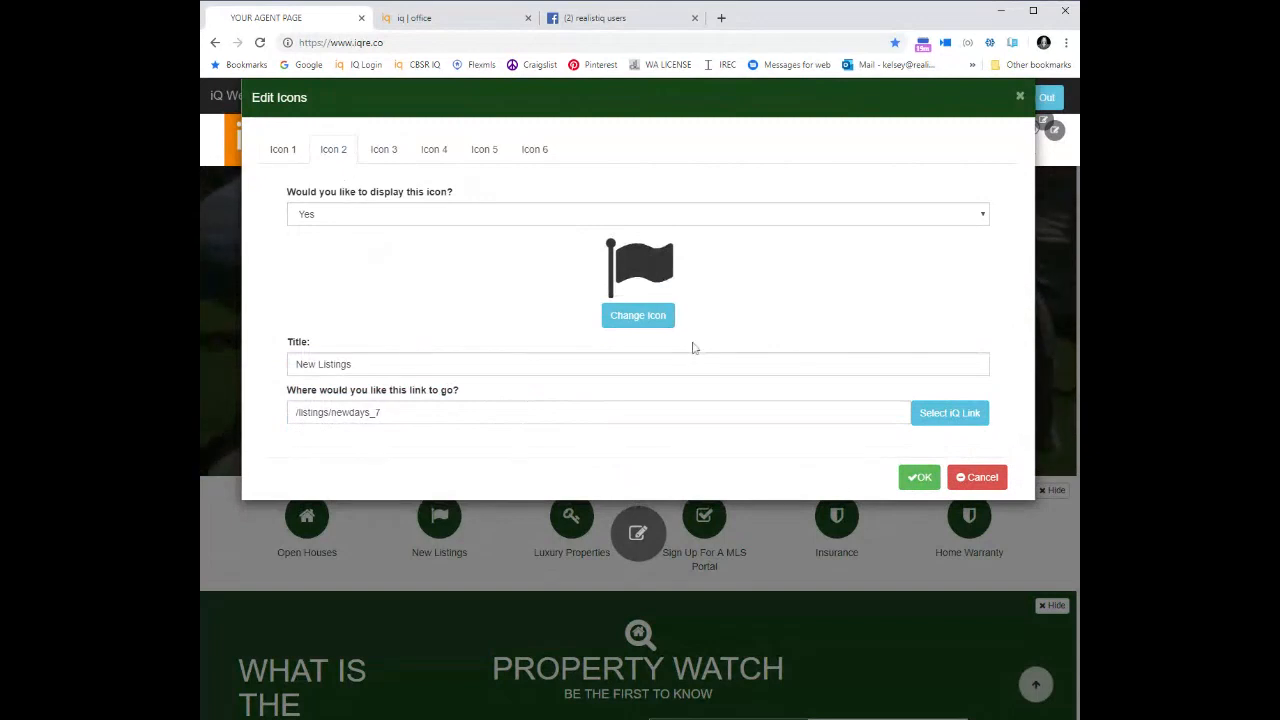
pyautogui.click(638, 315)
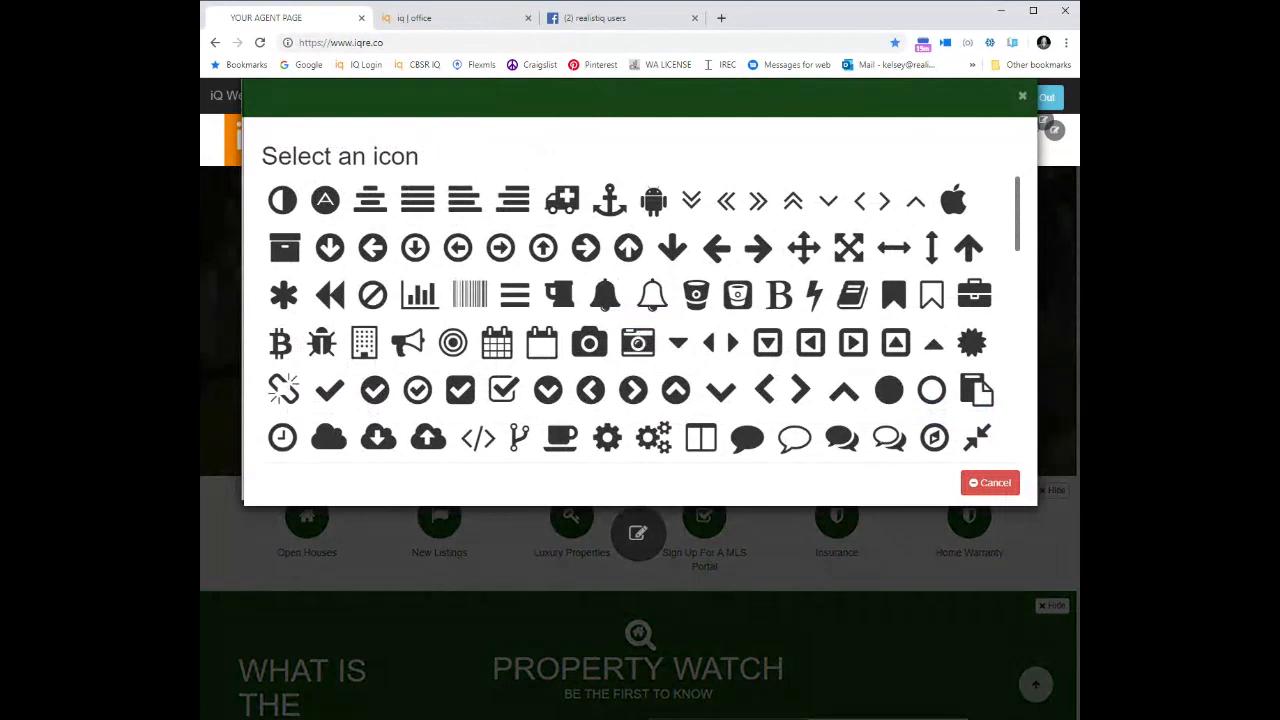
pyautogui.scroll(-10, 640, 340)
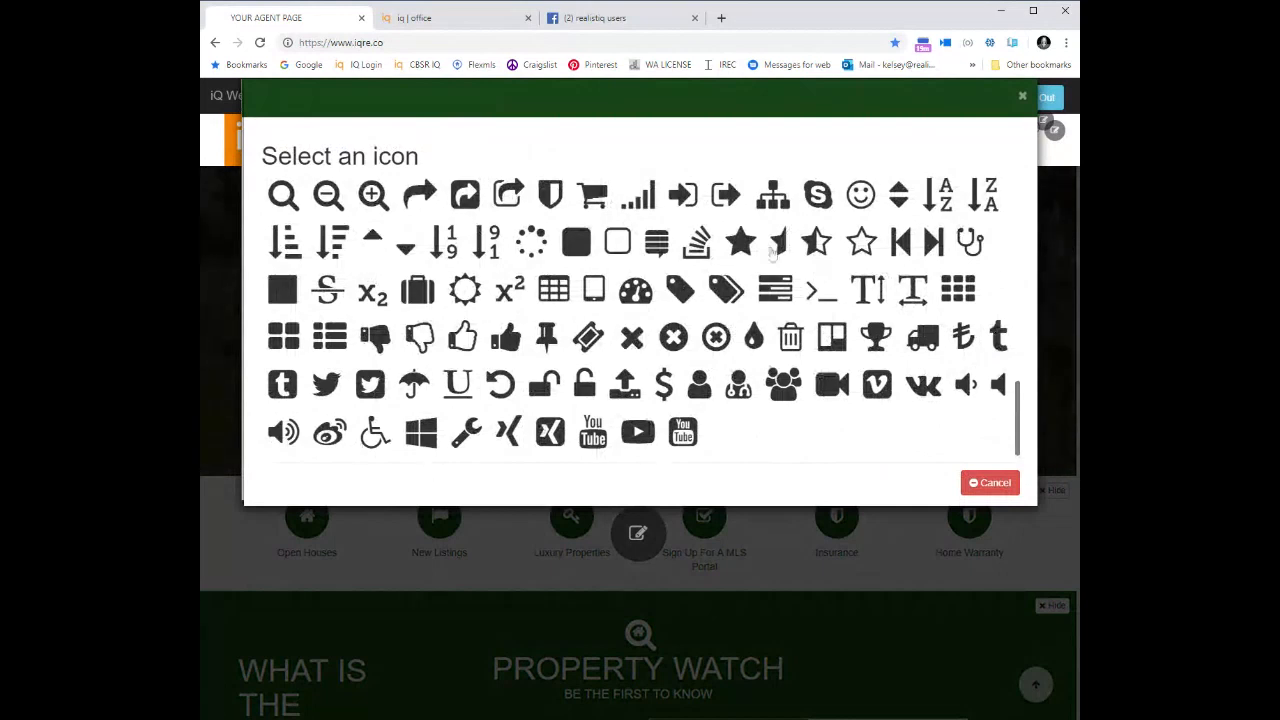
pyautogui.click(741, 242)
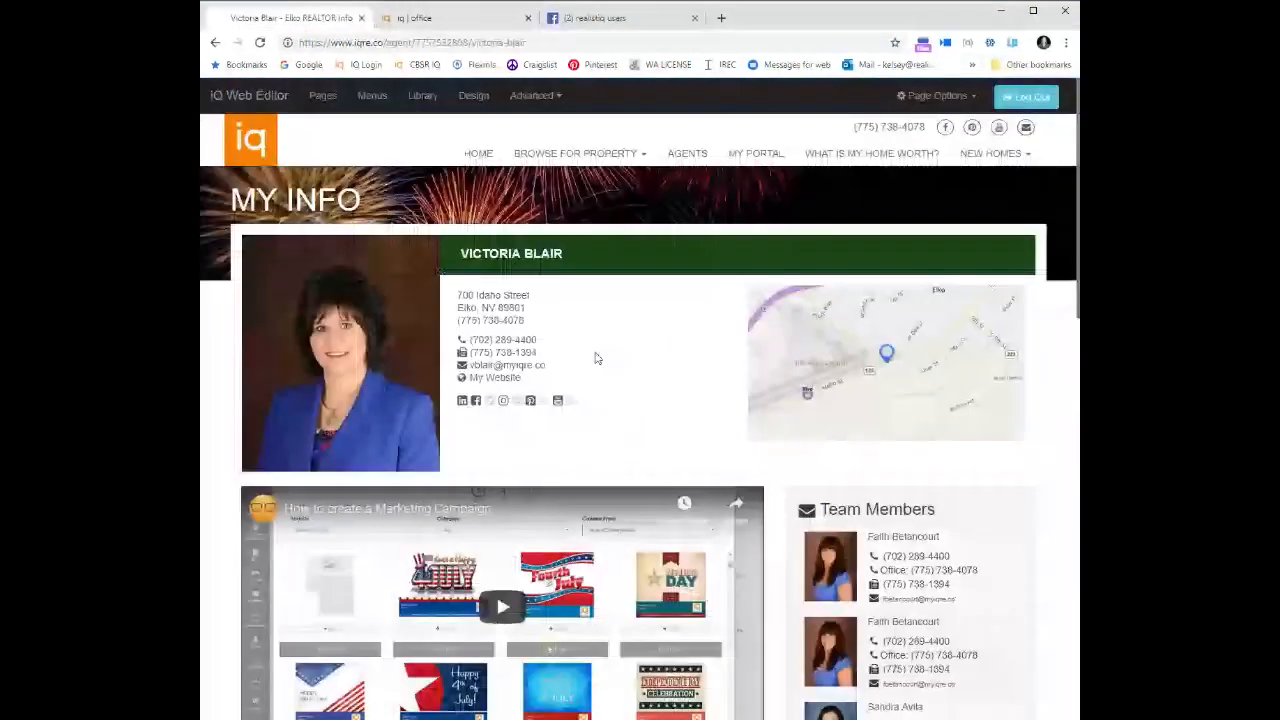
# Step: Switch to iq office, open the account's own profile and clear its Video Profile URL
pyautogui.click(440, 20)
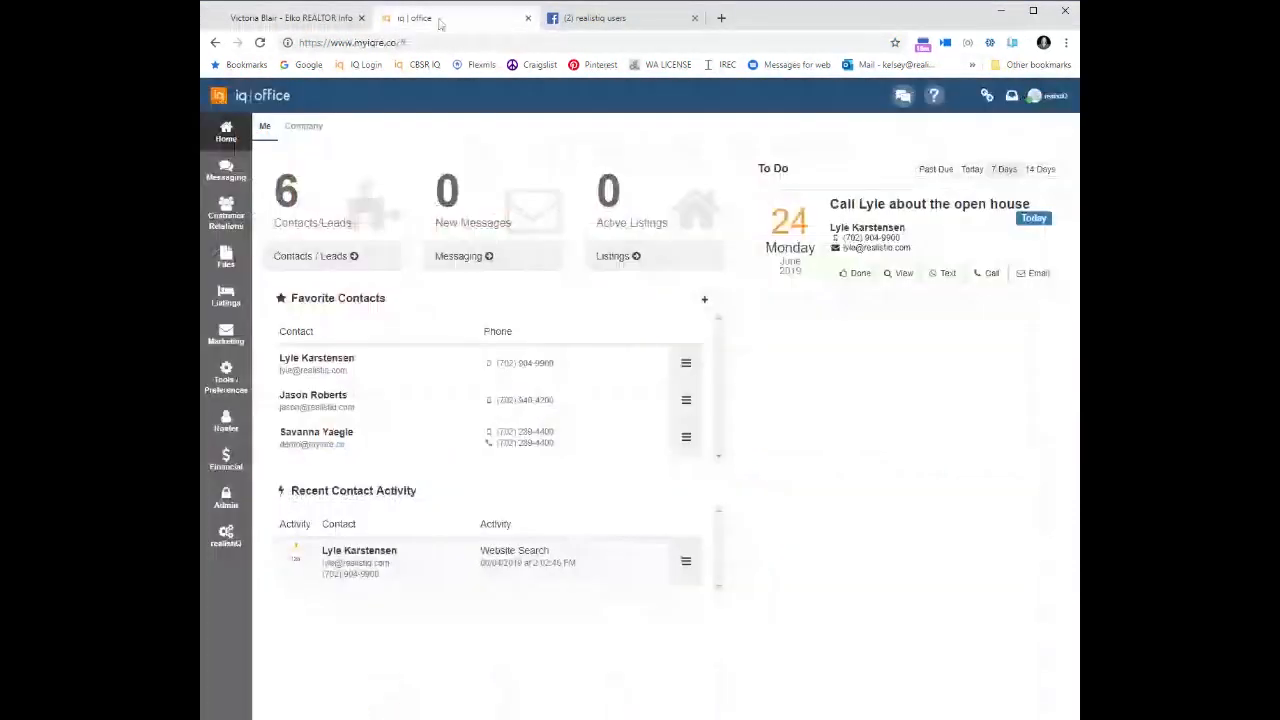
pyautogui.click(1040, 95)
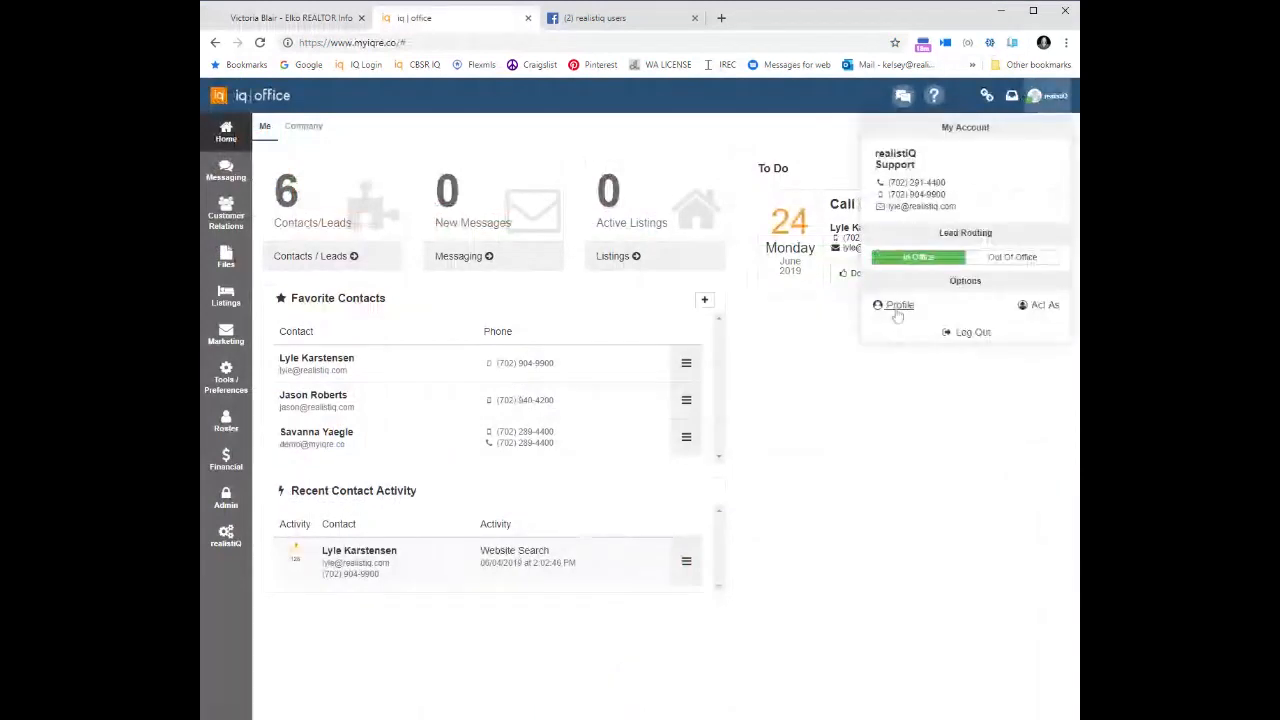
pyautogui.click(897, 306)
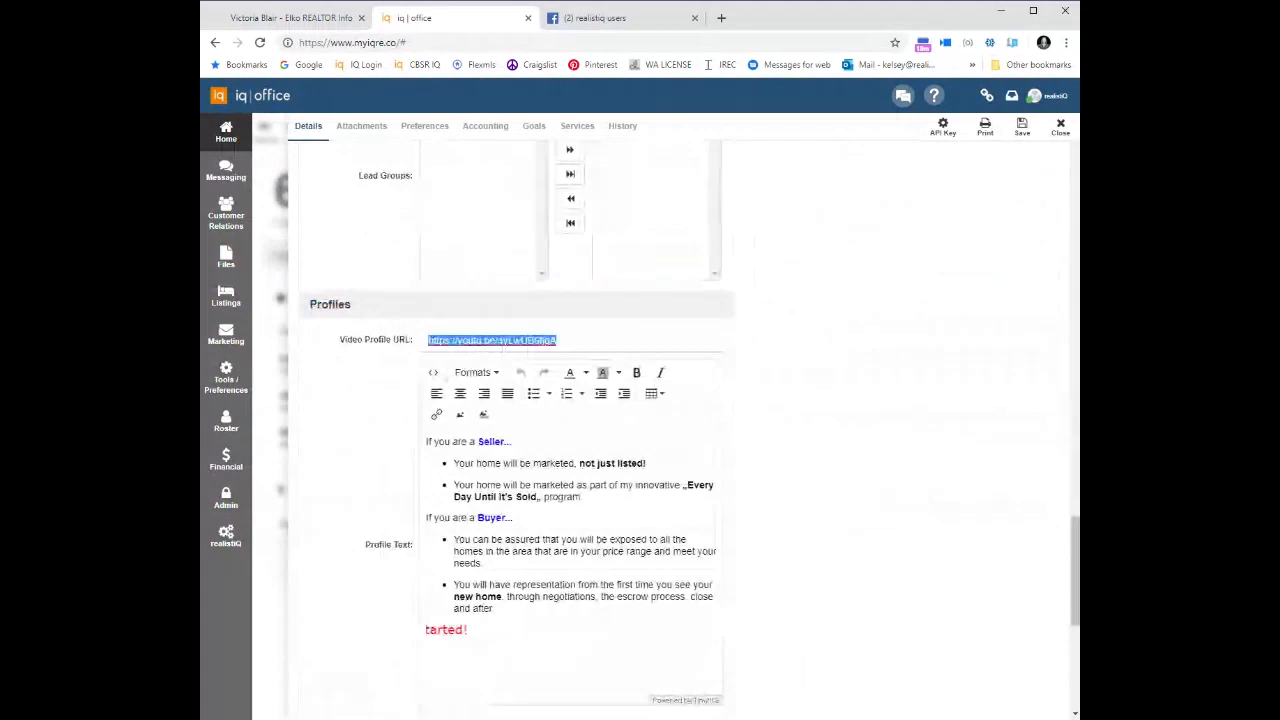
pyautogui.press('BackSpace')
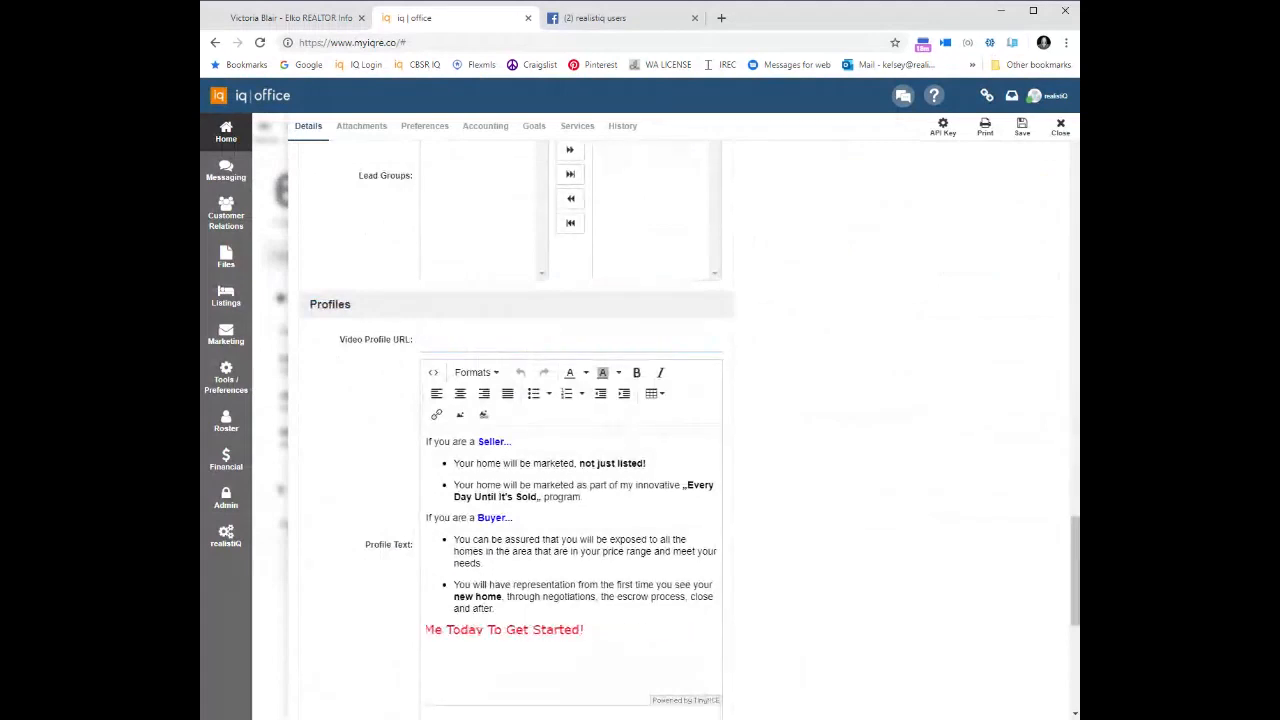
# Step: Highlight the scrolling call to action and the bullet text within the profile text
pyautogui.moveTo(545, 634); pyautogui.dragTo(420, 622)
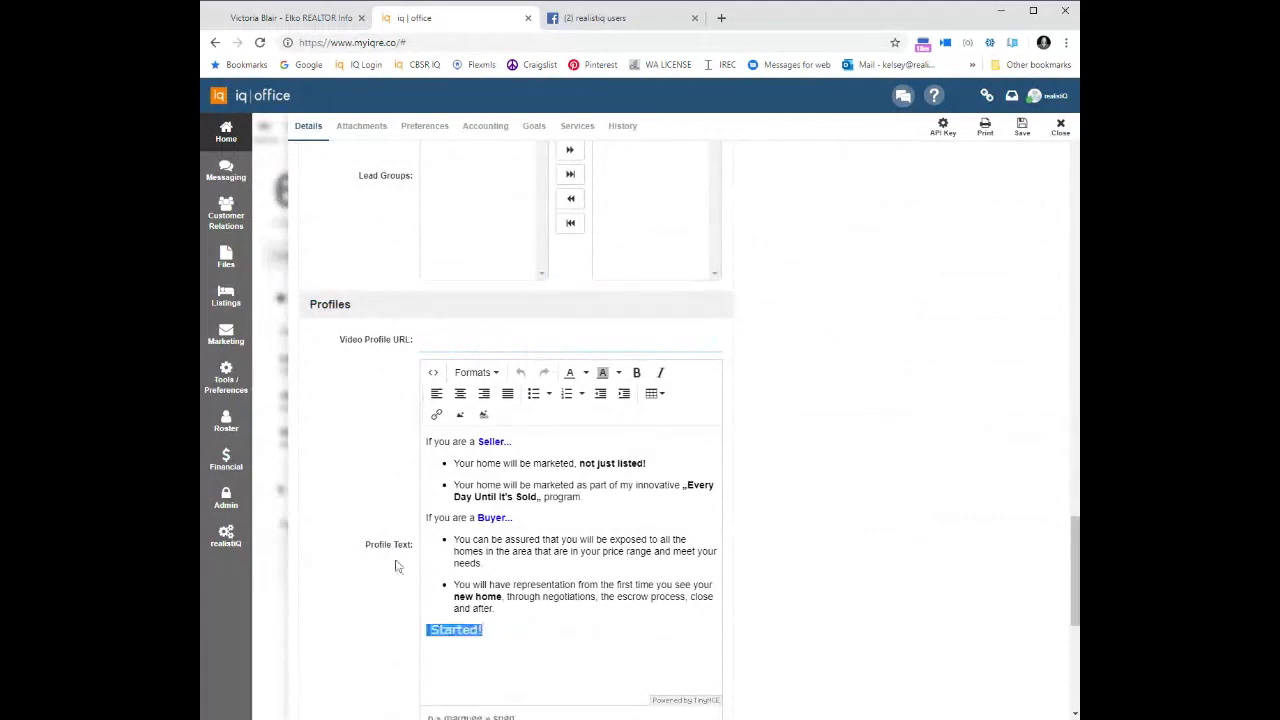
pyautogui.moveTo(481, 463); pyautogui.dragTo(455, 463)
pyautogui.click(455, 463)
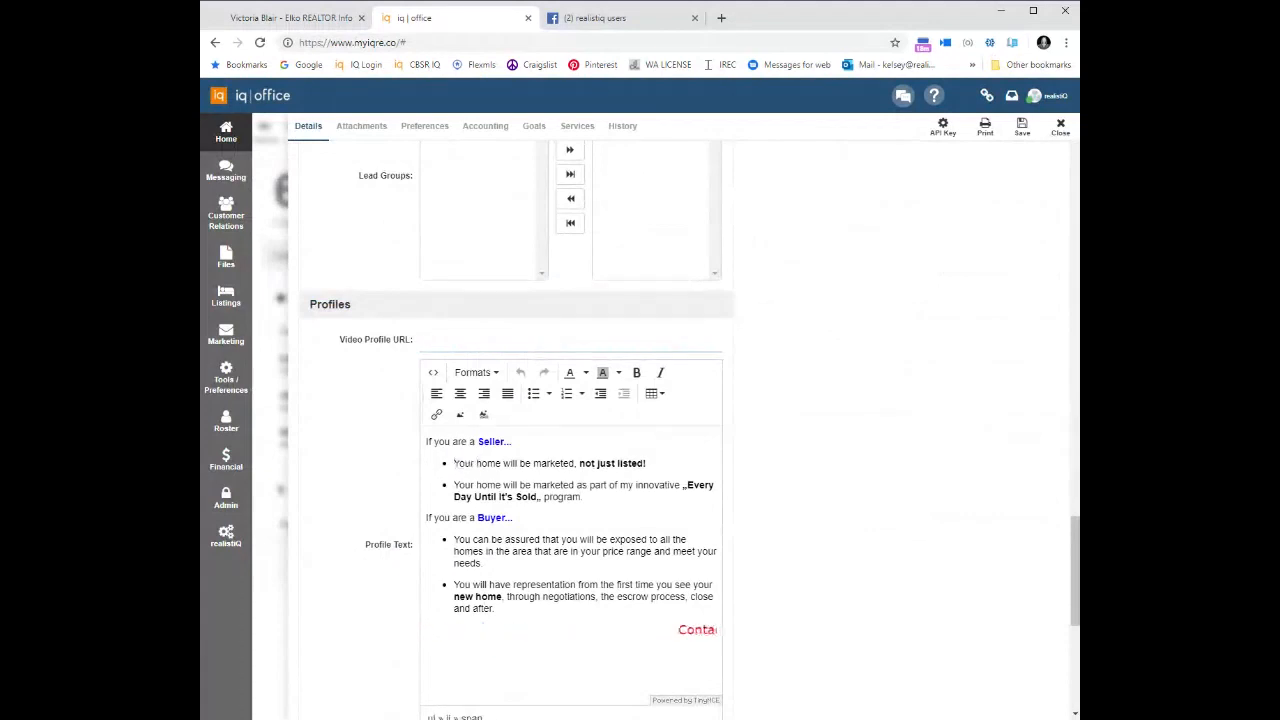
pyautogui.doubleClick(569, 597)
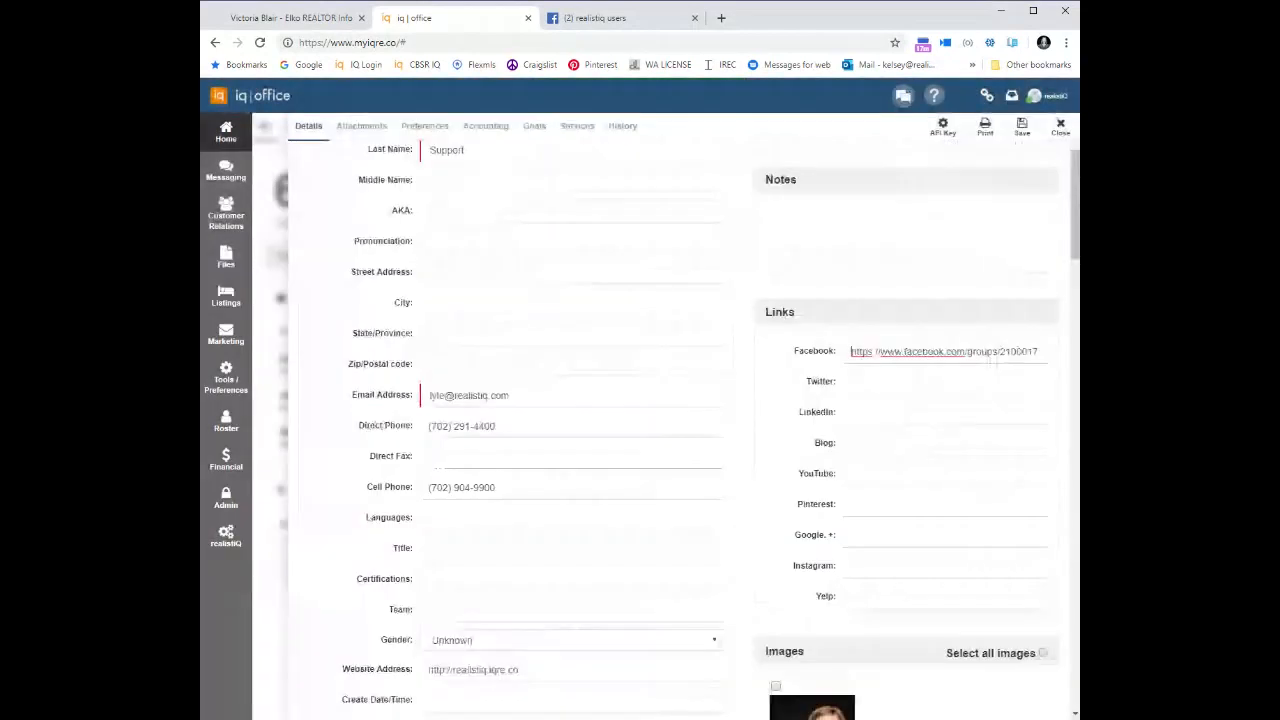
# Step: Go through the profile's social media link fields from Facebook down to Yelp
pyautogui.press('Tab')
pyautogui.press('Tab')
pyautogui.press('Tab')
pyautogui.press('Tab')
pyautogui.press('Tab')
pyautogui.press('Tab')
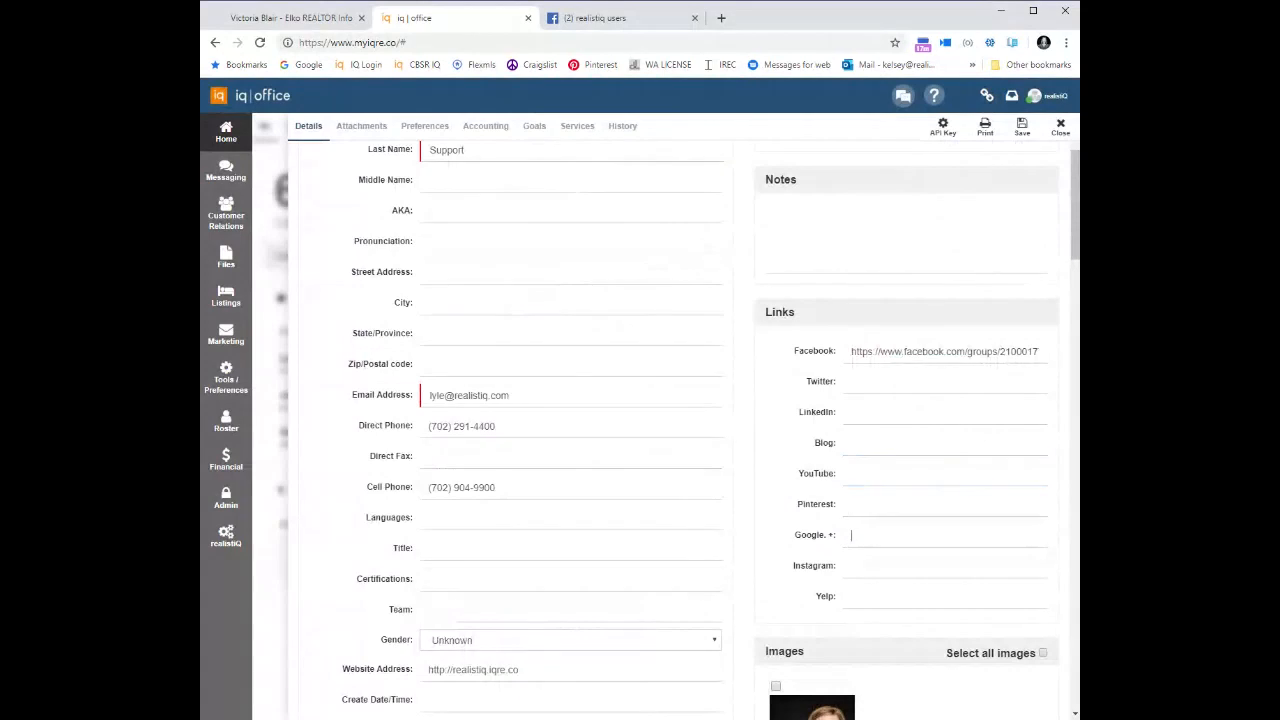
pyautogui.click(858, 608)
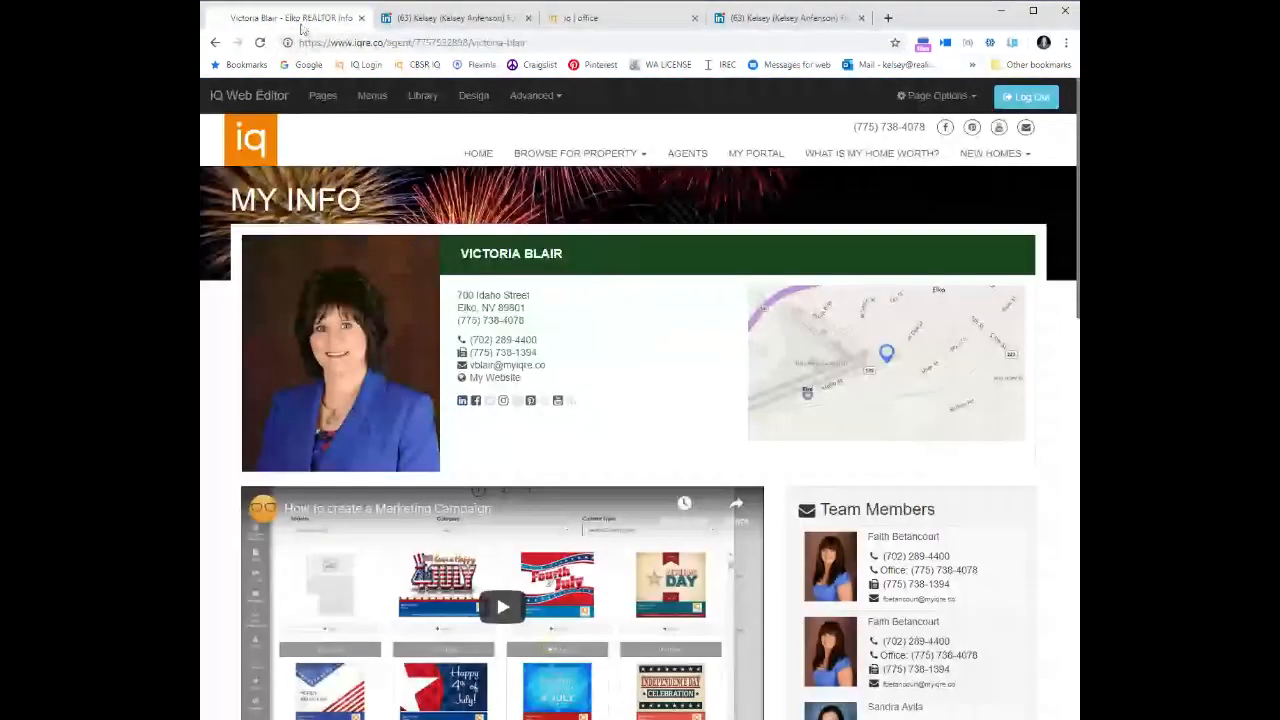
# Step: Return to the account profile in iq office and examine its Profiles section with the video URL and profile text
pyautogui.click(612, 20)
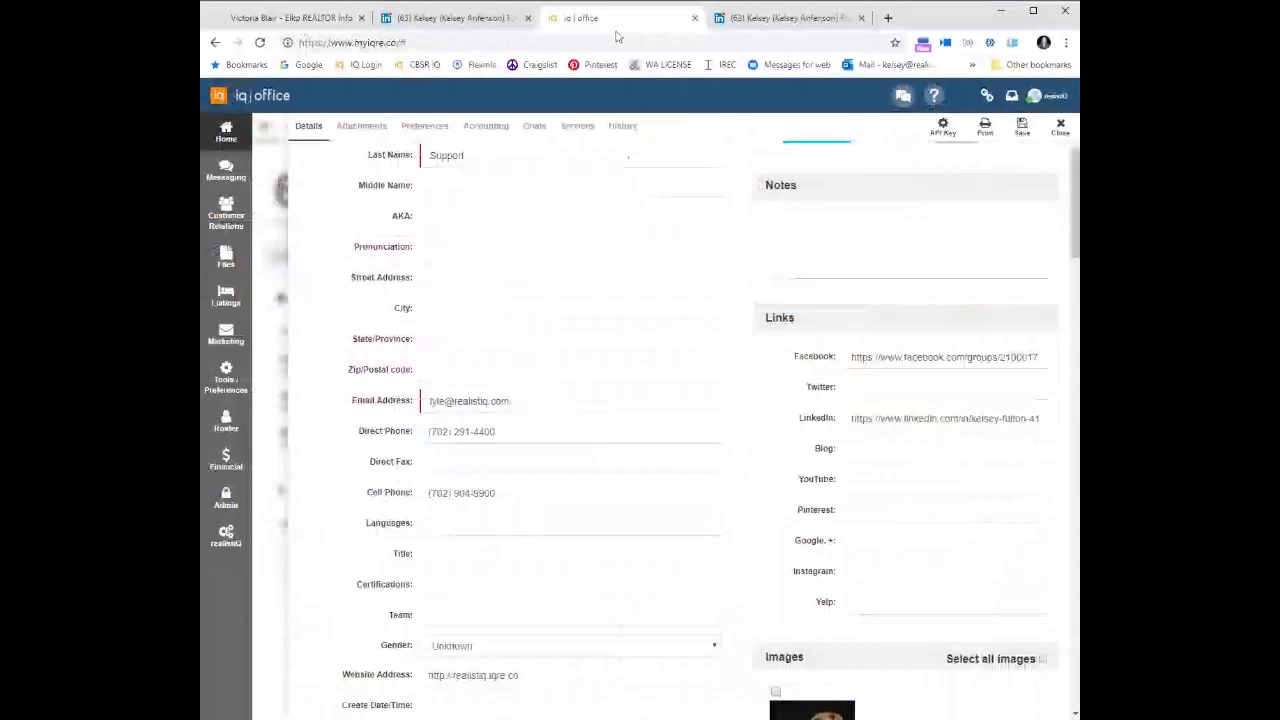
pyautogui.click(1052, 104)
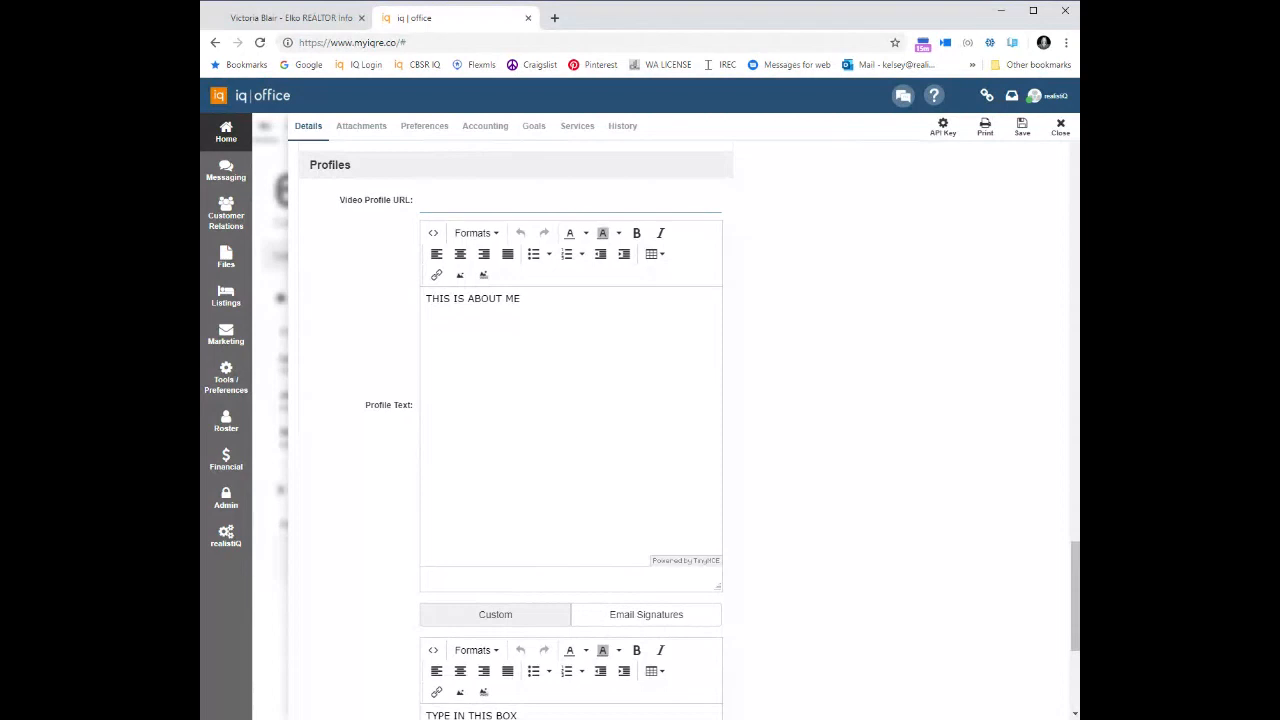
pyautogui.click(1079, 232)
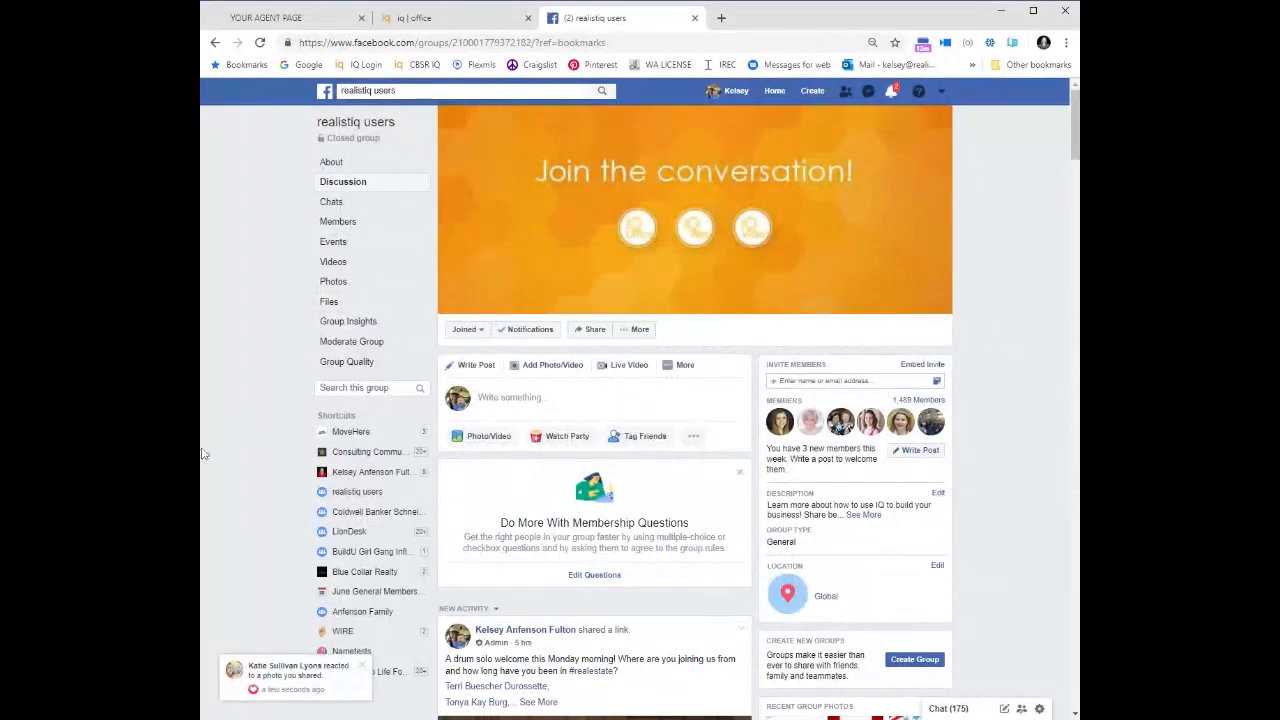
# Step: Open a new browser tab alongside the Facebook group page
pyautogui.click(721, 18)
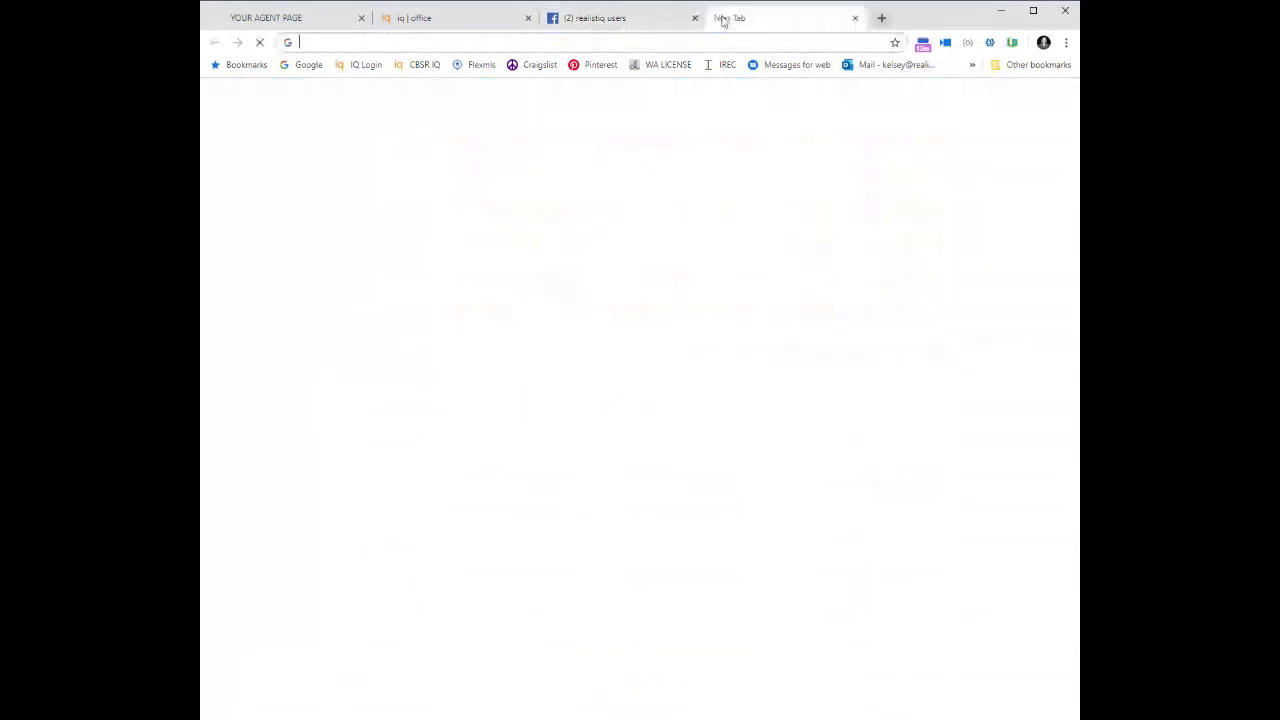